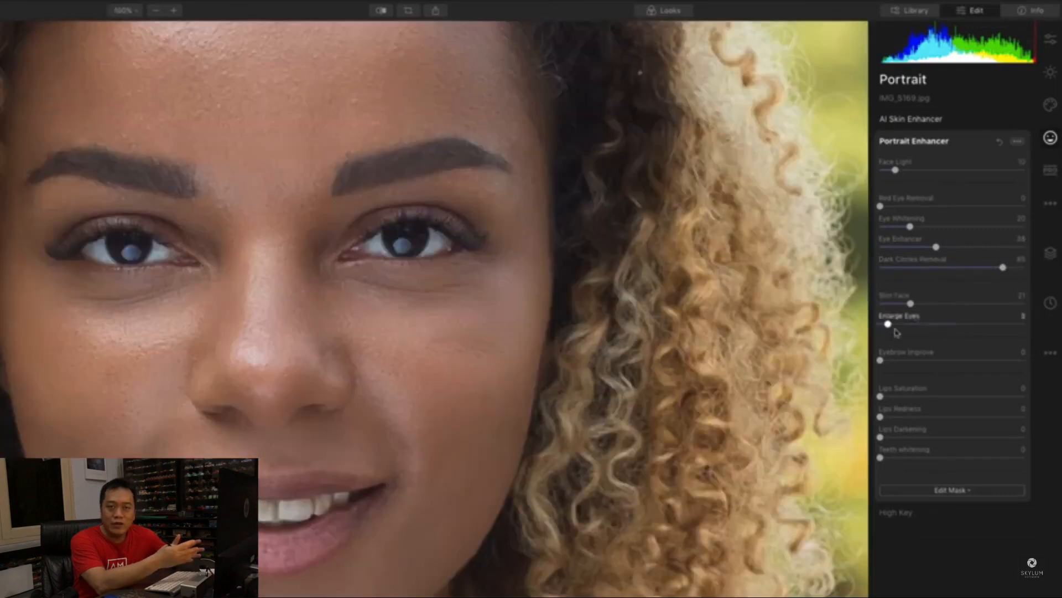
drag(896, 329, 913, 342)
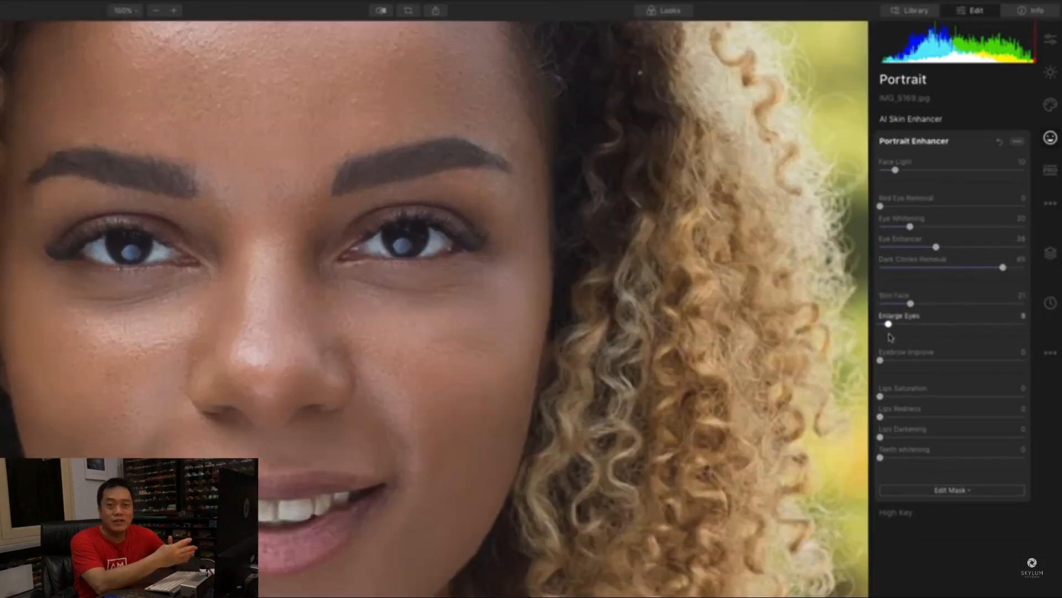
drag(1034, 381, 961, 383)
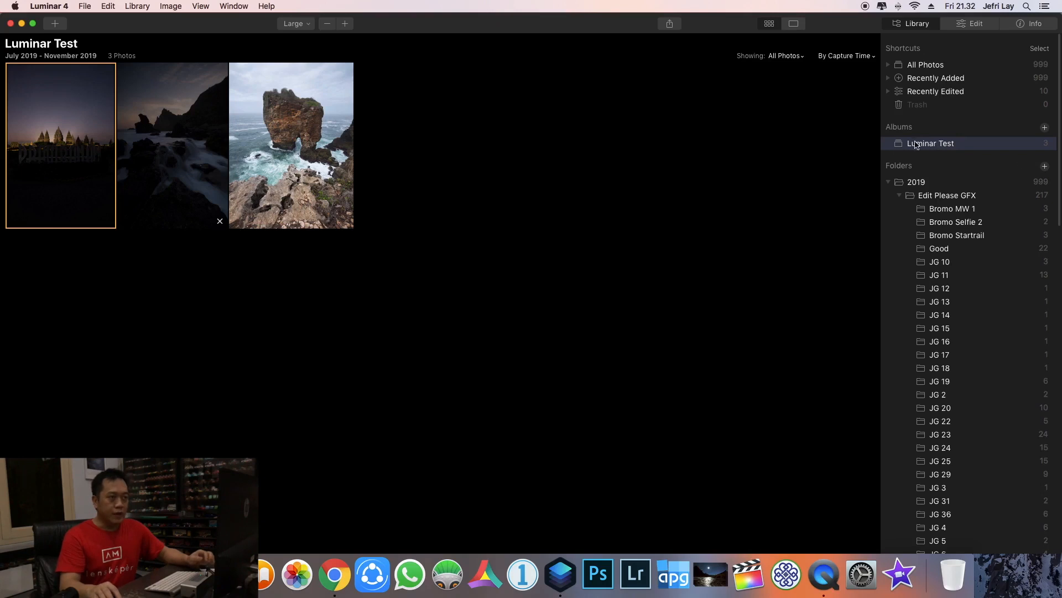
- Open the first photo of the Luminar Test album, the dark temple shot, for editing and look at its Light settings
double_click(86, 171)
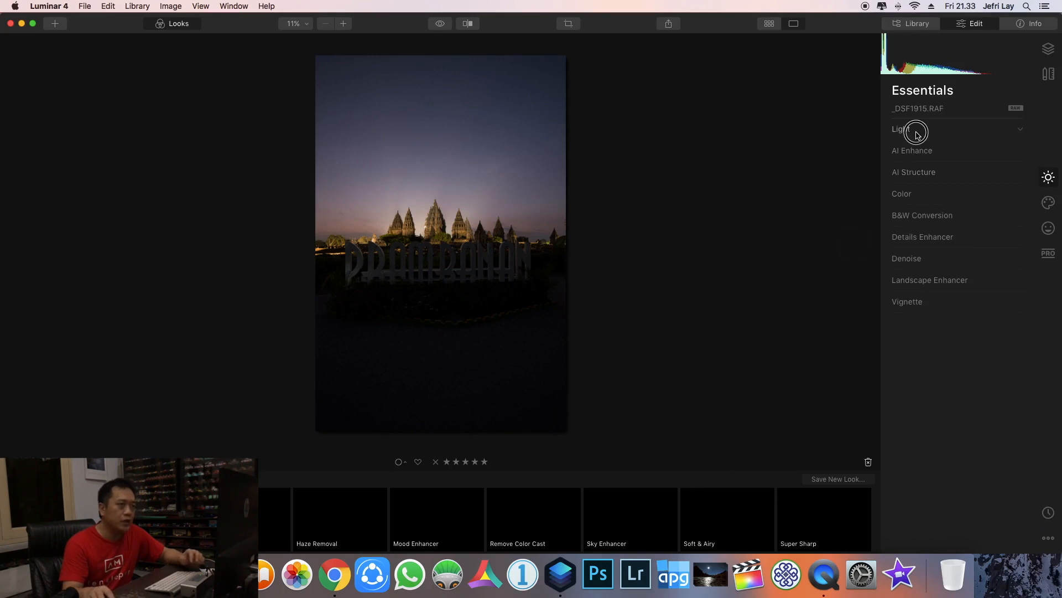
click(917, 135)
click(917, 135)
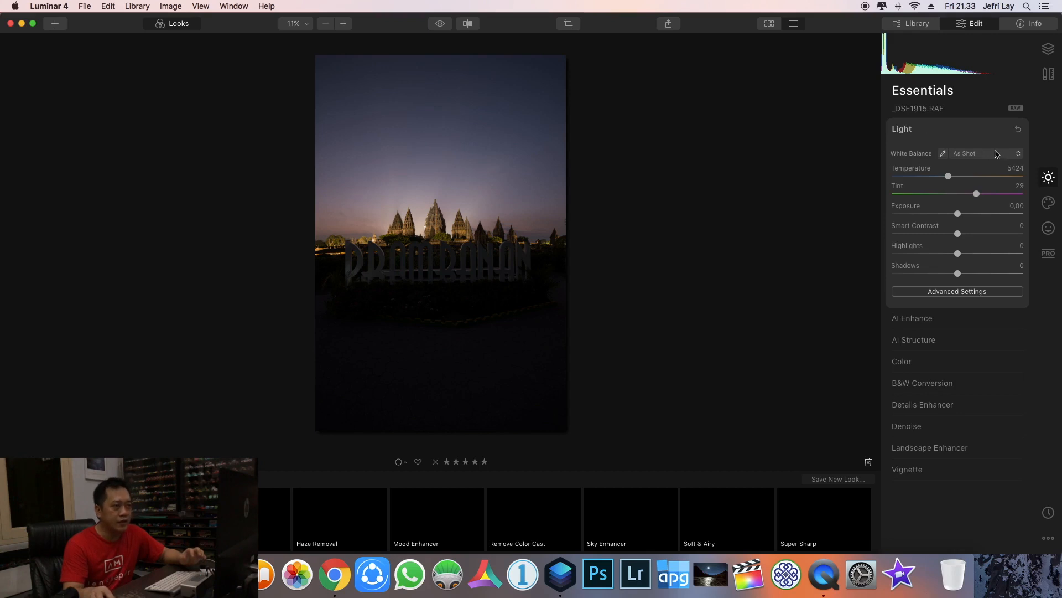
click(971, 133)
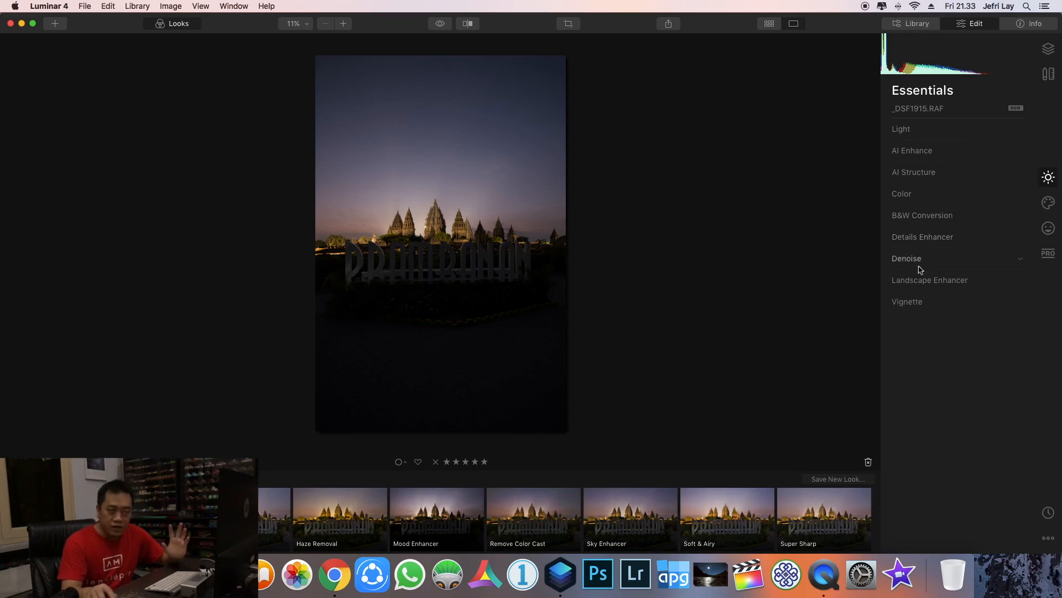
- Look through the Landscape Enhancer settings and the tools in the Creative, Portrait and Professional groups
click(927, 282)
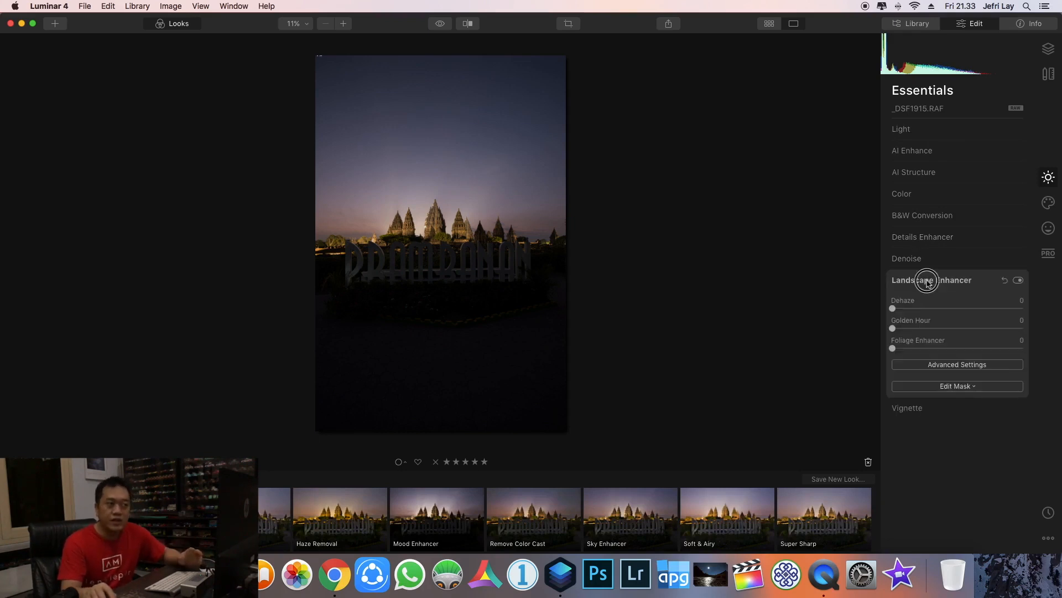
click(928, 281)
click(1049, 203)
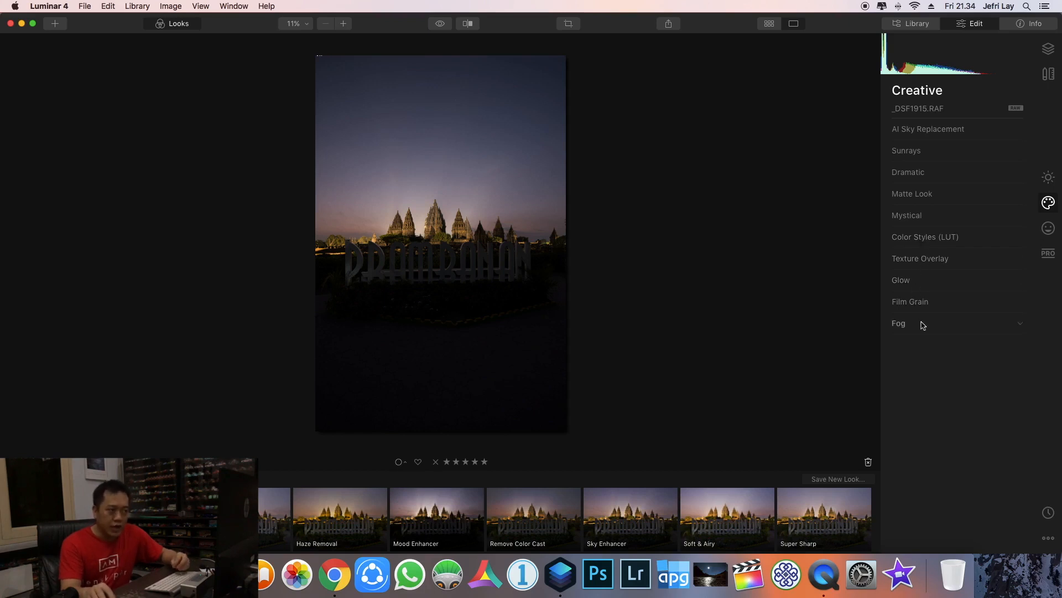
click(1046, 232)
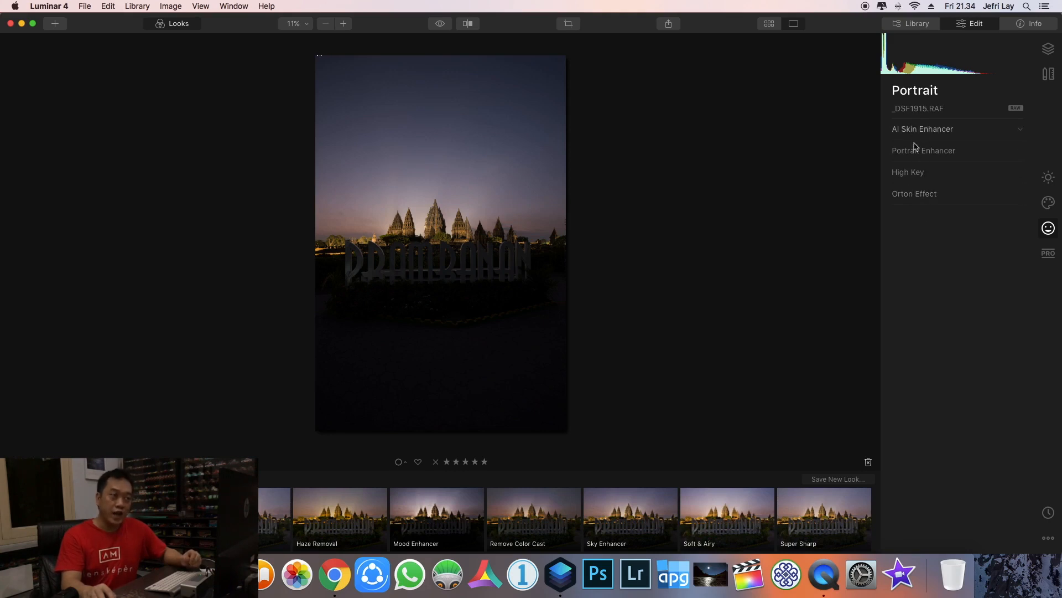
click(1049, 253)
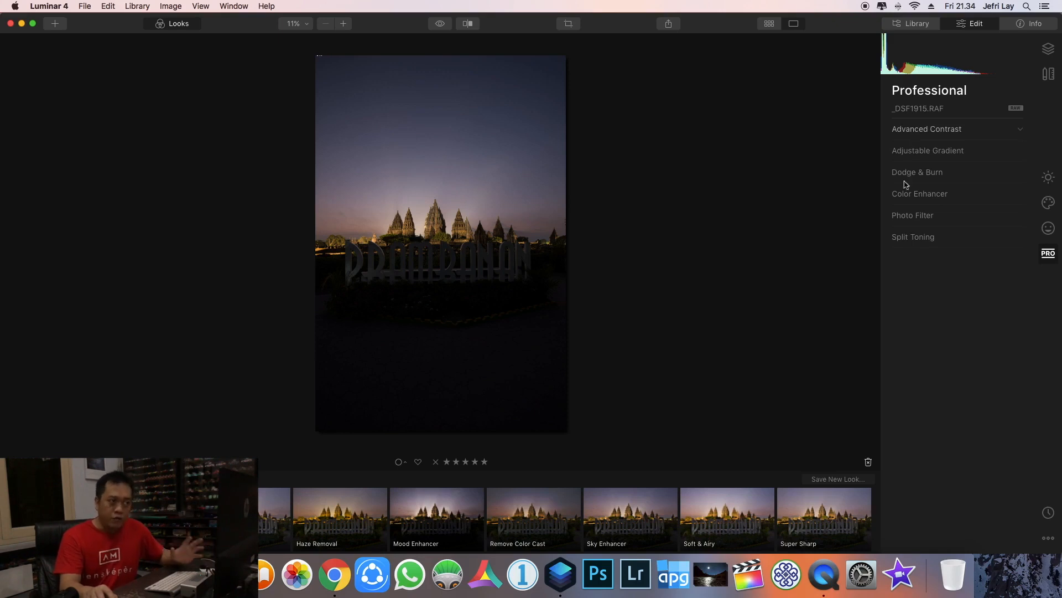
- Set Shadows to 20 and Highlights to -20 in the Essentials Light settings
click(1048, 178)
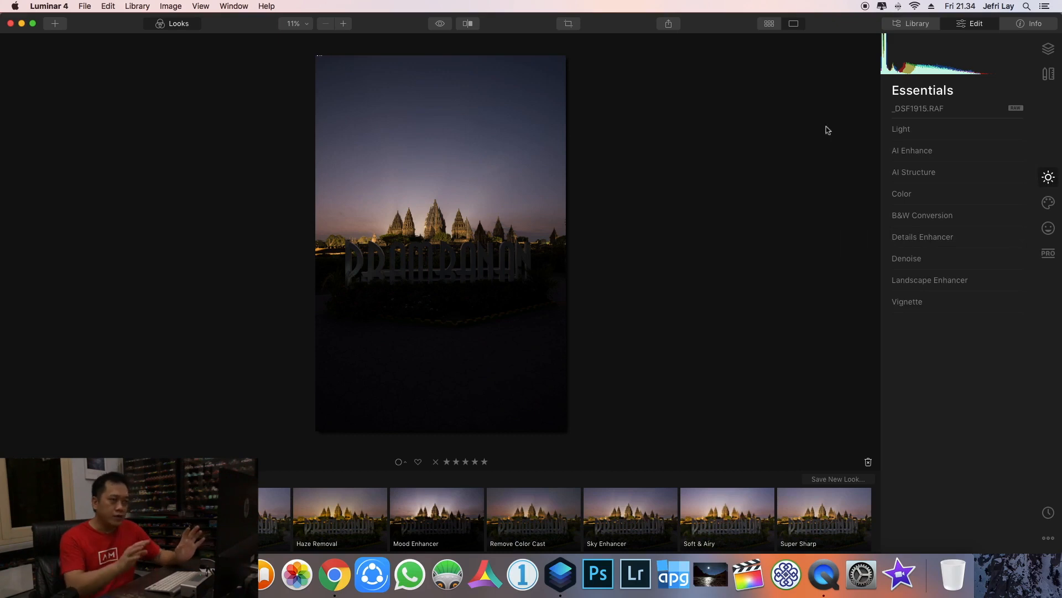
click(902, 129)
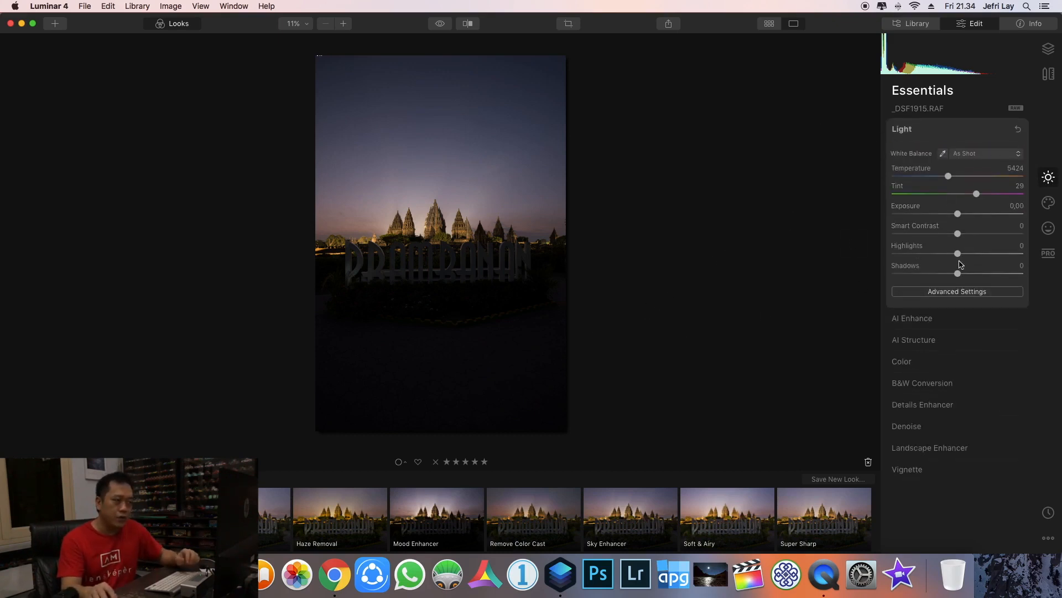
drag(958, 273, 975, 283)
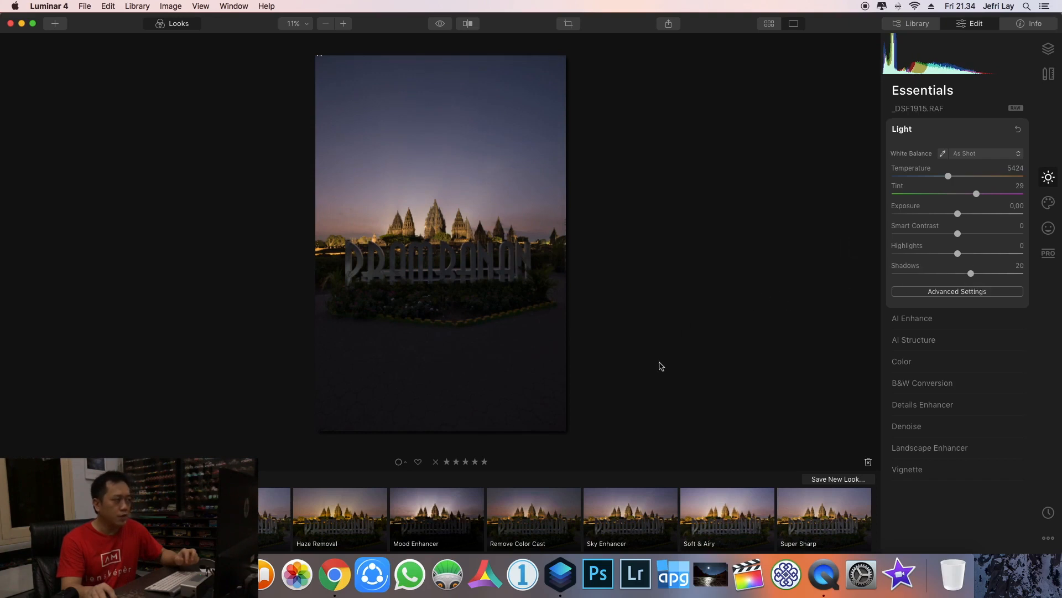
drag(946, 252, 944, 253)
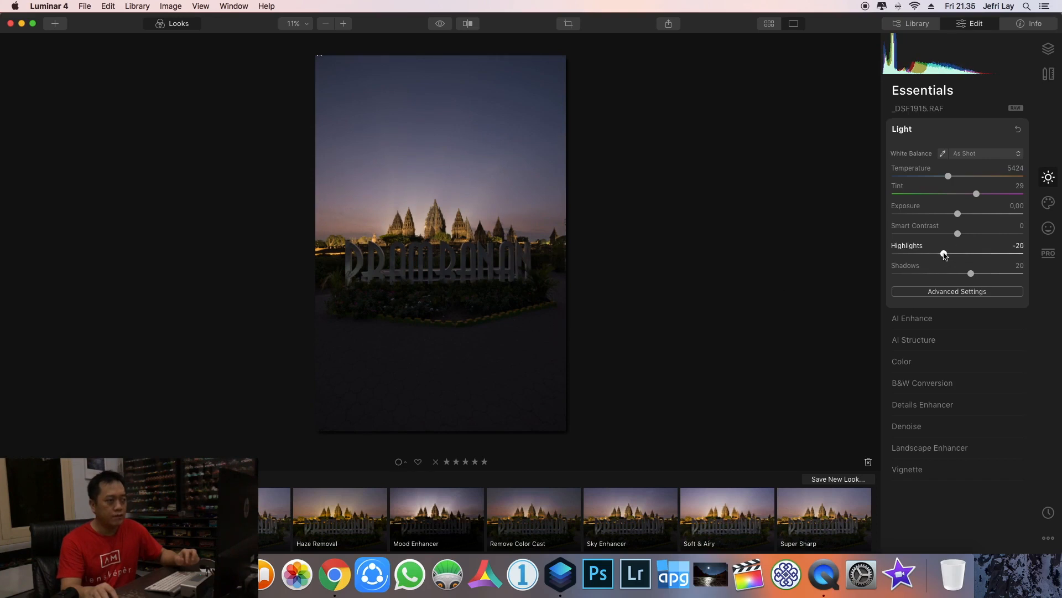
- Set AI Accent to 35 in AI Enhance and leave AI Sky Enhancer at 0
click(931, 320)
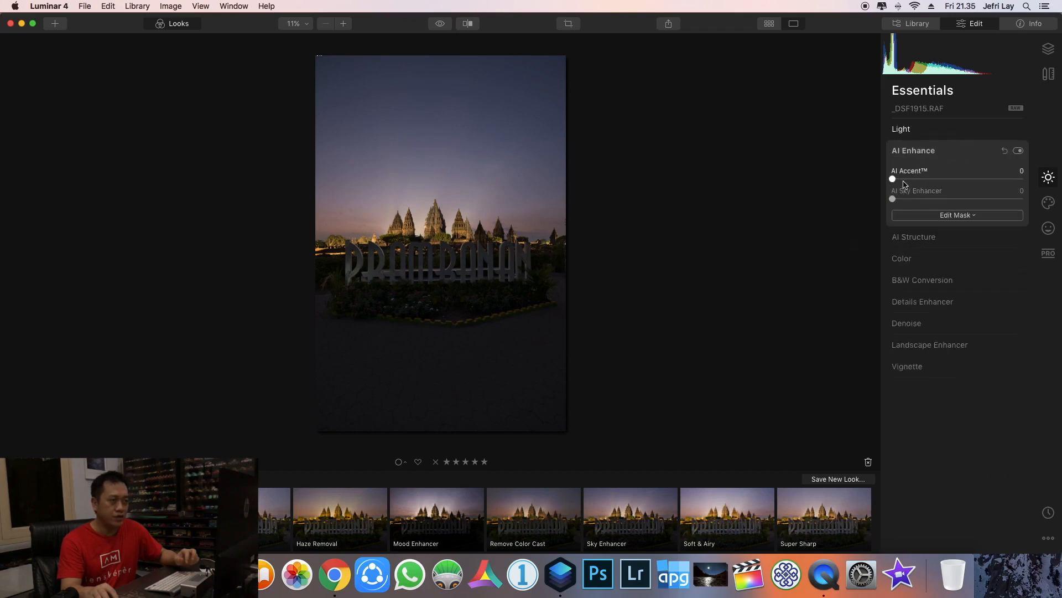
drag(894, 180, 944, 188)
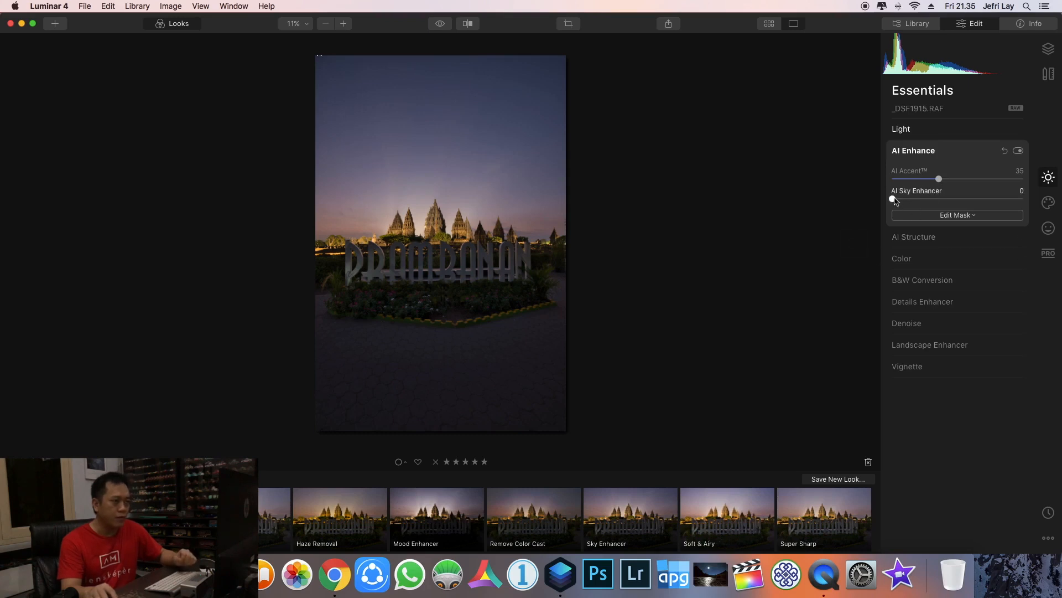
mouse_move(895, 201)
mouse_down()
mouse_move(947, 205)
mouse_move(889, 199)
mouse_up()
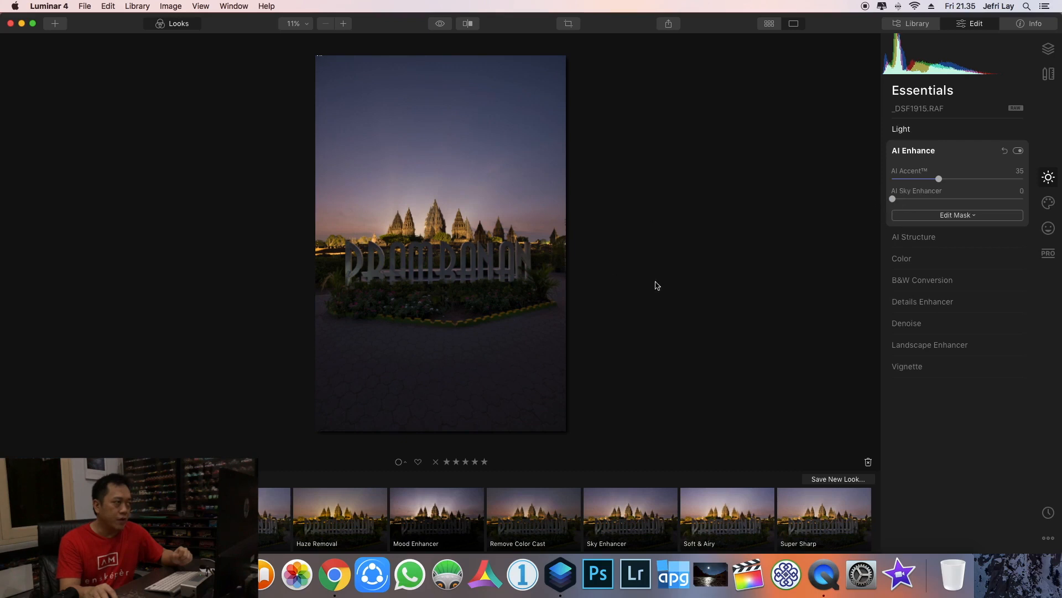
- Set the AI Structure Amount to 50, judging the effect on a close view of the temples
click(913, 236)
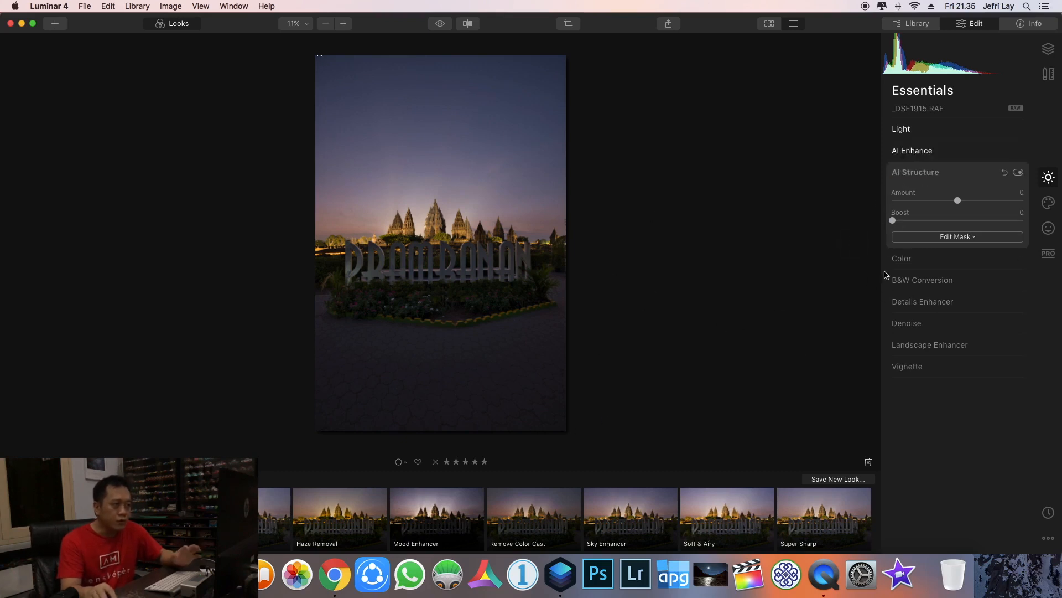
click(427, 220)
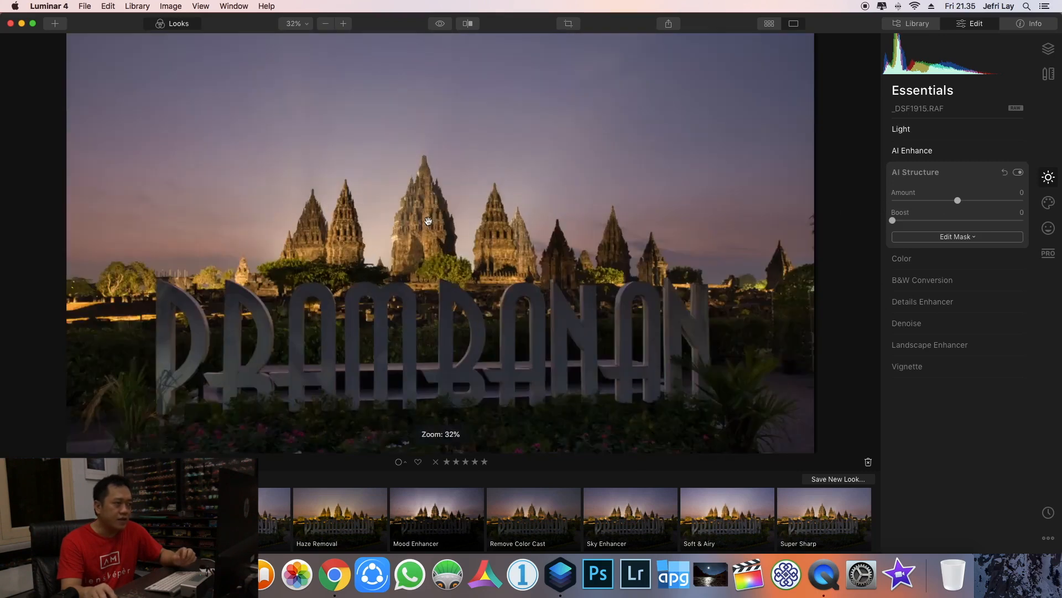
drag(383, 223, 428, 269)
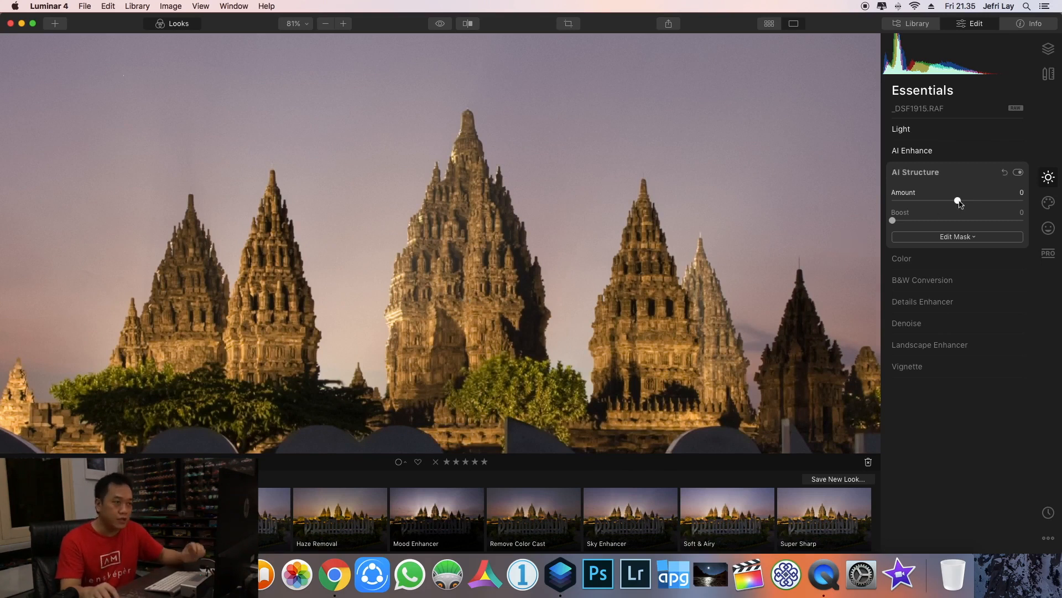
drag(960, 204, 990, 208)
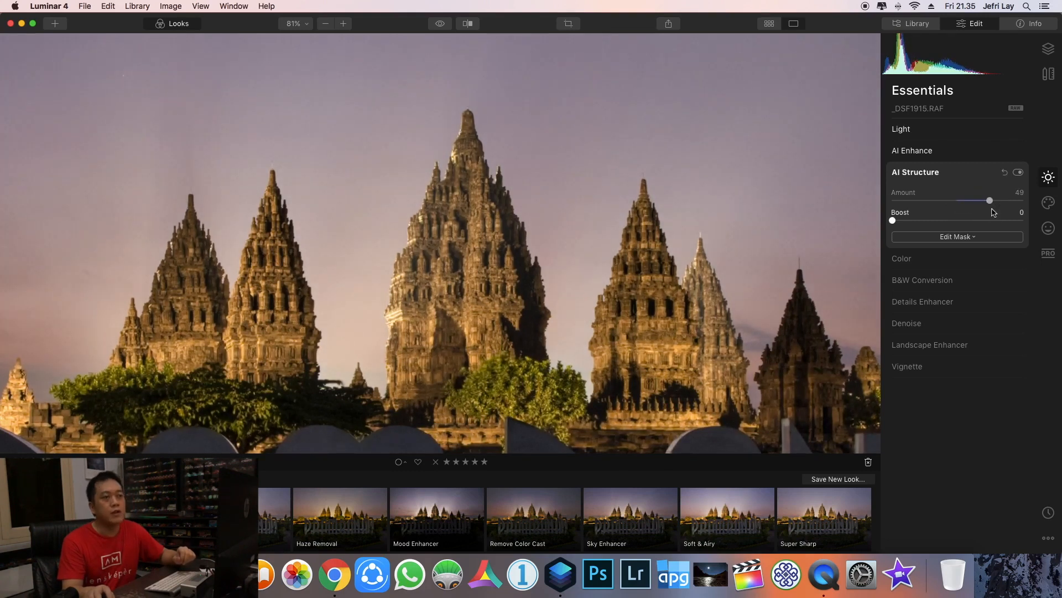
drag(991, 201, 993, 204)
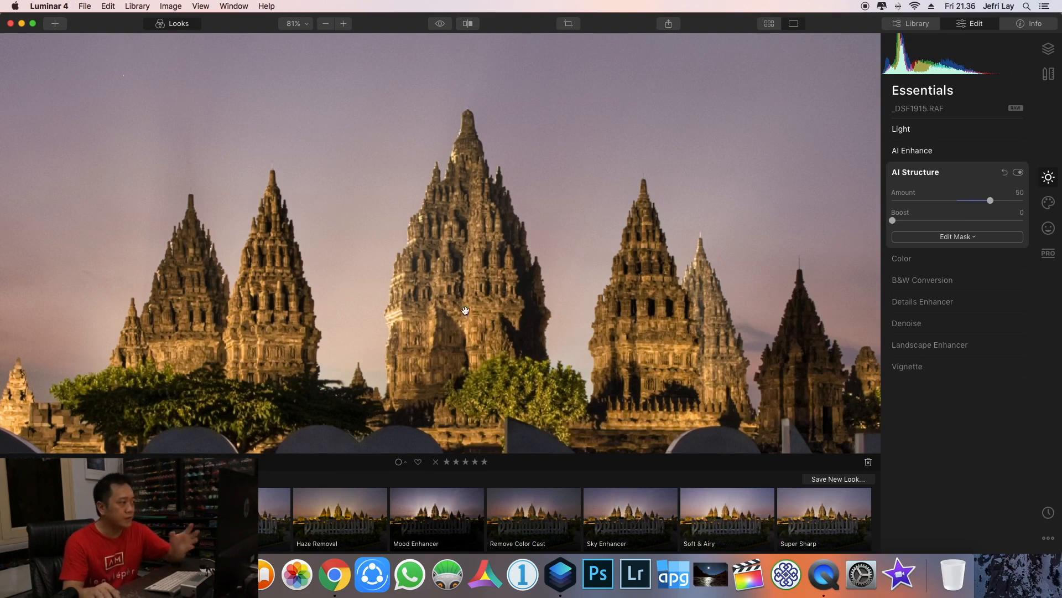
- Compare the temples before and after the edits with the split comparison, and close the comparison
click(468, 24)
drag(440, 239, 244, 262)
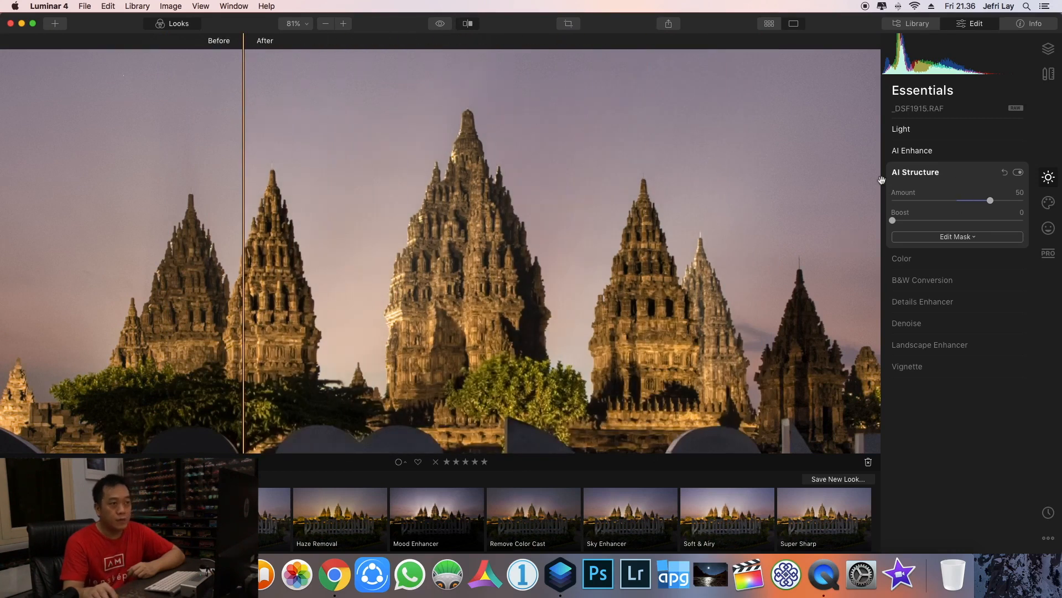
click(468, 23)
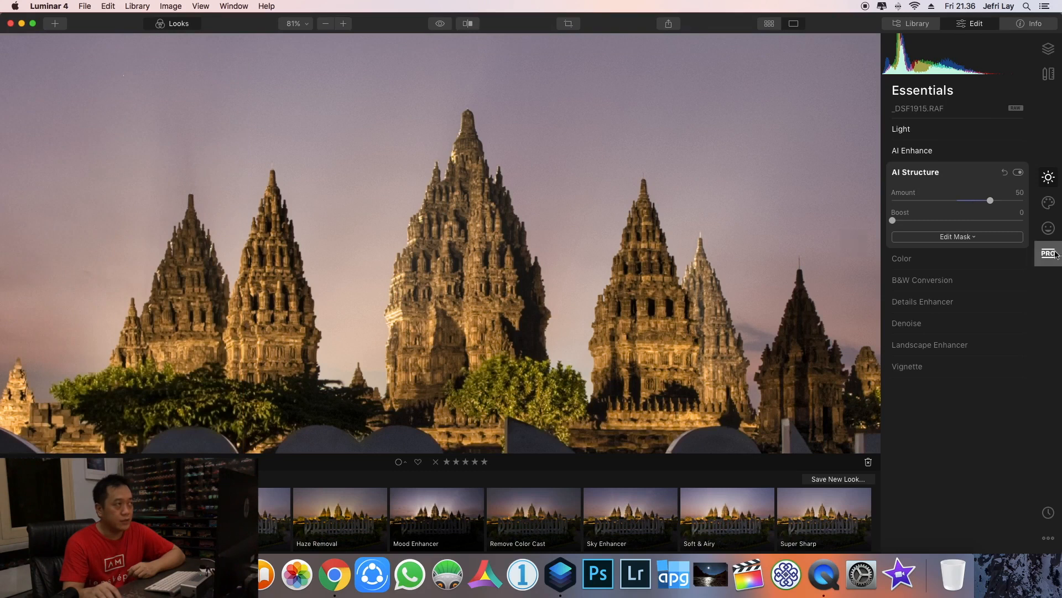
- Try an AI Structure Amount of 20 and compare the temples before and after
click(991, 201)
drag(991, 201, 971, 201)
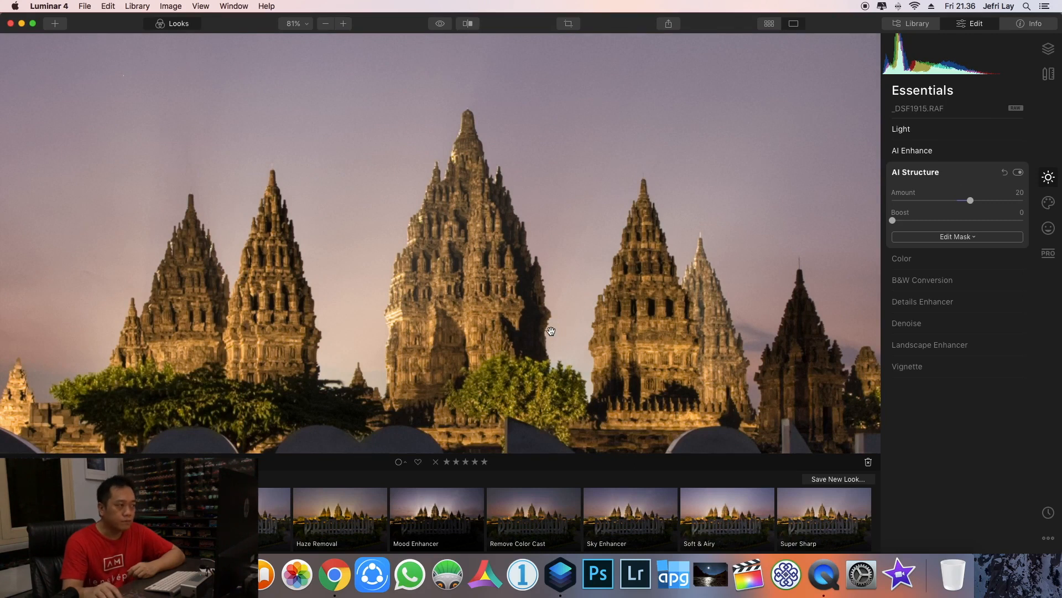
click(468, 24)
drag(250, 269, 531, 311)
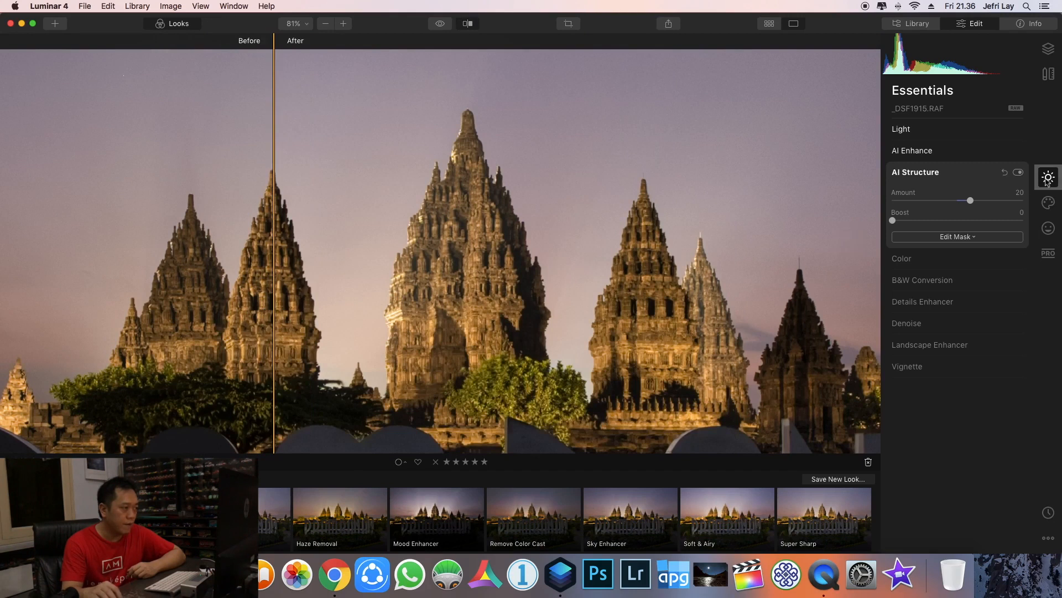
- Set the AI Structure Amount to 30, compare before and after on the central temple, and return to the full photo
drag(971, 201, 978, 206)
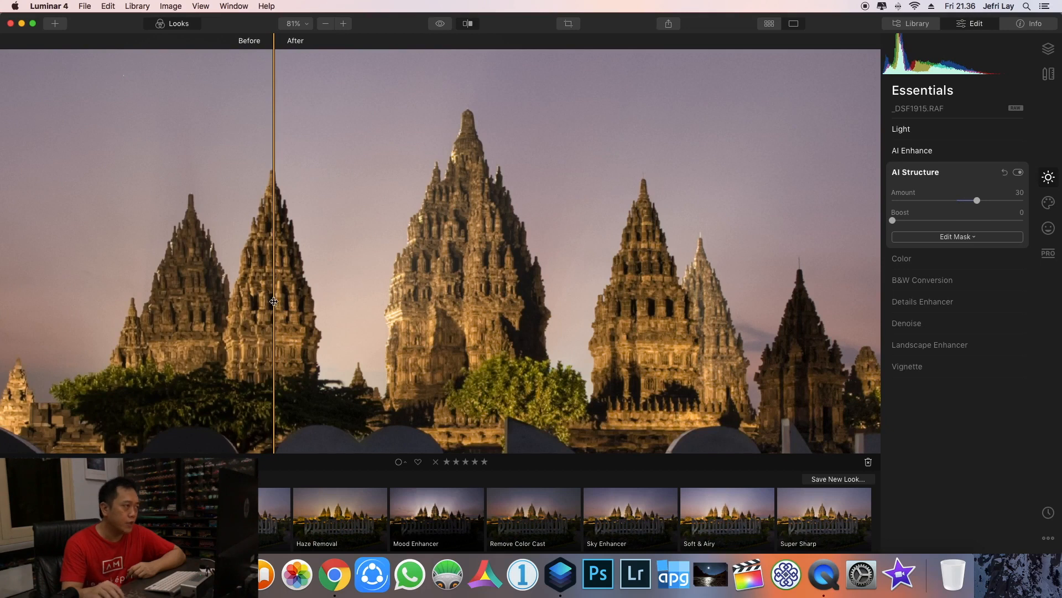
drag(274, 301, 443, 294)
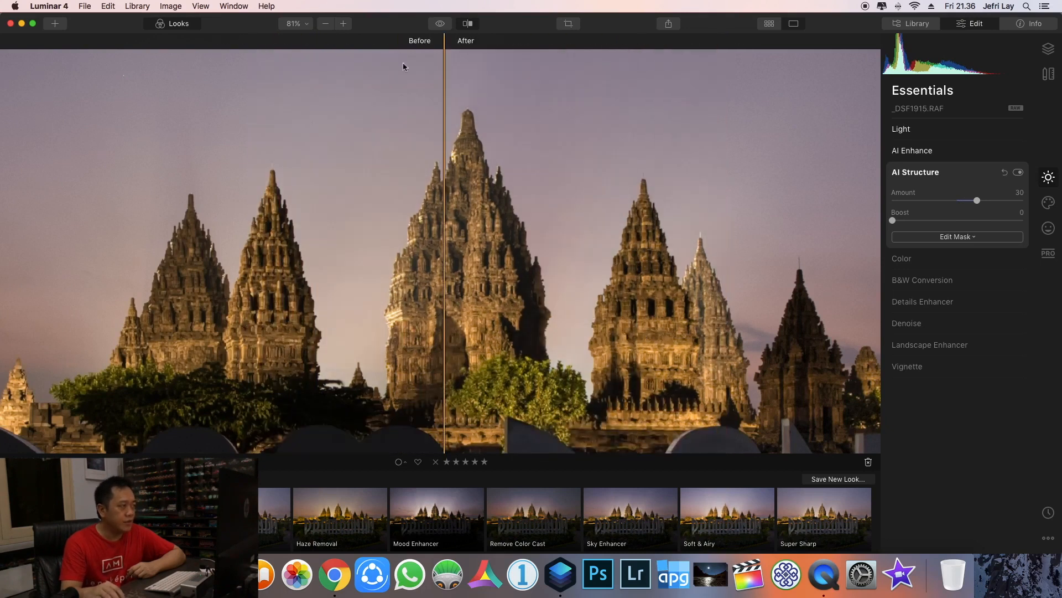
click(468, 23)
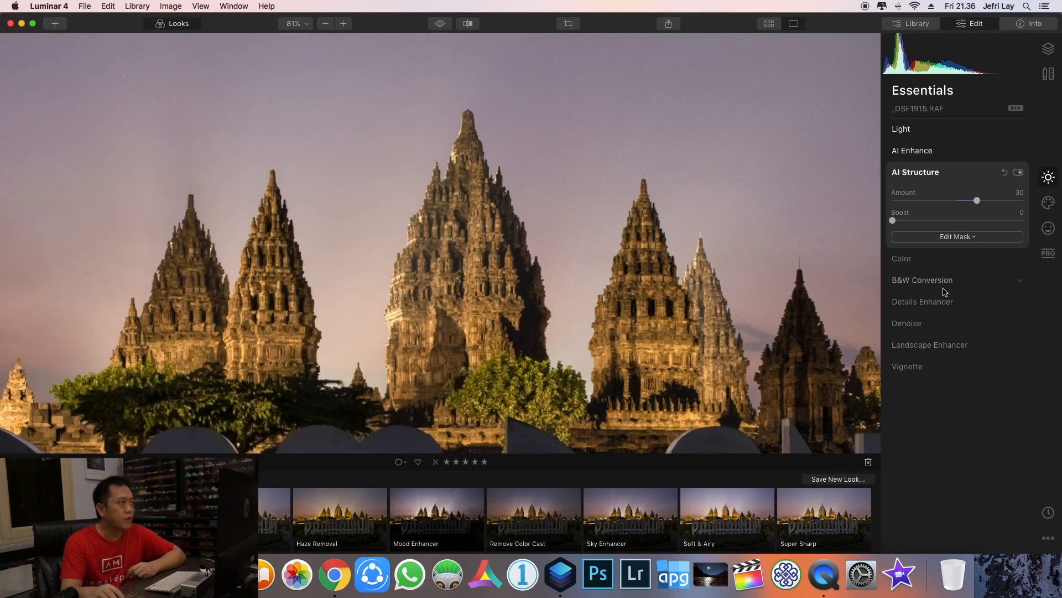
key(super+0)
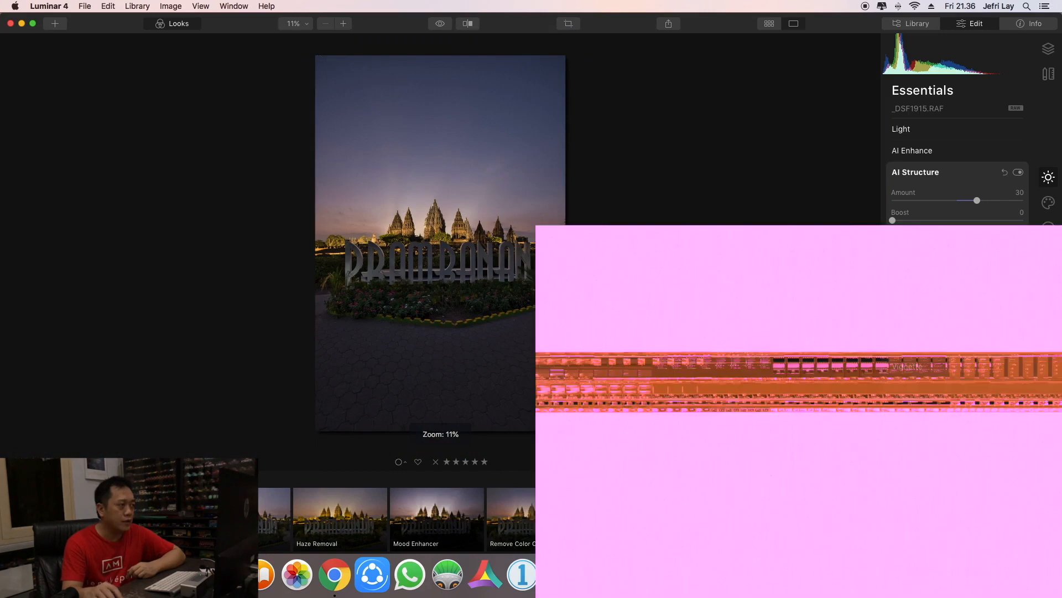
- Try a higher Vibrance in the Color settings and reset it to 0
click(948, 264)
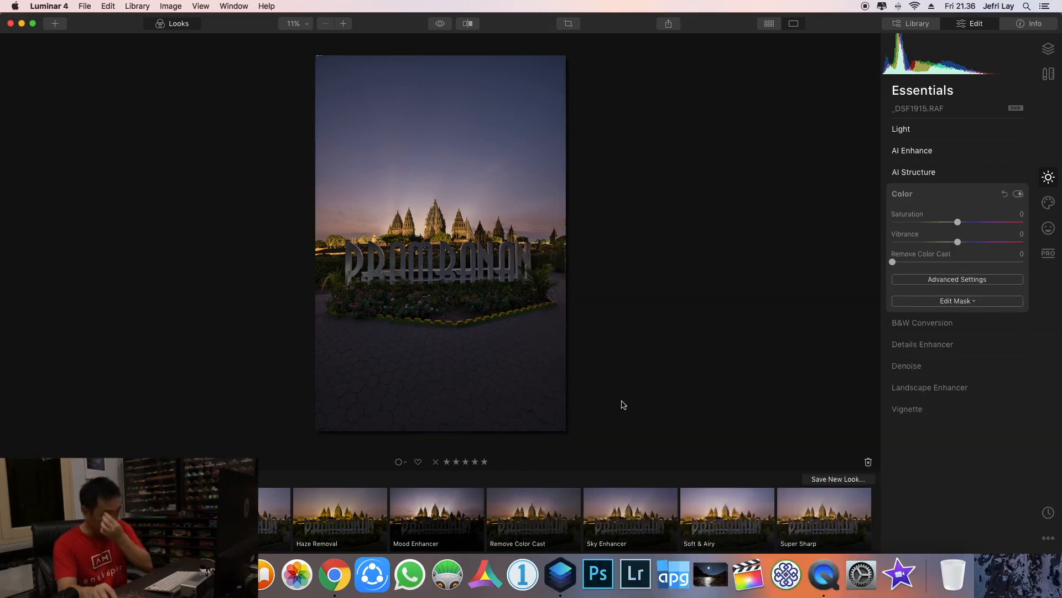
drag(958, 242, 1007, 244)
double_click(1006, 243)
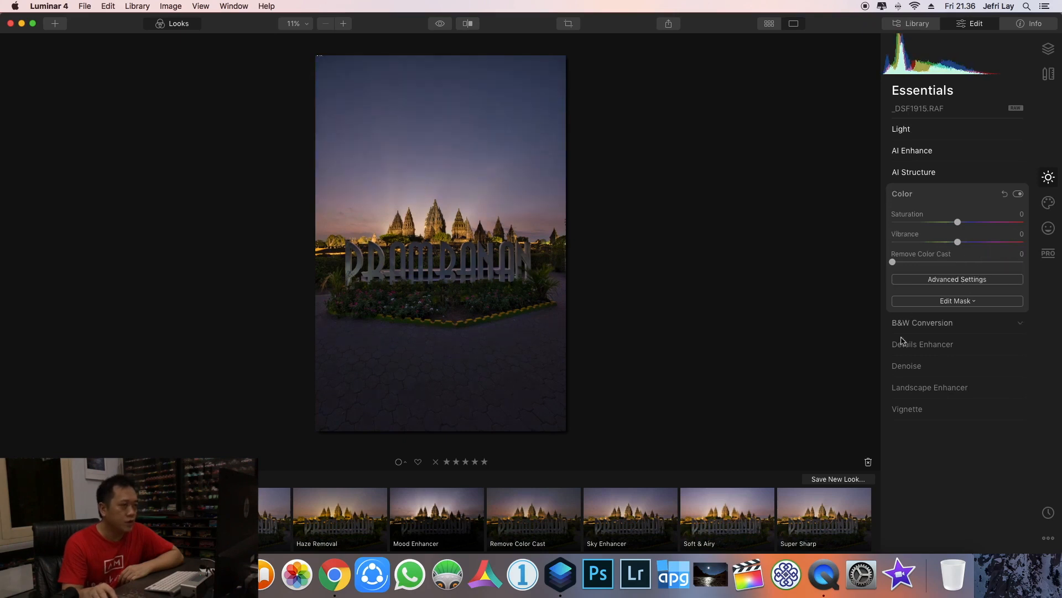
- Set Golden Hour to 5 in the Landscape Enhancer
click(925, 388)
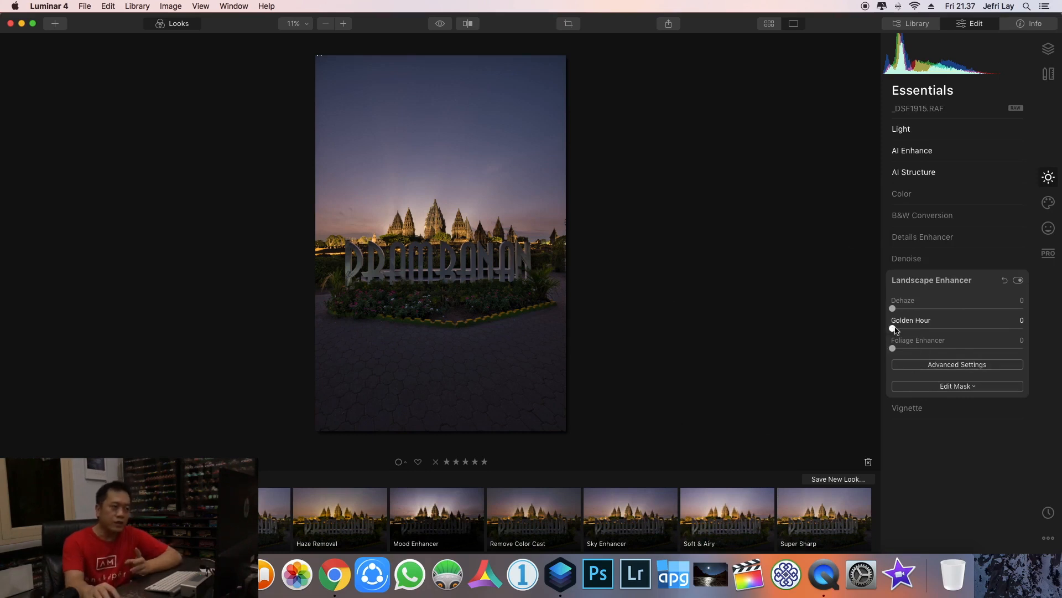
drag(895, 331, 935, 340)
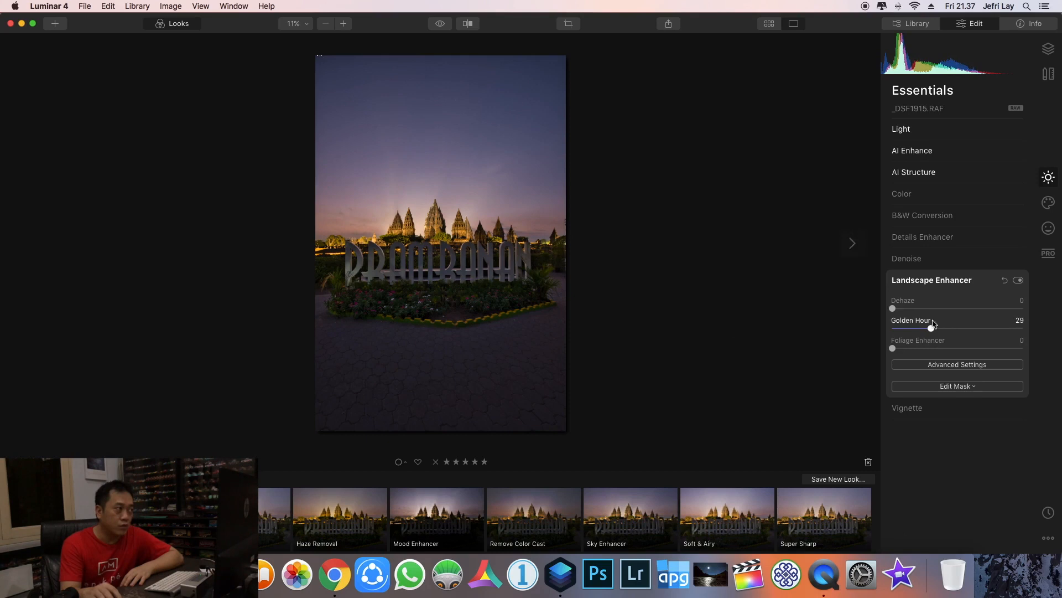
drag(932, 329, 907, 330)
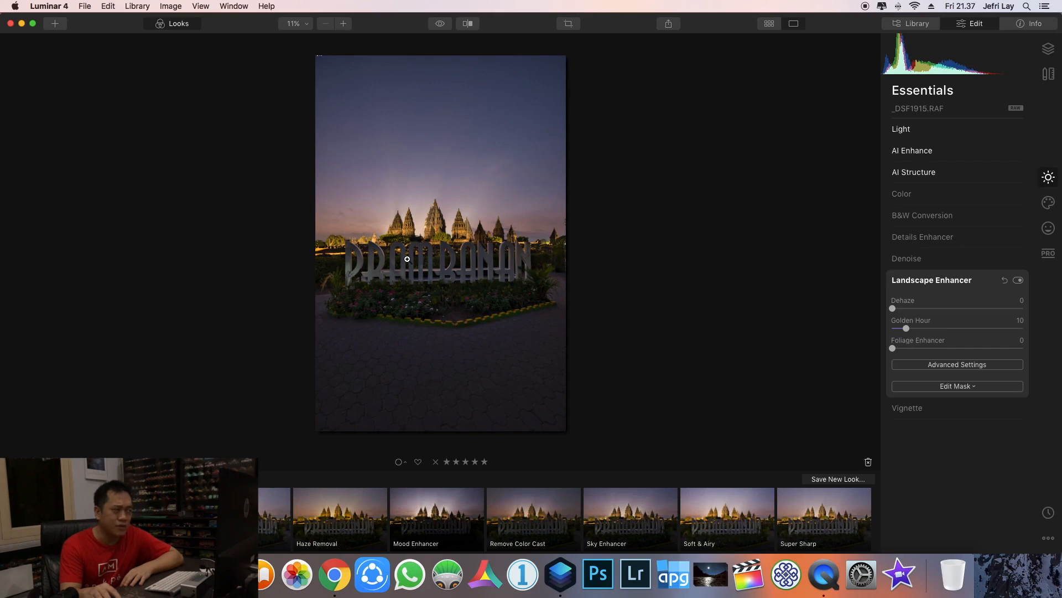
drag(906, 328, 901, 328)
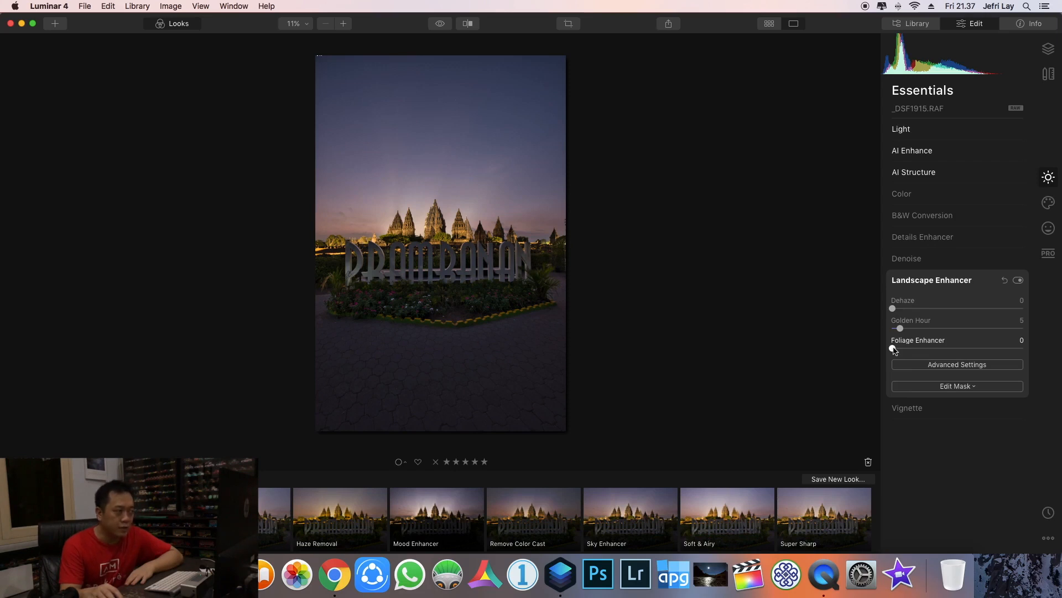
- Try the Foliage Enhancer and Dehaze adjustments in the Landscape Enhancer and return both to 0
drag(893, 348, 863, 362)
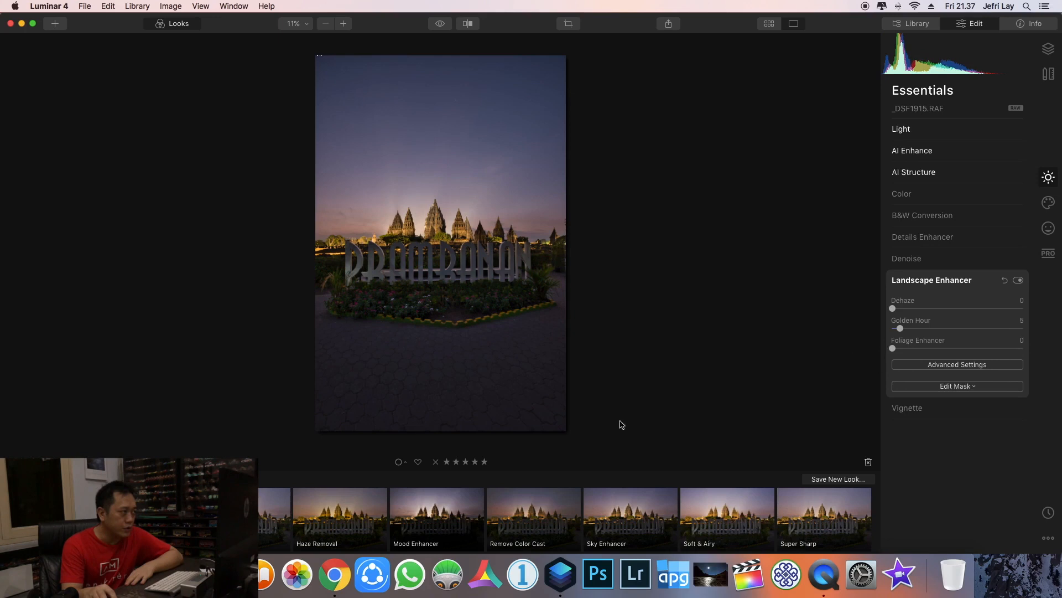
mouse_move(893, 308)
mouse_down()
mouse_move(984, 306)
mouse_move(891, 315)
mouse_up()
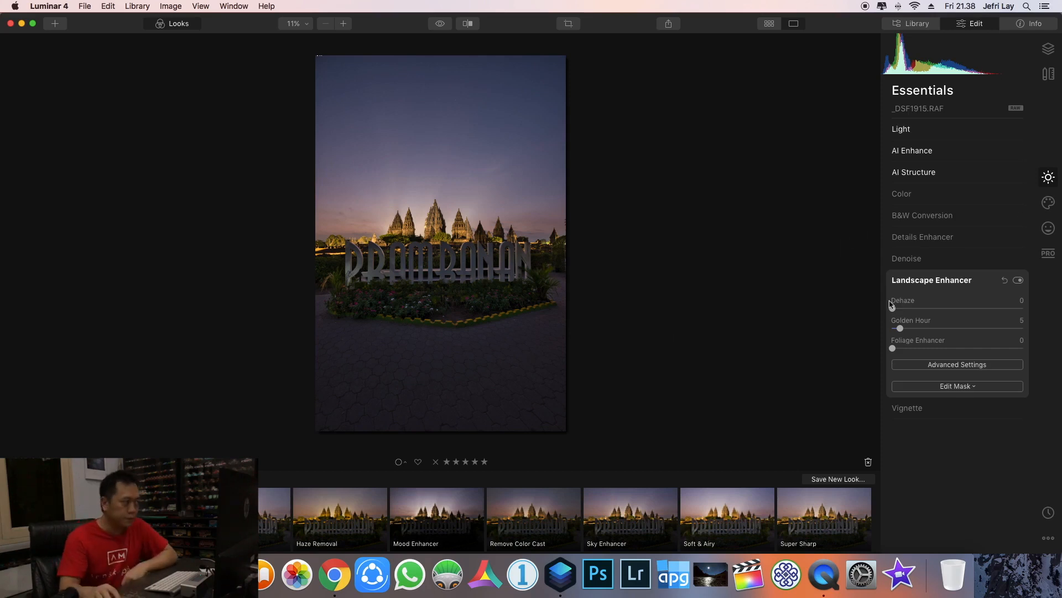
- Centre a vignette on the central temple and set its Amount to -30
click(922, 410)
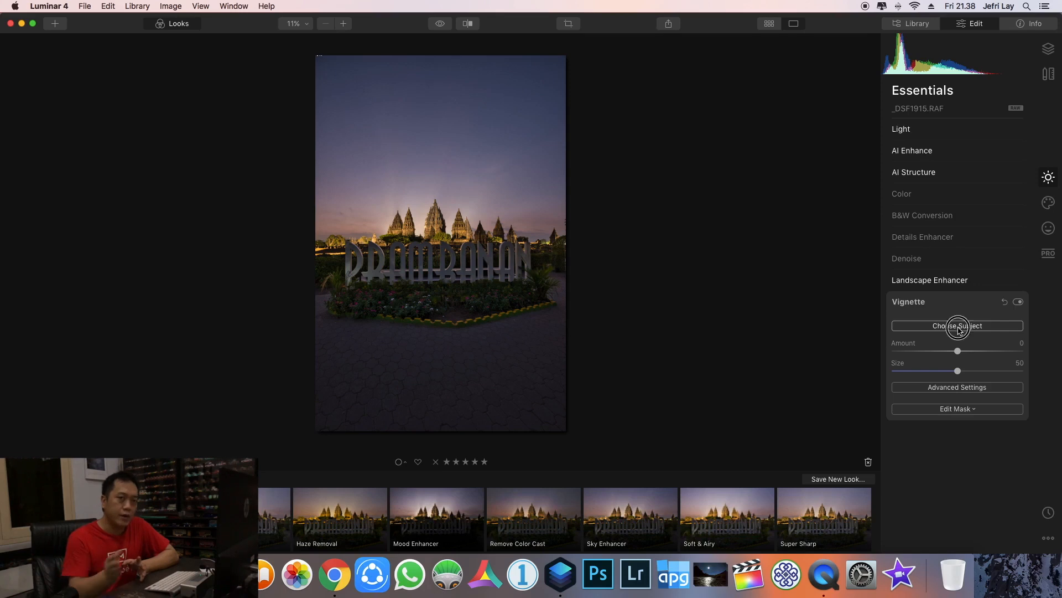
click(959, 328)
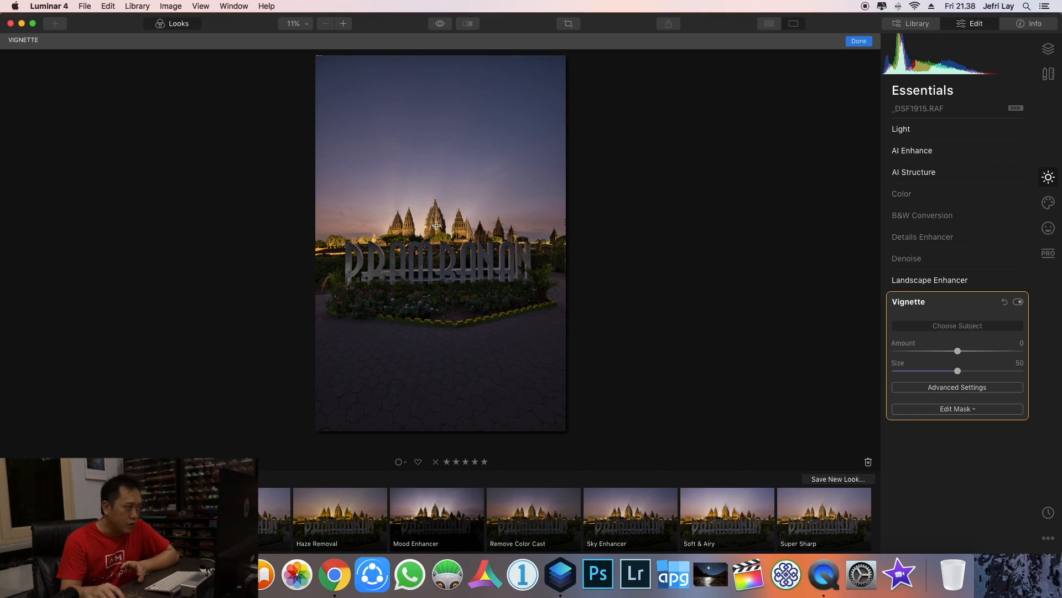
click(433, 240)
drag(958, 351, 937, 359)
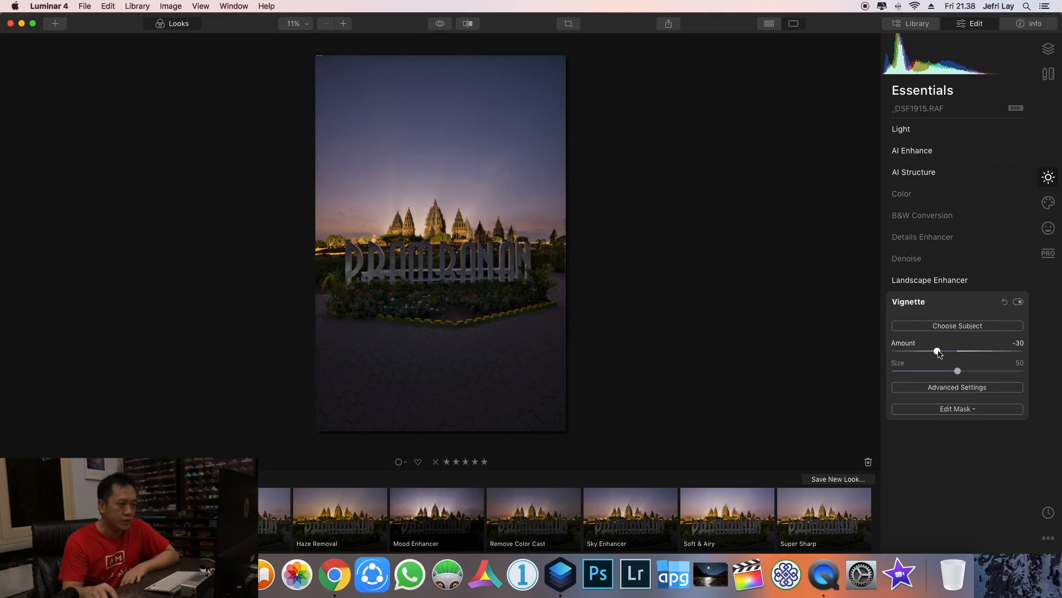
- Refine the vignette with Feather 49, Size 45 and Inner Light 8
click(939, 389)
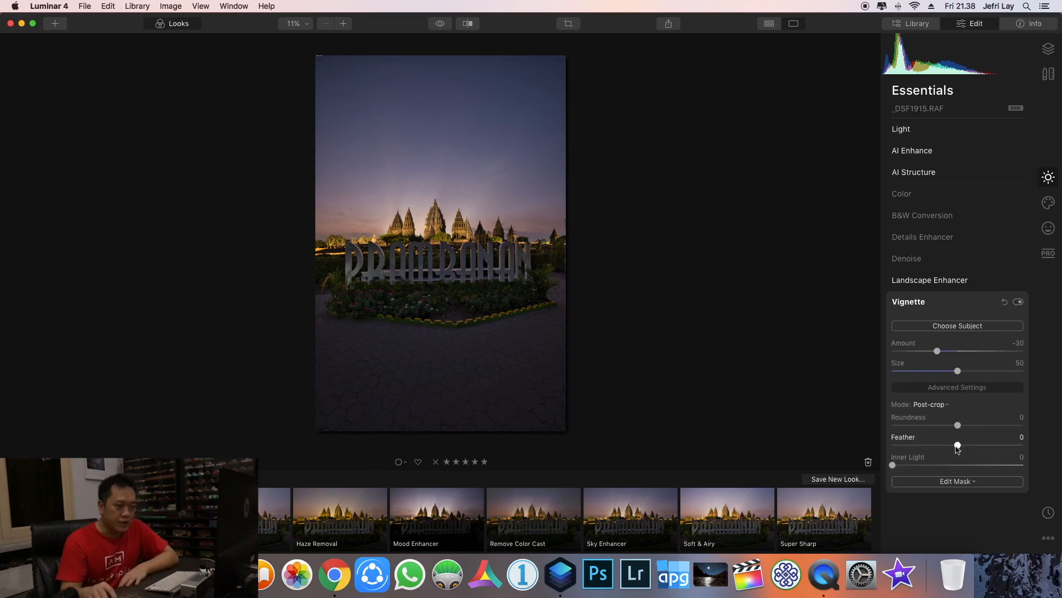
drag(959, 446, 990, 446)
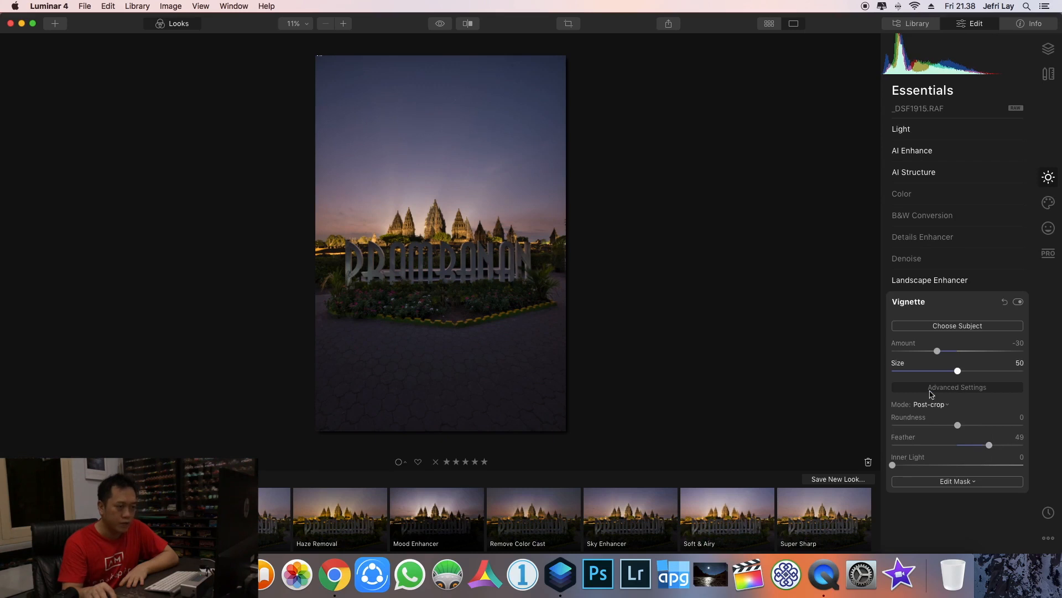
mouse_move(960, 374)
mouse_down()
mouse_move(923, 374)
mouse_move(951, 372)
mouse_up()
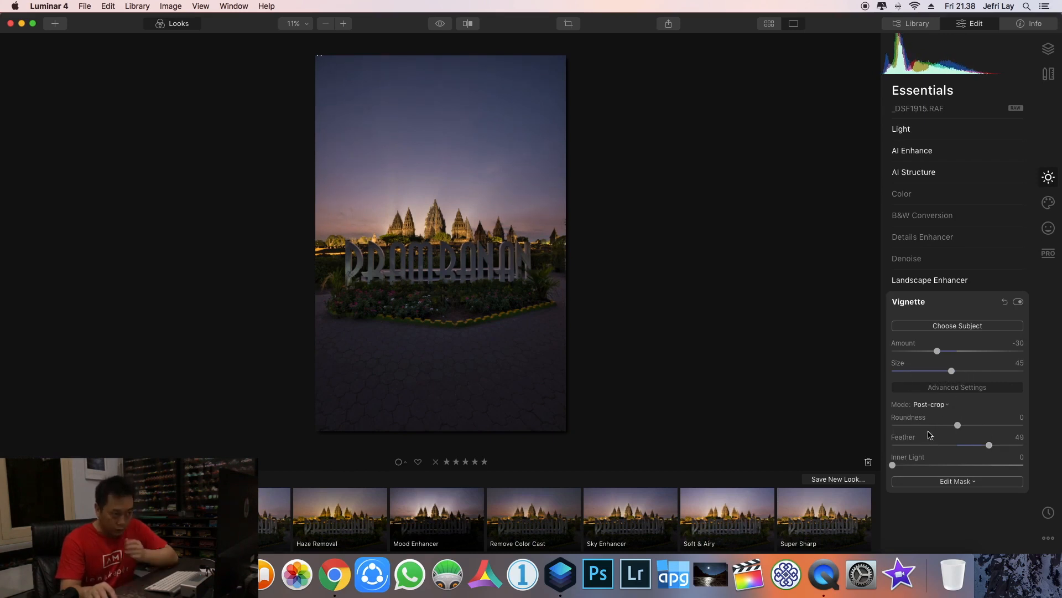
click(893, 465)
mouse_move(893, 465)
mouse_down()
mouse_move(935, 466)
mouse_move(905, 465)
mouse_up()
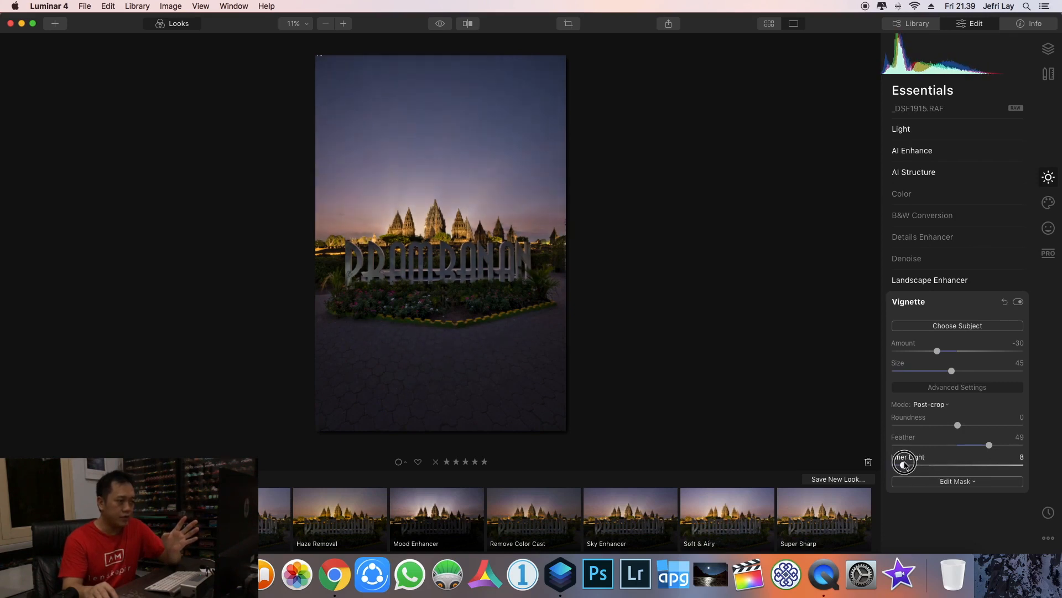
drag(905, 465, 905, 464)
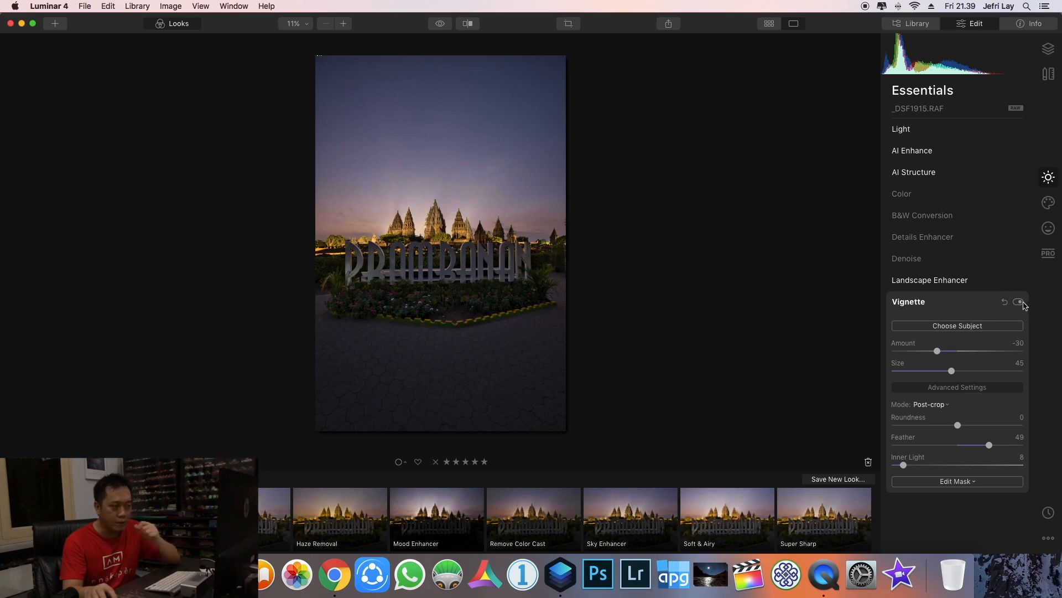
- Compare the photo with and without the vignette, and soften its Amount to -20
click(1019, 302)
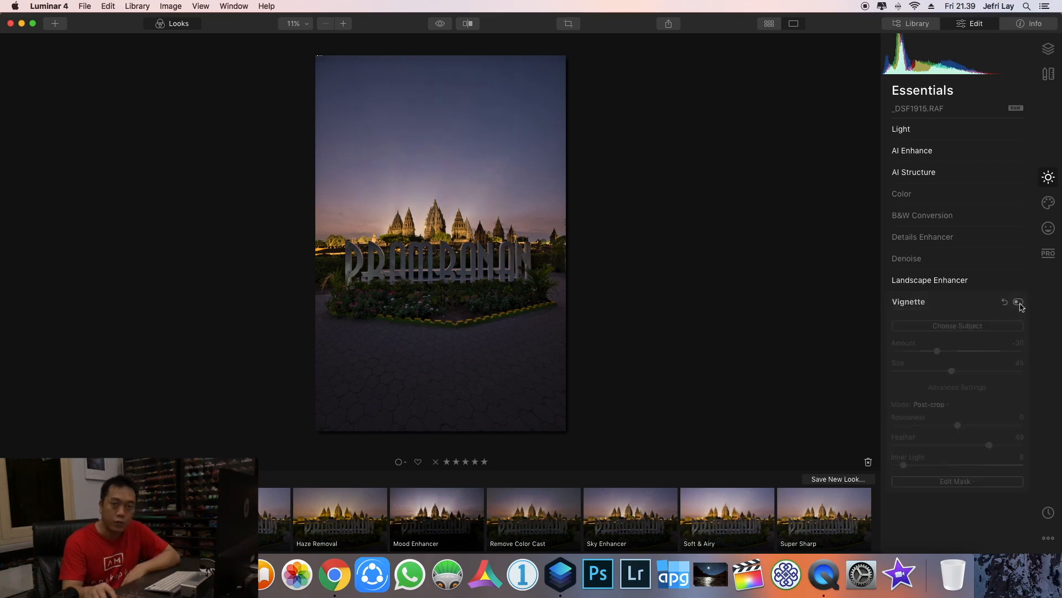
click(1018, 303)
click(1018, 302)
click(1018, 302)
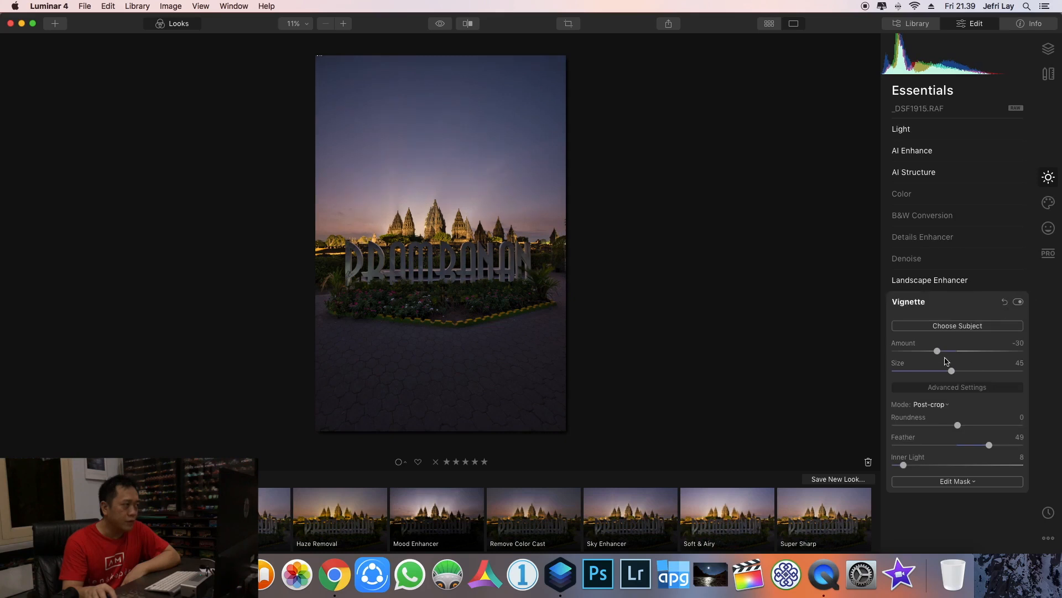
drag(937, 350, 944, 351)
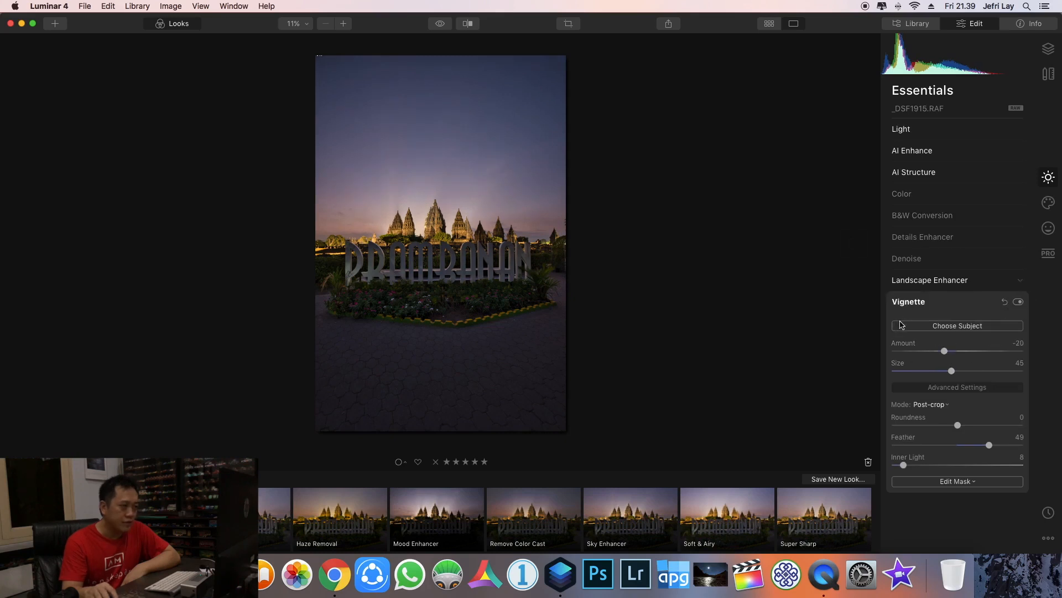
- Set Shadows to 40 in the Light settings and compare the whole photo before and after the edits
click(908, 129)
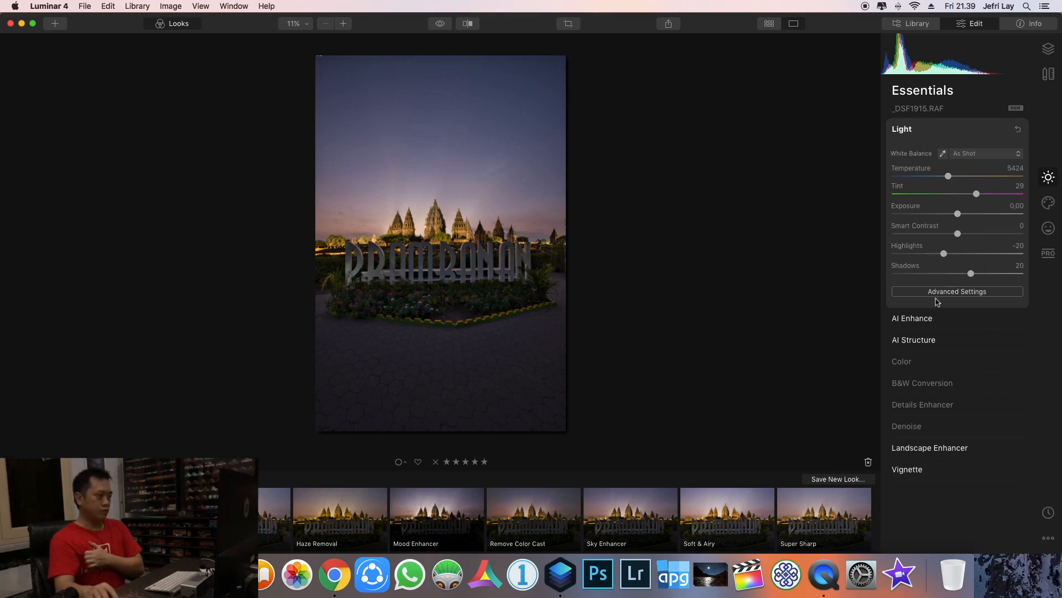
drag(974, 276, 989, 281)
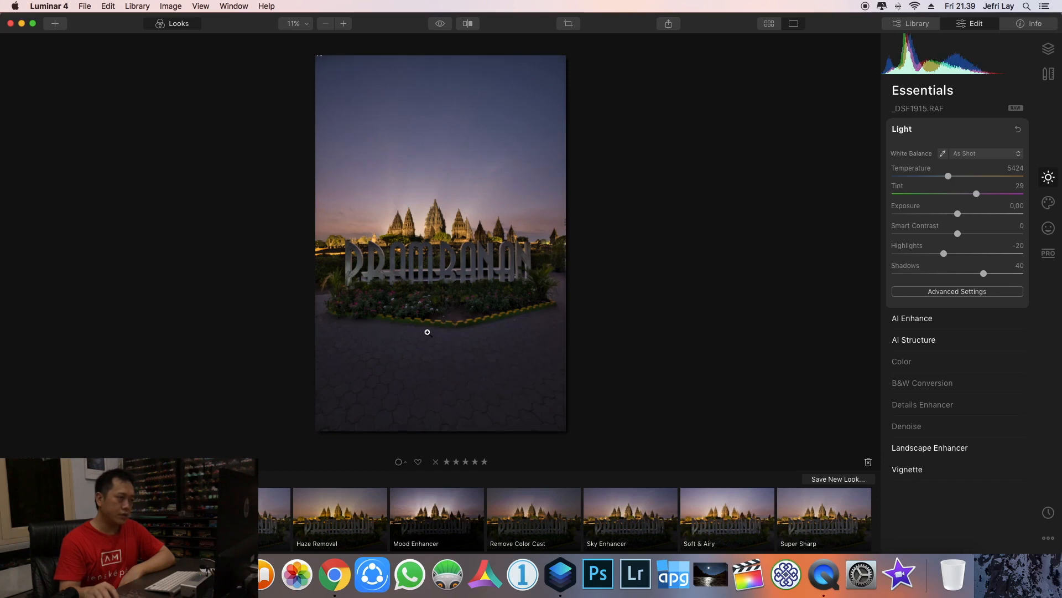
click(440, 25)
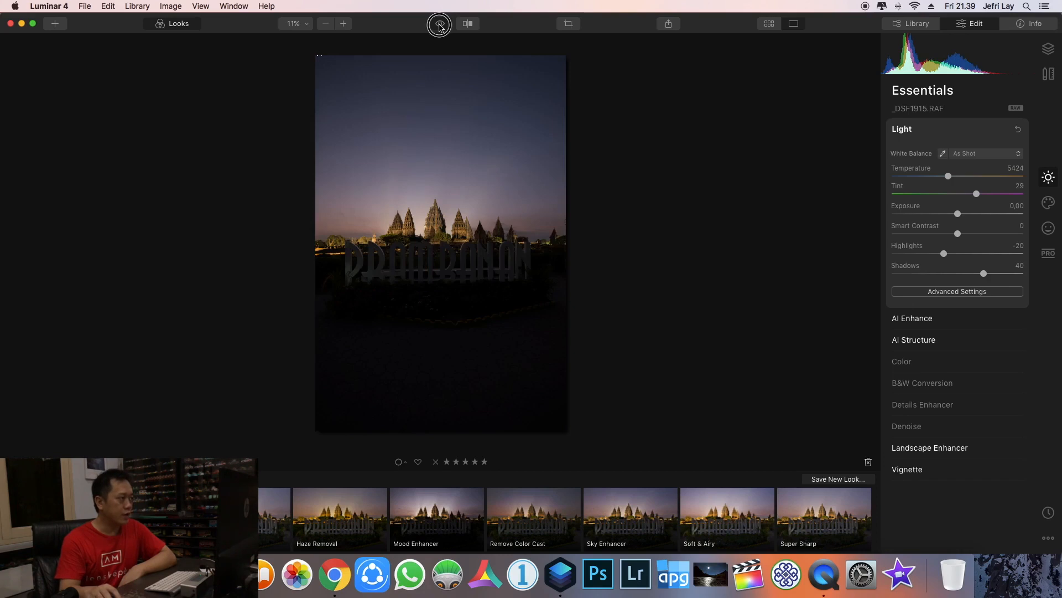
click(440, 25)
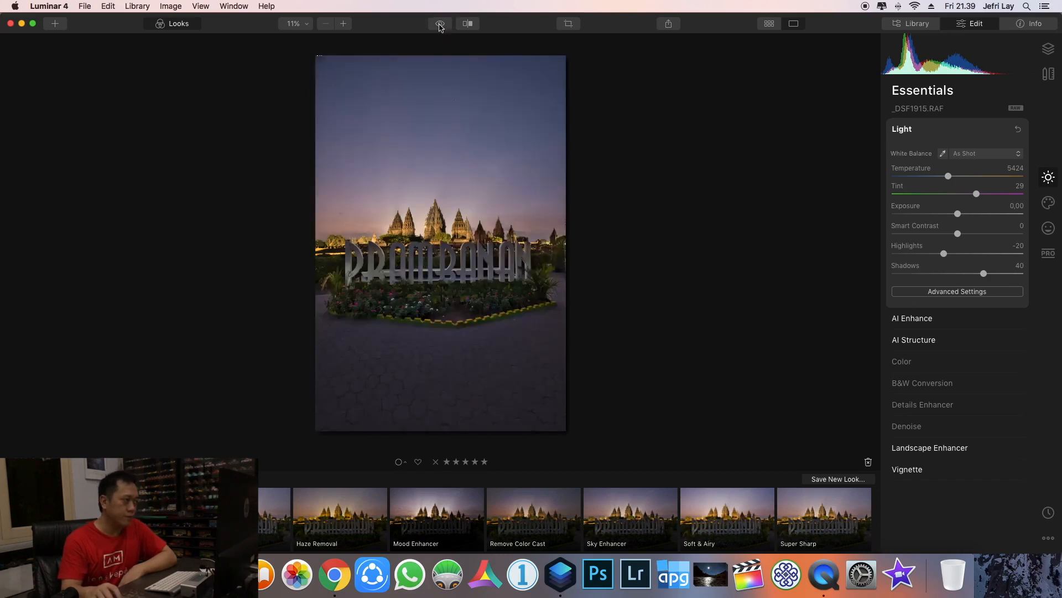
click(441, 25)
click(440, 25)
click(441, 25)
click(440, 25)
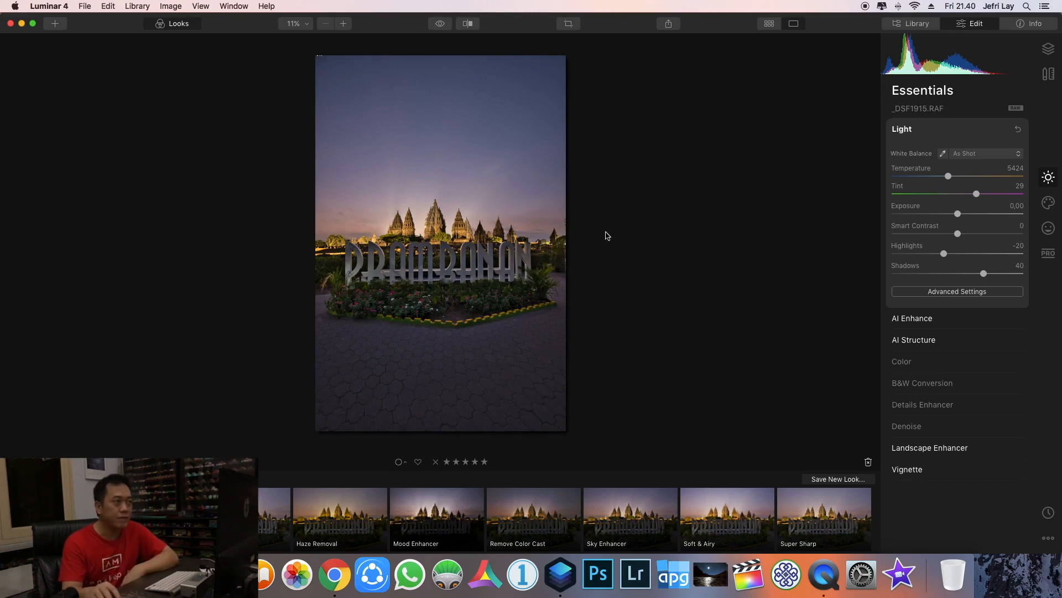
- Return to the Luminar Test album and open the dark seascape photo with the rocks for editing
click(407, 252)
double_click(443, 322)
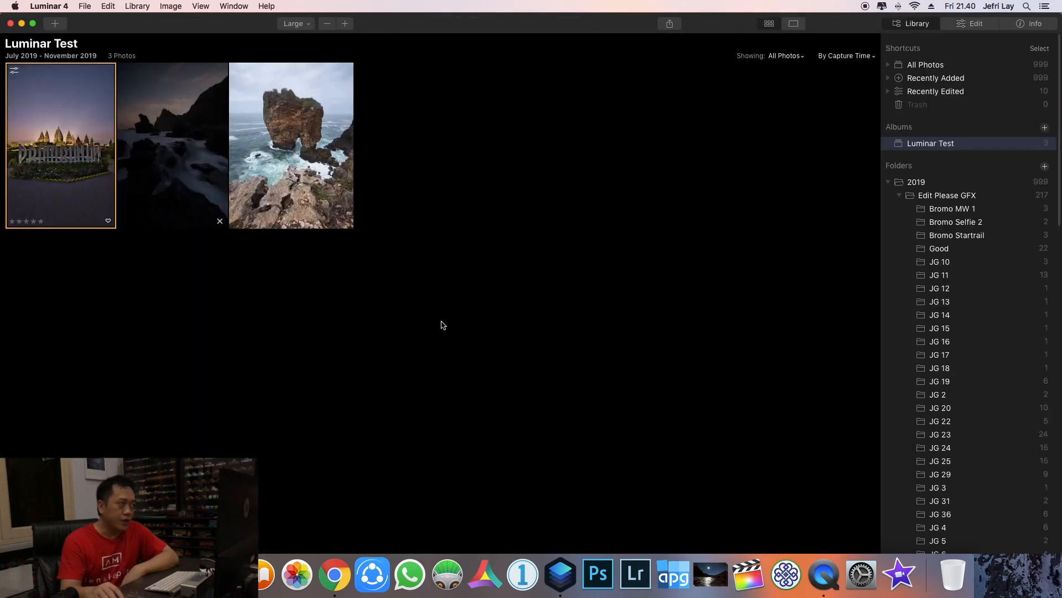
double_click(192, 164)
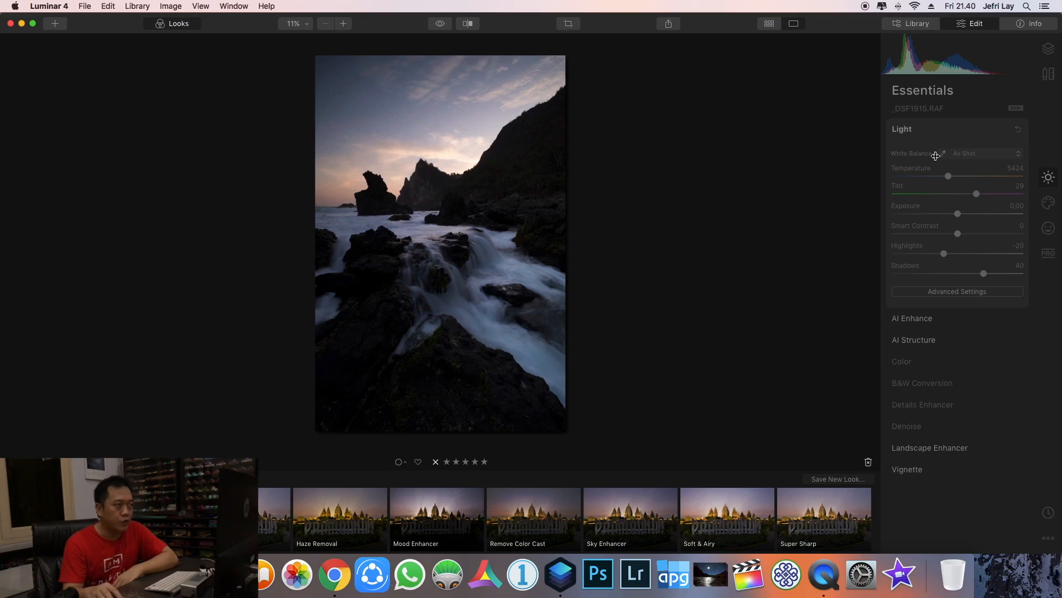
key(Right)
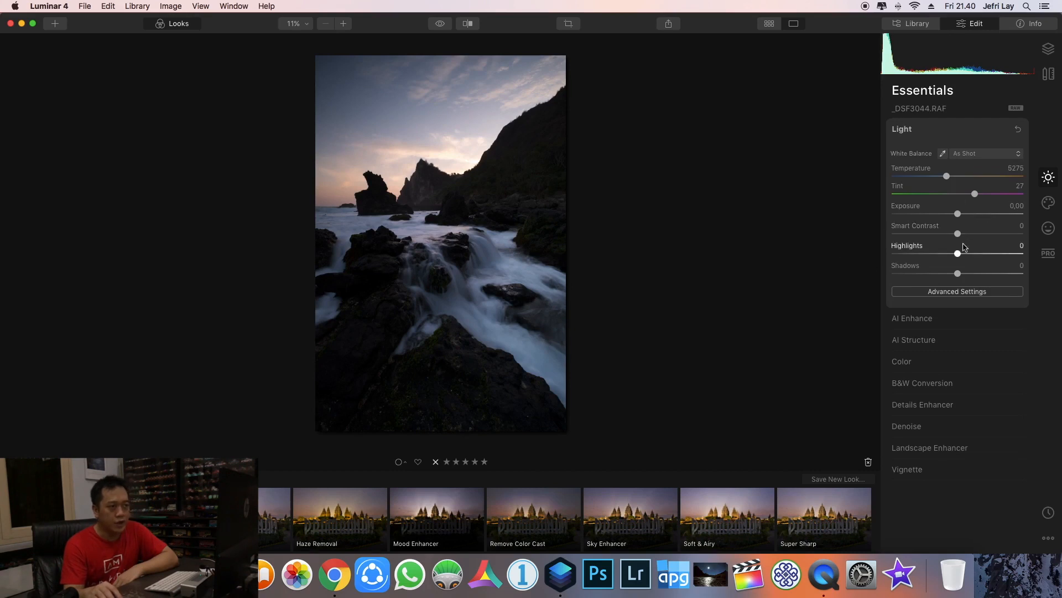
- Set Shadows to 30 and Highlights to -20 in the seascape's Light settings
click(960, 274)
drag(961, 275, 983, 281)
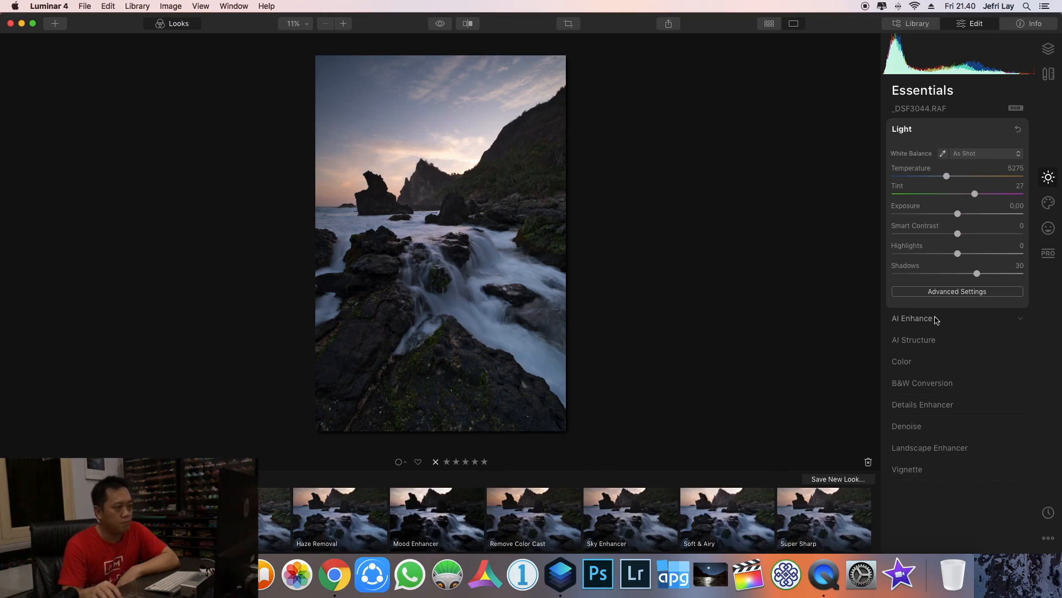
click(943, 254)
drag(943, 254, 944, 253)
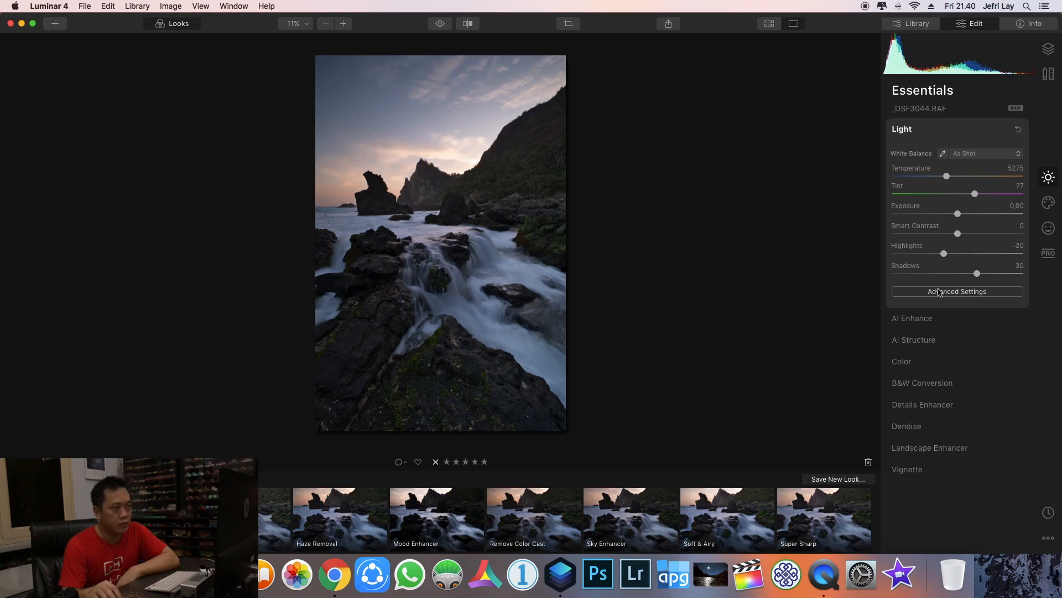
- Set AI Accent to 40 in the seascape's AI Enhance settings
click(938, 323)
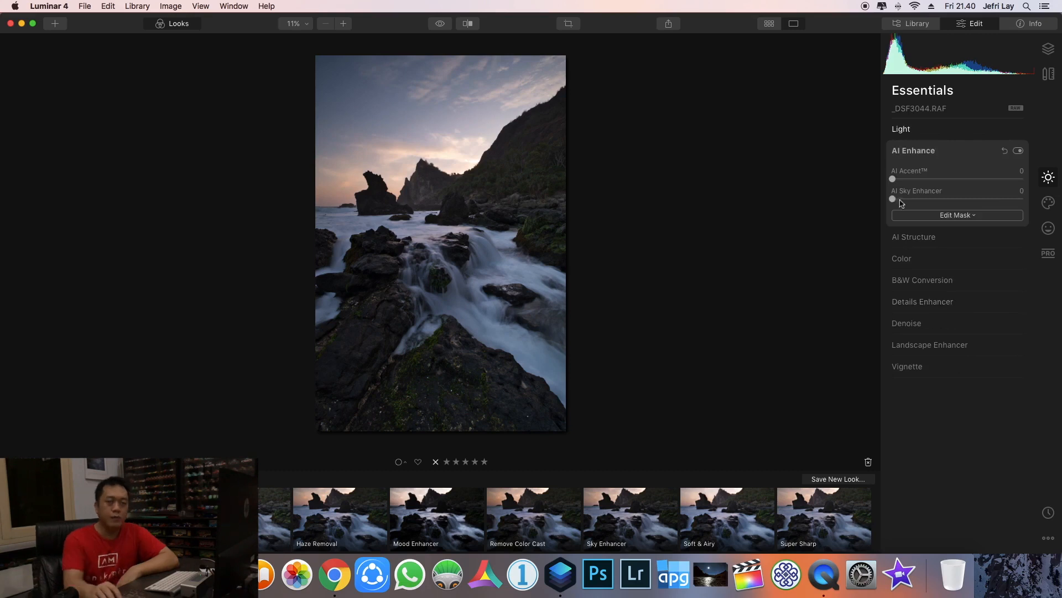
click(894, 178)
drag(894, 179, 943, 184)
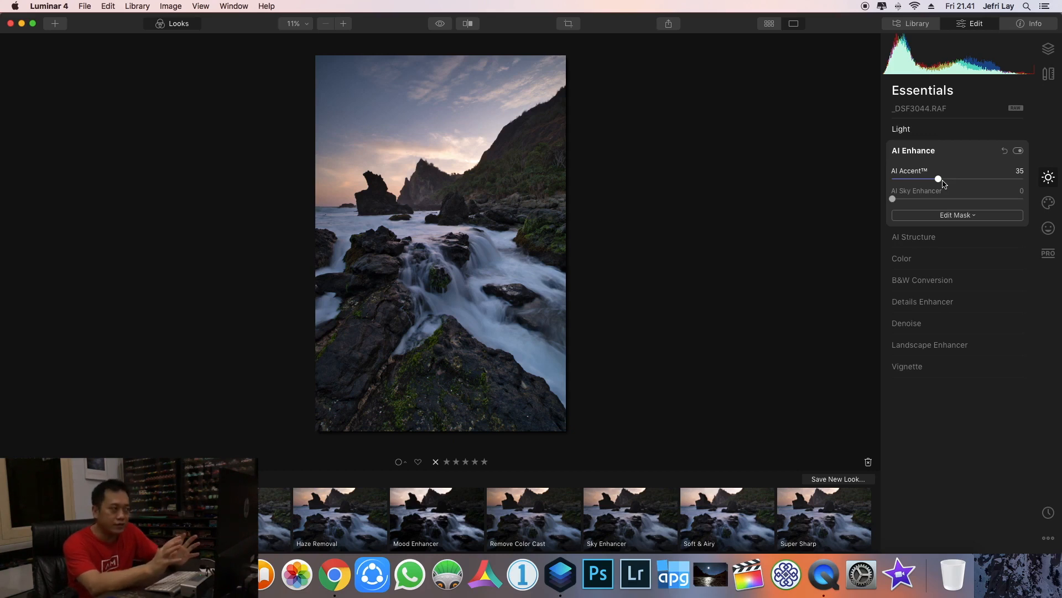
click(944, 183)
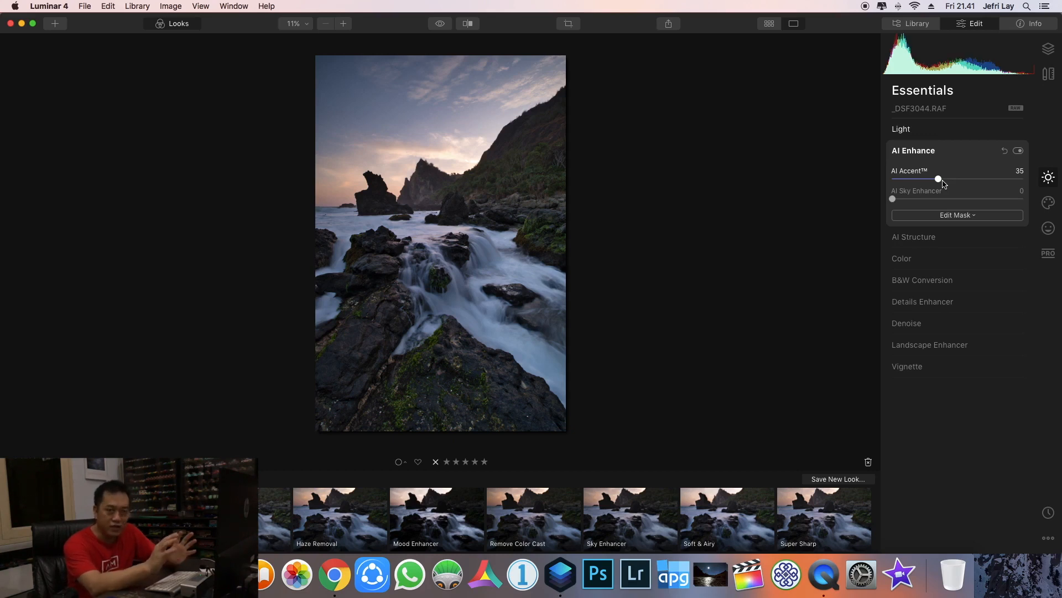
drag(942, 181, 945, 179)
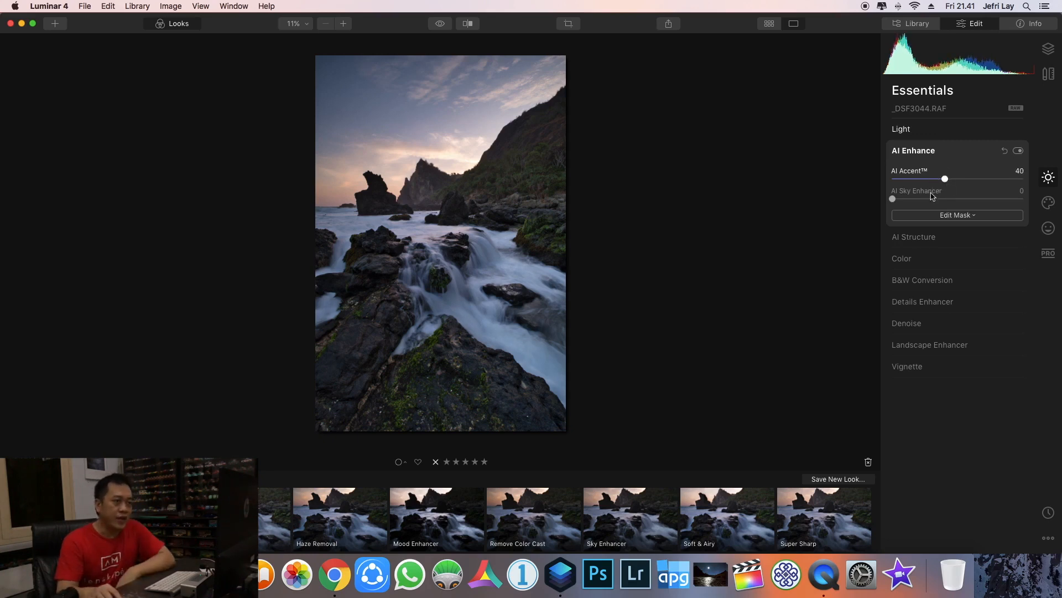
- Set the seascape's AI Structure Amount to 9 and its Color Vibrance to 10
click(959, 238)
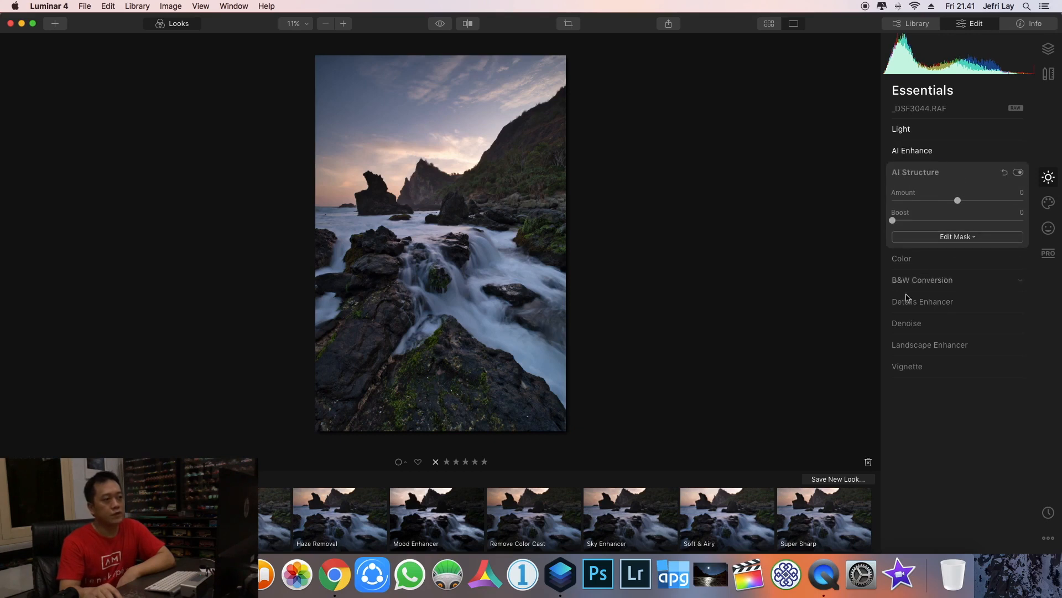
drag(958, 200, 966, 207)
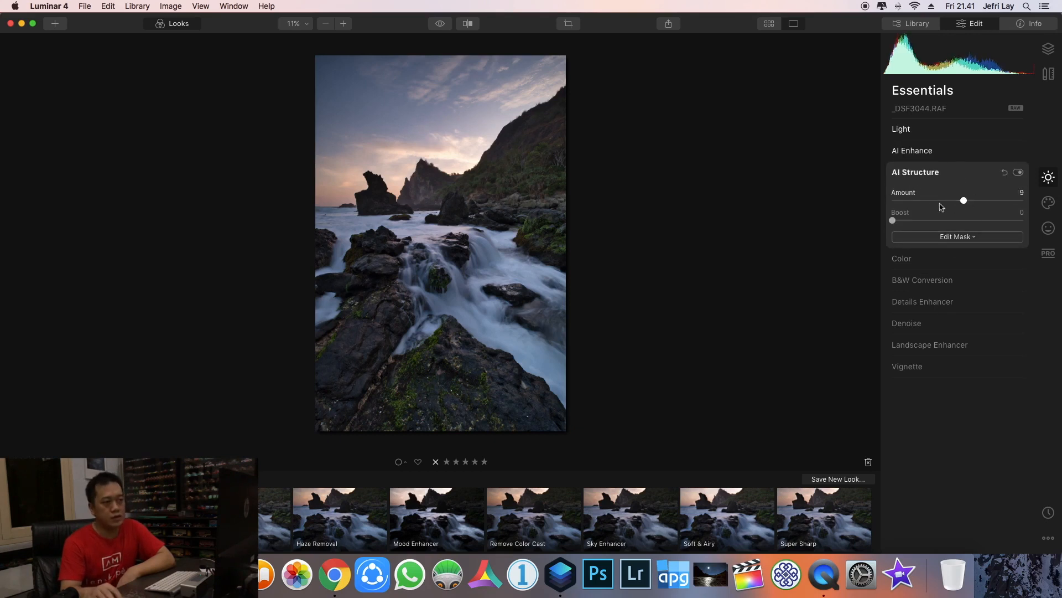
click(942, 262)
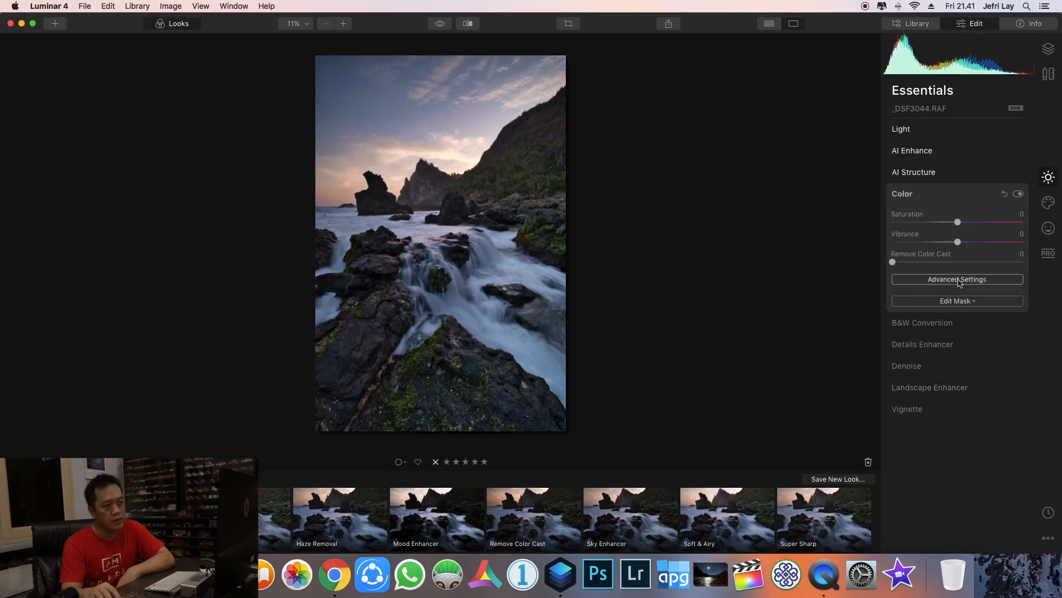
mouse_move(960, 246)
mouse_down()
mouse_move(975, 252)
mouse_move(963, 250)
mouse_up()
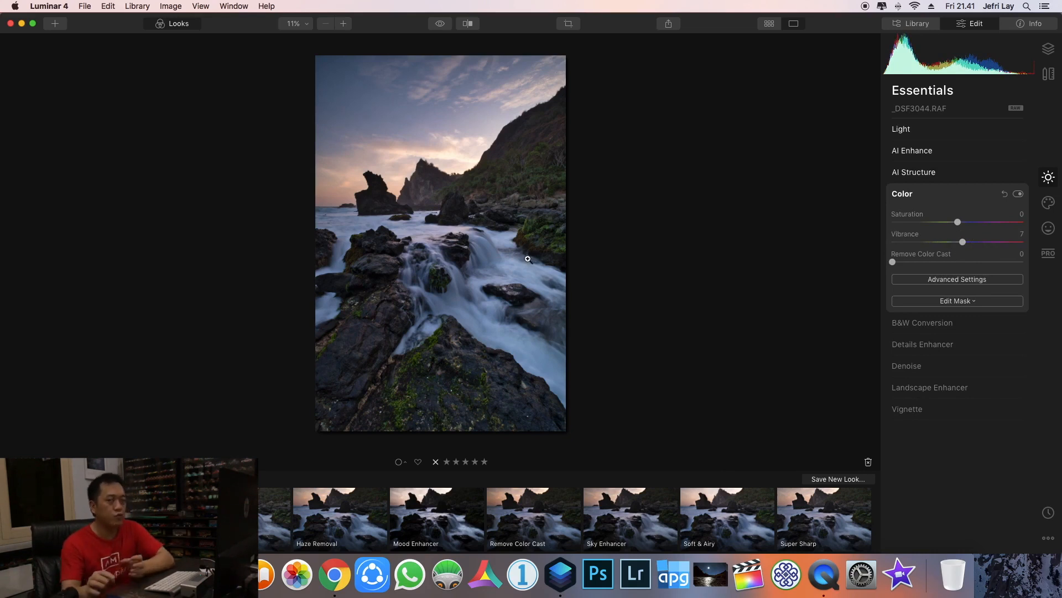
drag(959, 239, 965, 246)
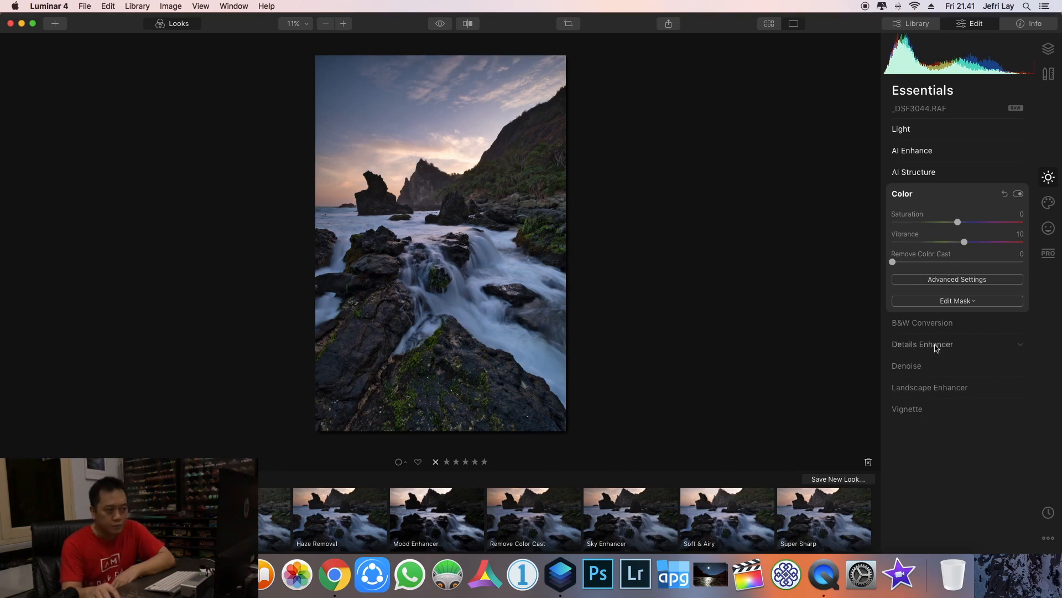
- Warm the seascape with a Golden Hour value of 30 in the Landscape Enhancer
click(935, 387)
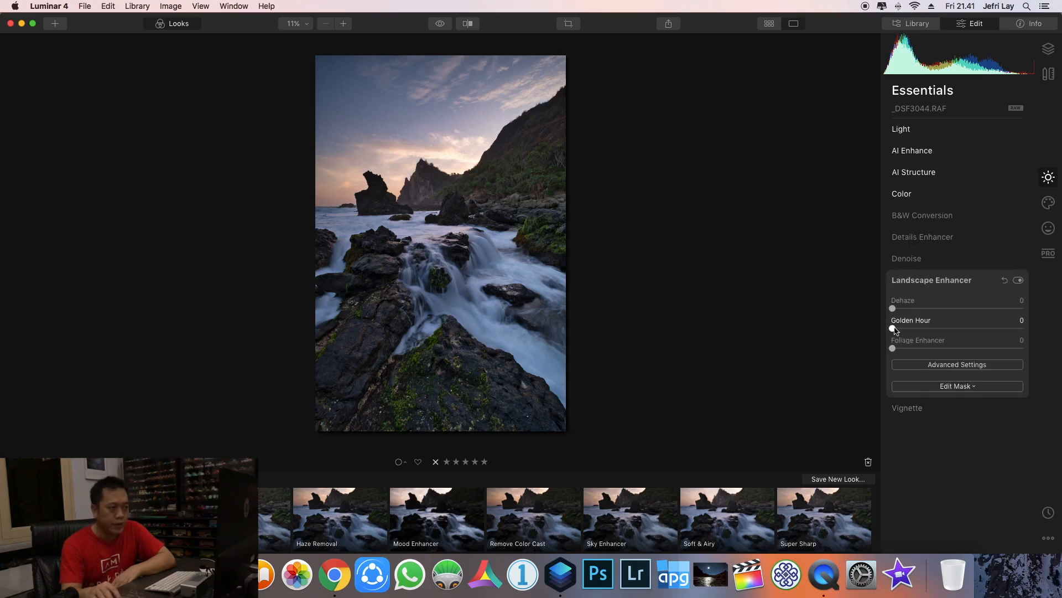
drag(893, 329, 938, 340)
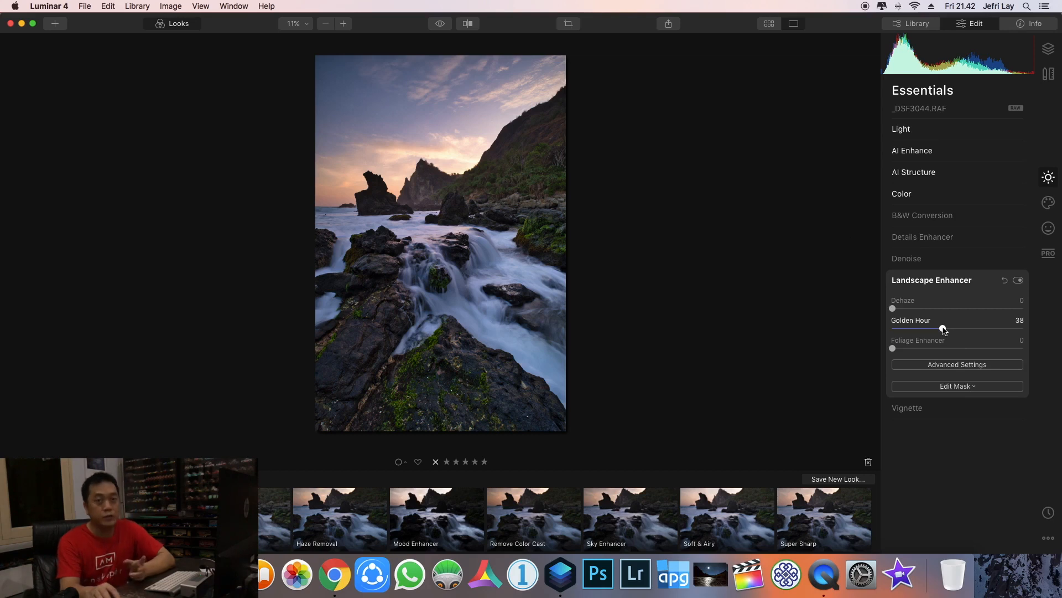
click(944, 329)
drag(944, 328, 933, 331)
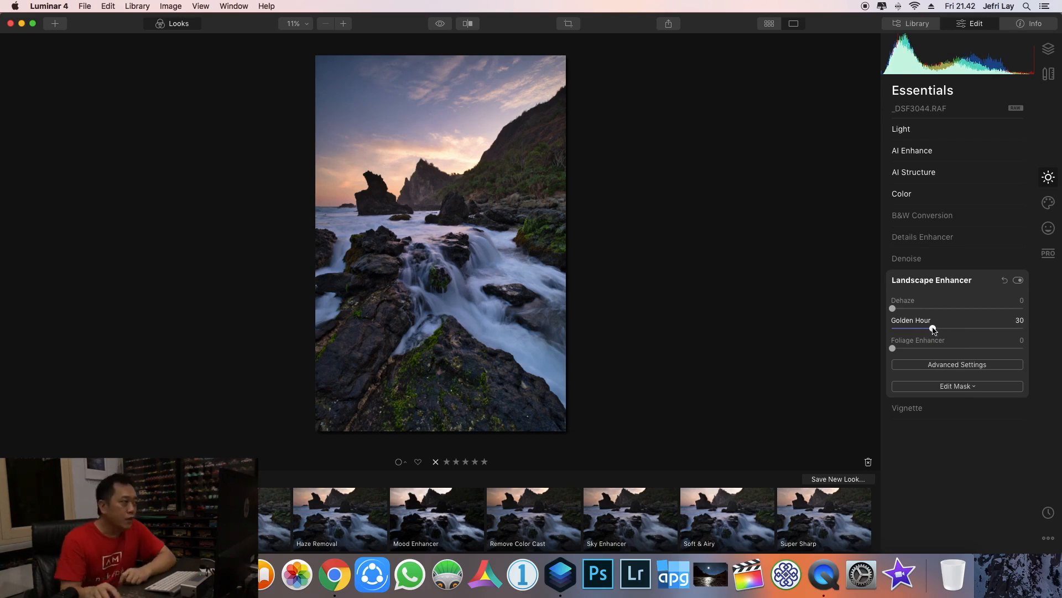
- Compare the seascape with the Landscape Enhancer switched off and on to judge the Golden Hour effect
click(1018, 281)
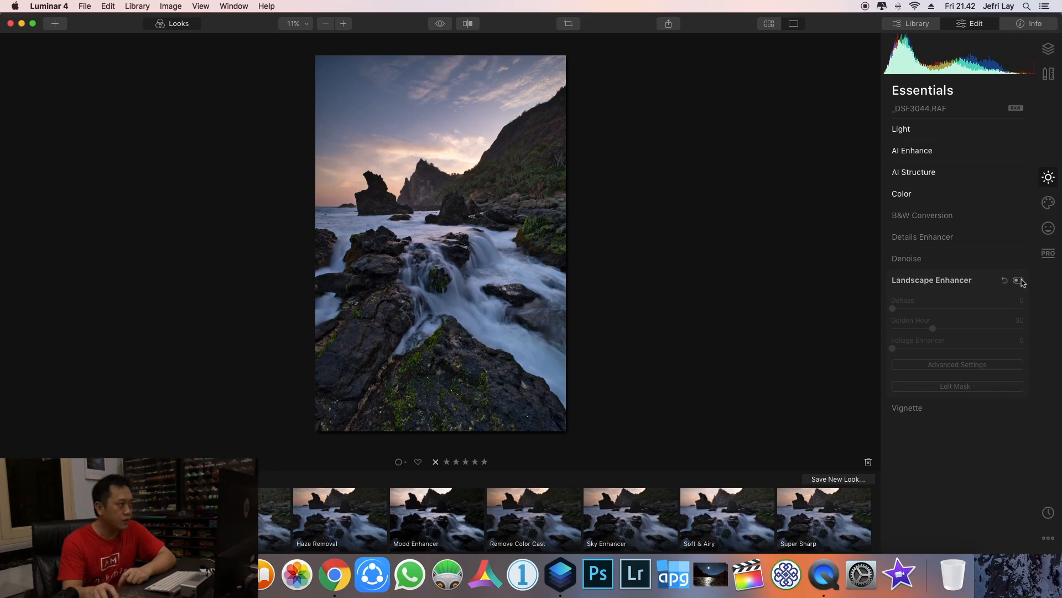
click(1019, 281)
click(1020, 282)
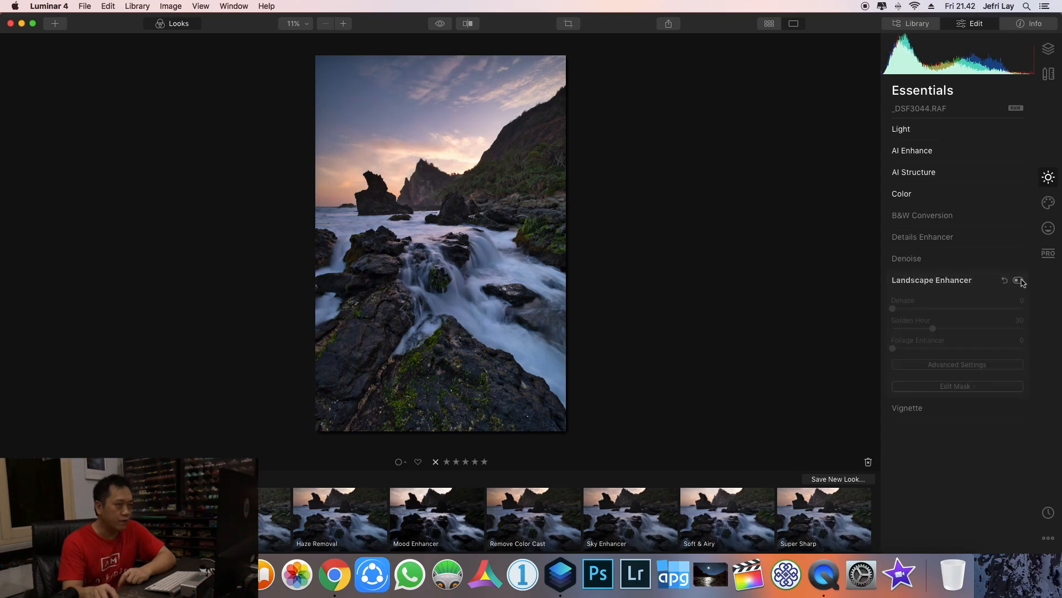
click(1021, 281)
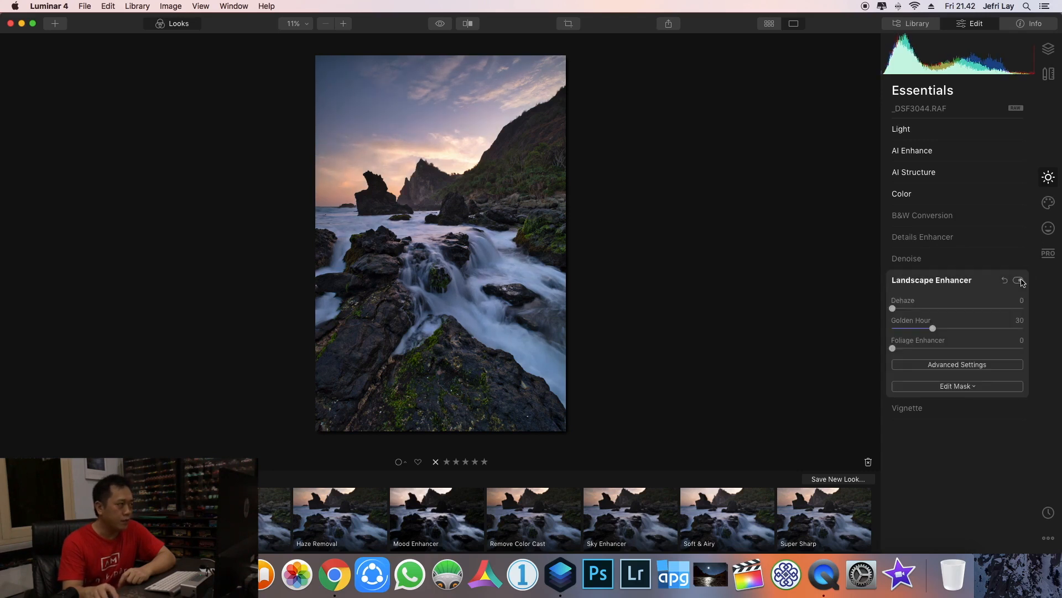
click(1021, 281)
click(1021, 281)
click(1021, 281)
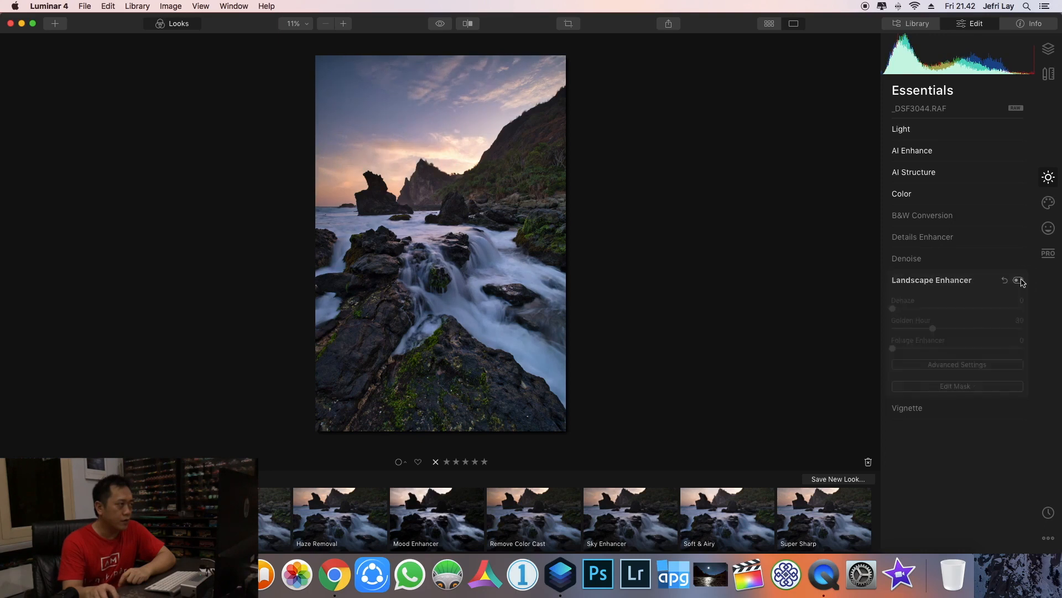
click(1021, 281)
click(1021, 281)
click(1021, 281)
click(1021, 281)
click(1022, 282)
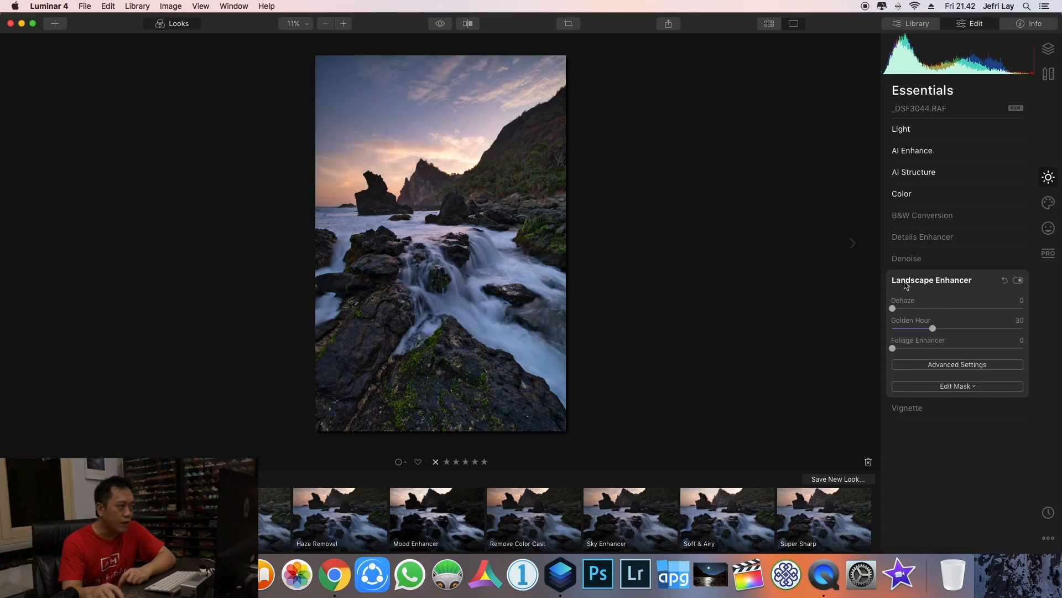
click(1021, 281)
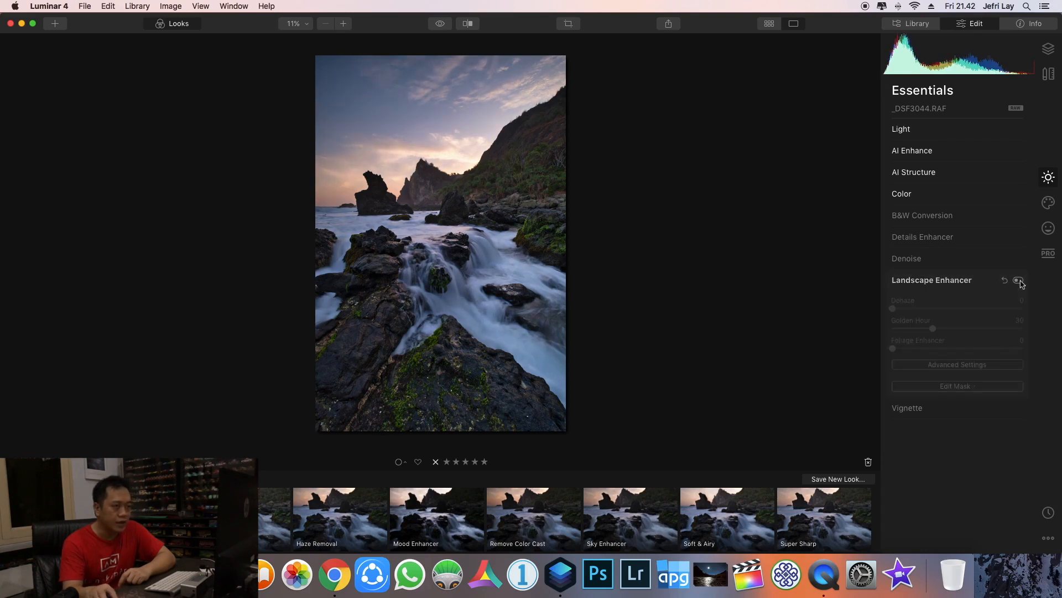
click(1021, 282)
click(1020, 281)
click(1021, 281)
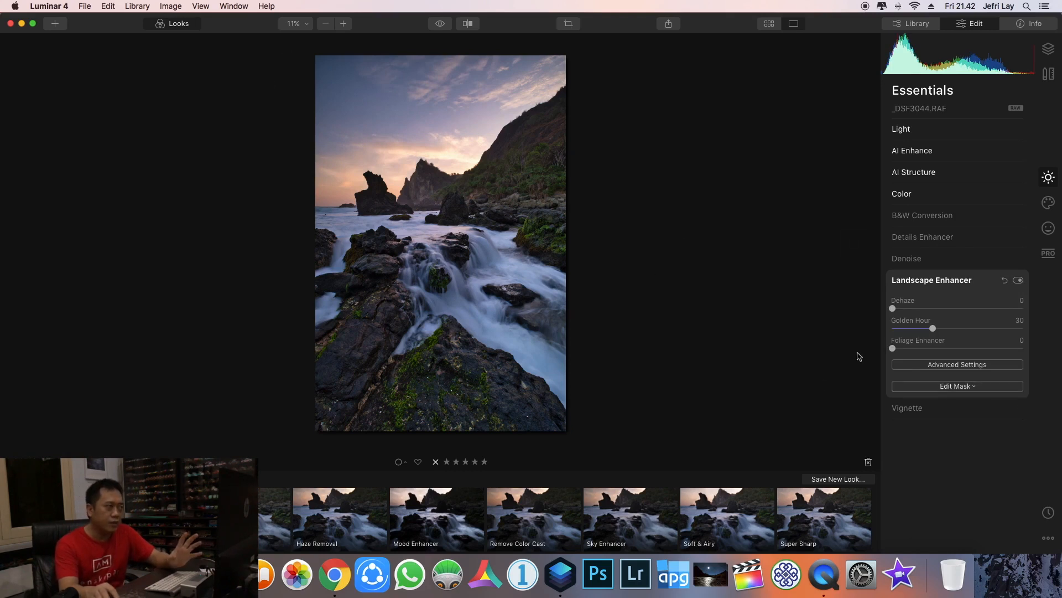
- Paint a brush mask over the sky so the Landscape Enhancer affects only that area
click(956, 387)
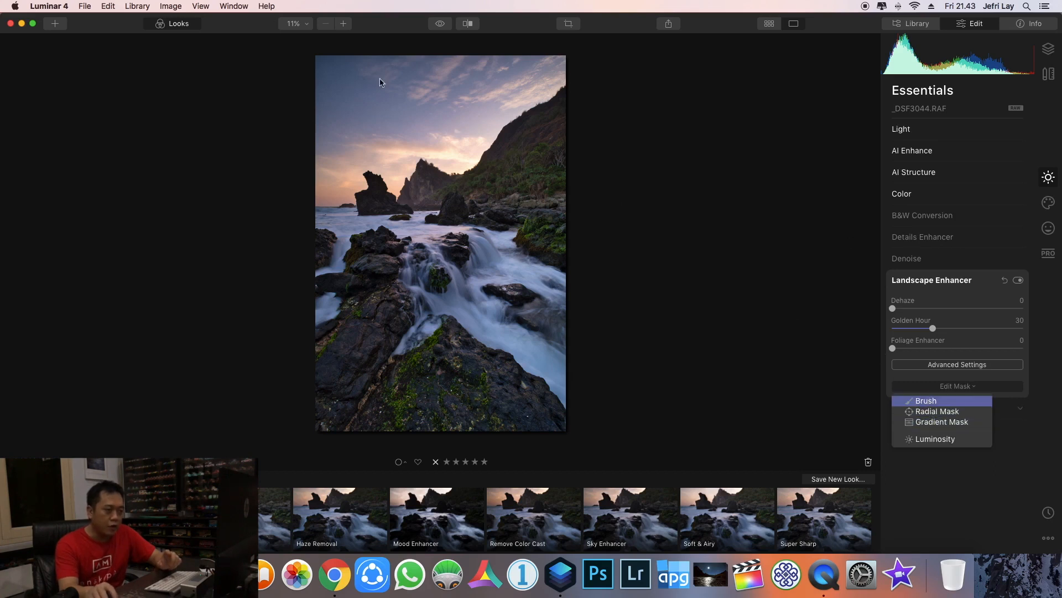
click(940, 403)
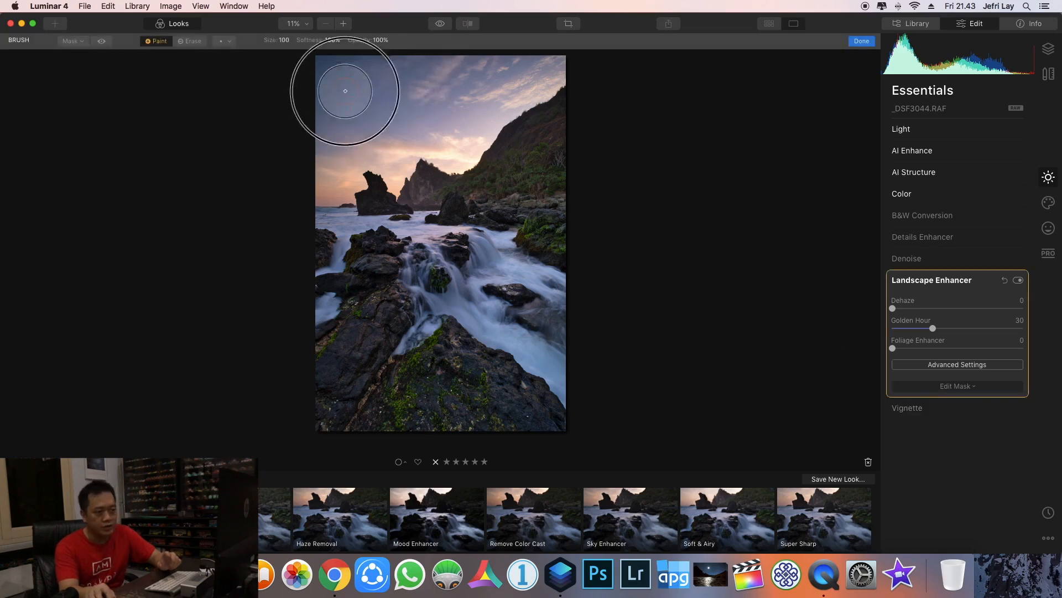
mouse_move(466, 89)
mouse_down()
mouse_move(384, 147)
mouse_move(294, 169)
mouse_move(474, 108)
mouse_move(459, 146)
mouse_move(440, 146)
mouse_move(512, 81)
mouse_move(546, 68)
mouse_move(459, 135)
mouse_move(492, 100)
mouse_move(463, 123)
mouse_move(400, 138)
mouse_move(391, 168)
mouse_move(388, 136)
mouse_move(312, 178)
mouse_move(338, 165)
mouse_move(342, 190)
mouse_move(343, 154)
mouse_move(400, 163)
mouse_move(430, 138)
mouse_move(449, 148)
mouse_move(554, 61)
mouse_move(467, 115)
mouse_move(465, 95)
mouse_move(491, 59)
mouse_move(335, 135)
mouse_move(347, 84)
mouse_move(311, 105)
mouse_move(393, 73)
mouse_move(533, 69)
mouse_move(391, 131)
mouse_move(324, 178)
mouse_move(329, 135)
mouse_move(375, 100)
mouse_up()
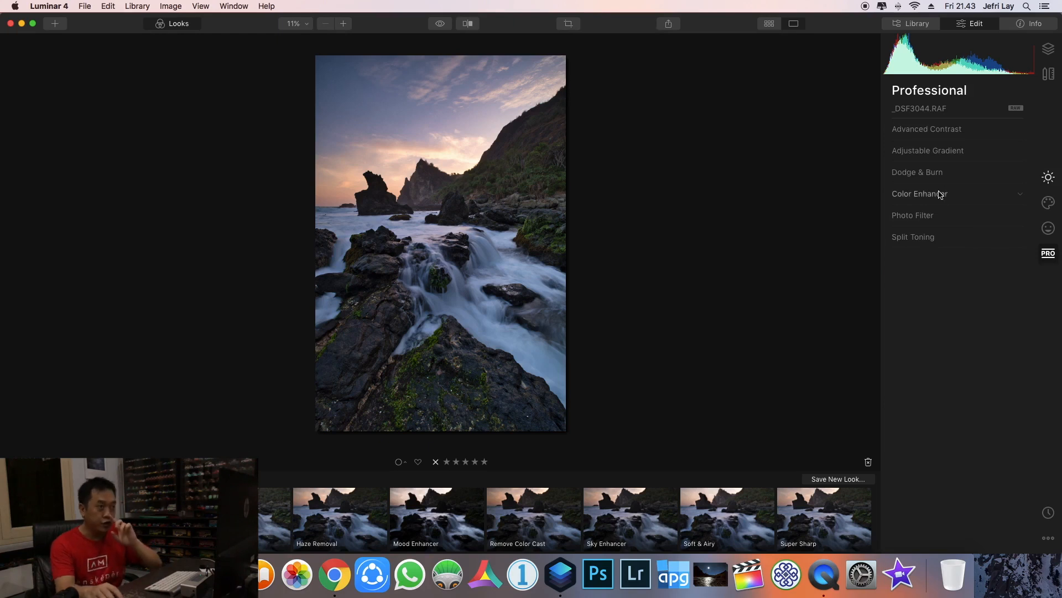
- Set Brilliance to 10 in the seascape's professional Color Enhancer
click(940, 194)
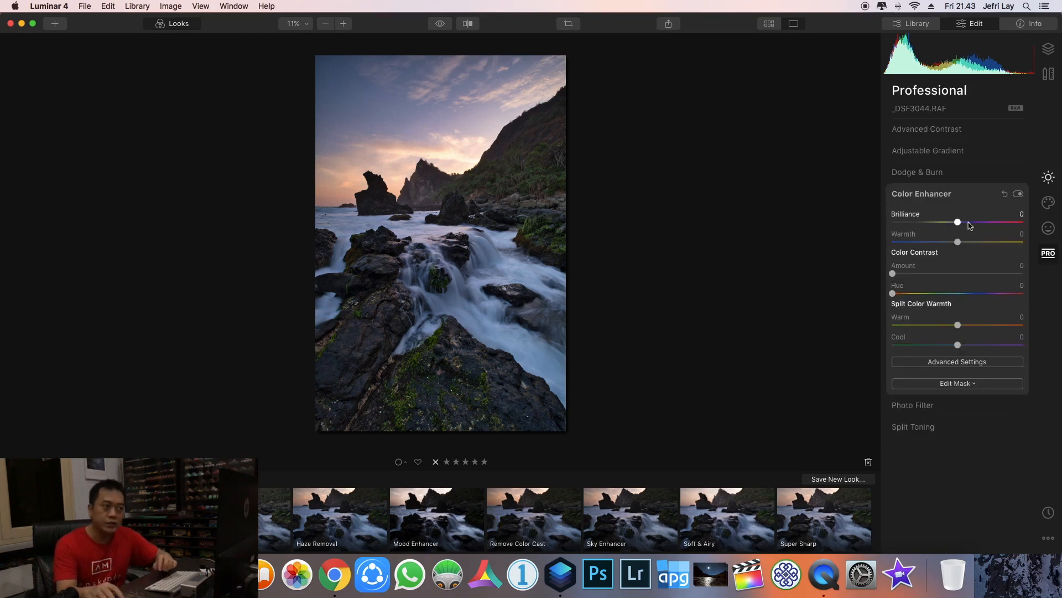
drag(959, 222, 966, 226)
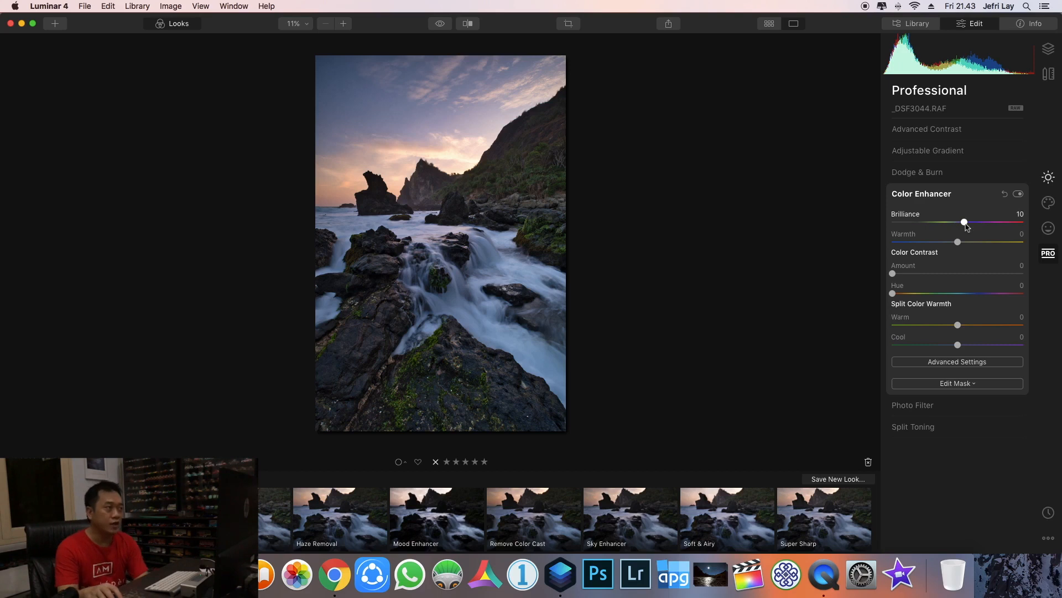
drag(964, 222, 1004, 223)
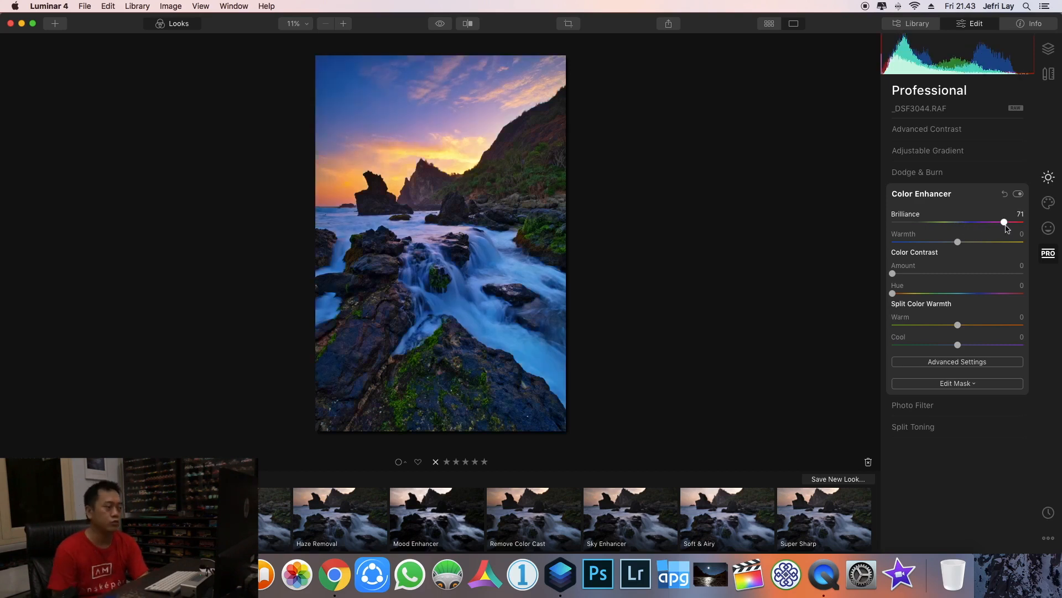
drag(1007, 228, 969, 227)
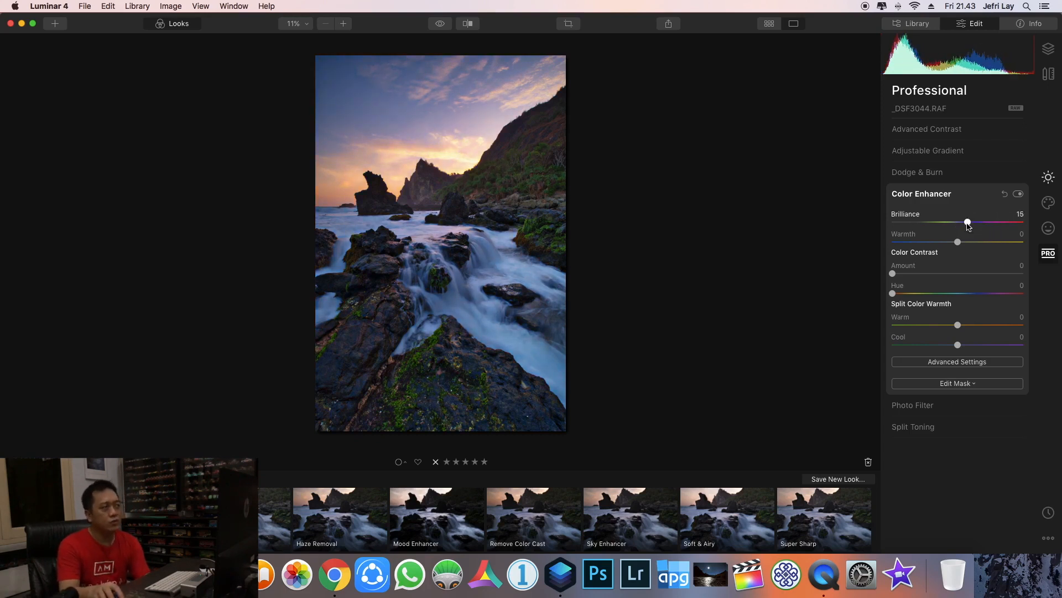
drag(969, 227, 966, 225)
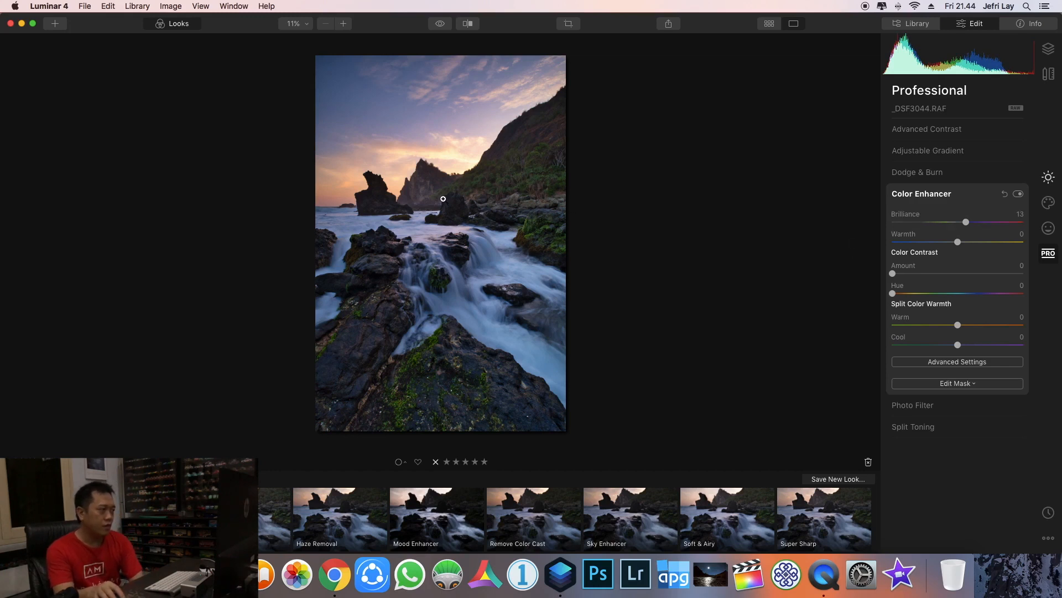
drag(966, 221, 965, 222)
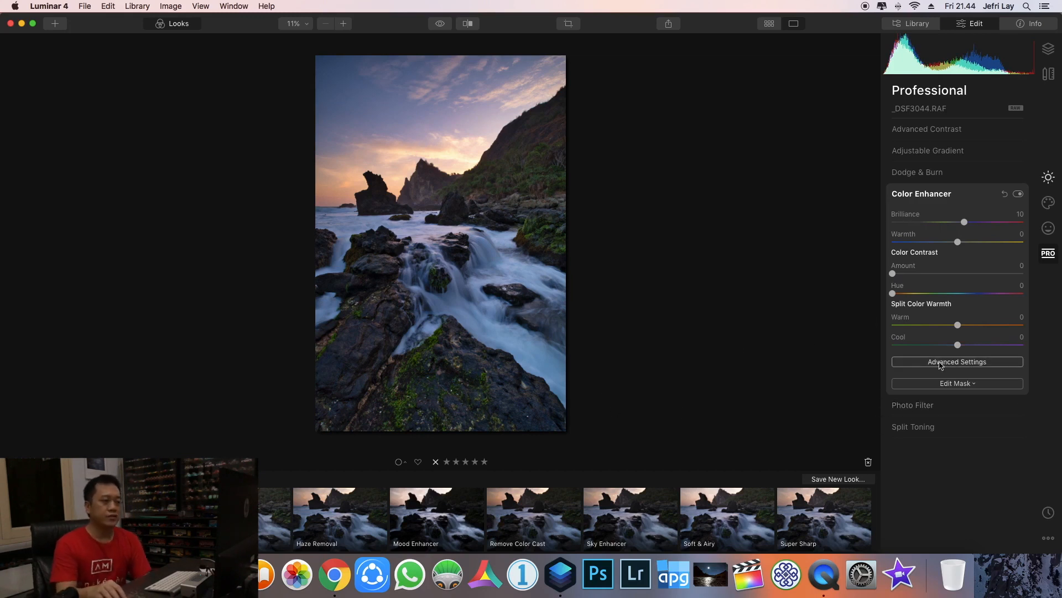
- Set Split Color Warmth in the Color Enhancer to Warm 2 and Cool 0
drag(961, 327, 966, 328)
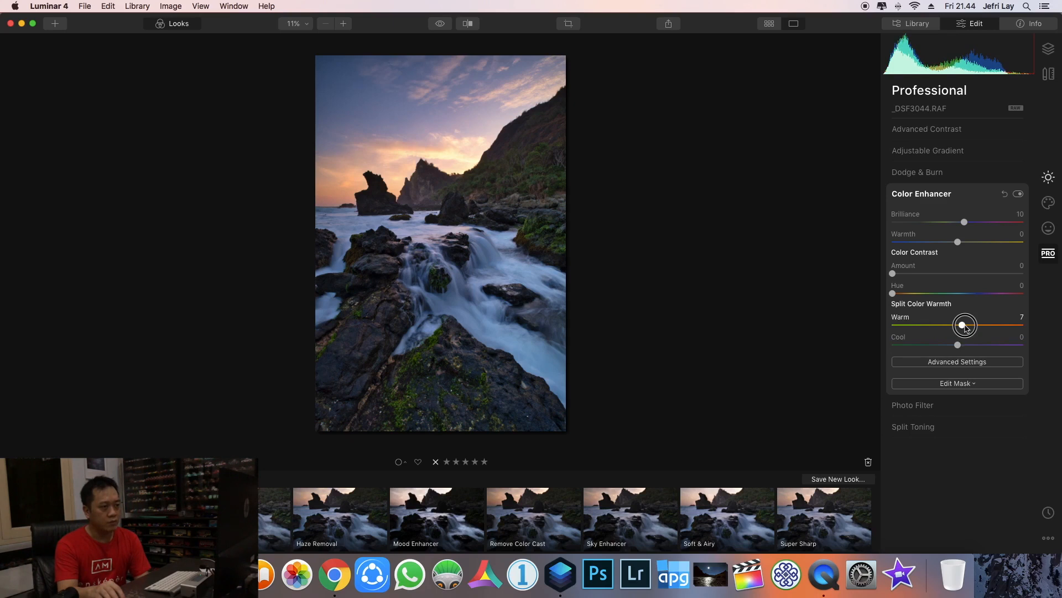
drag(966, 328, 967, 329)
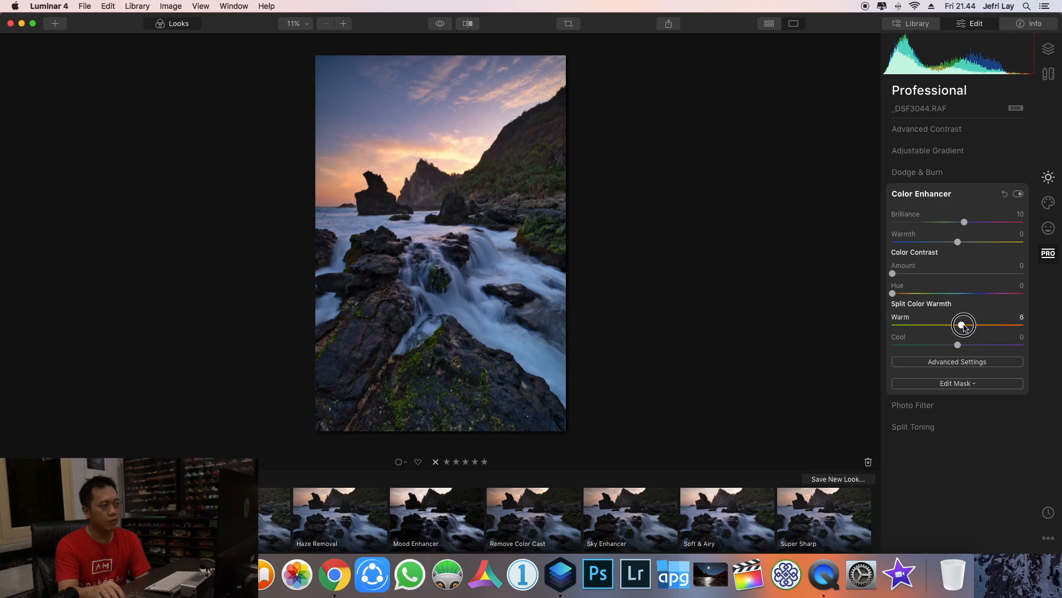
mouse_move(959, 347)
mouse_down()
mouse_move(989, 350)
mouse_move(1025, 335)
mouse_move(962, 353)
mouse_up()
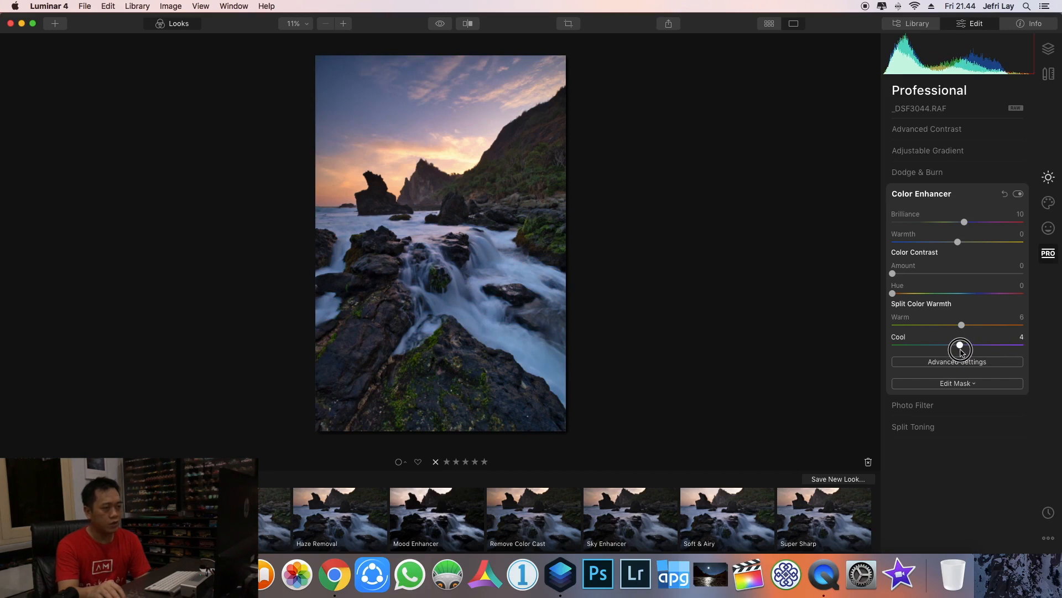
drag(962, 352, 957, 349)
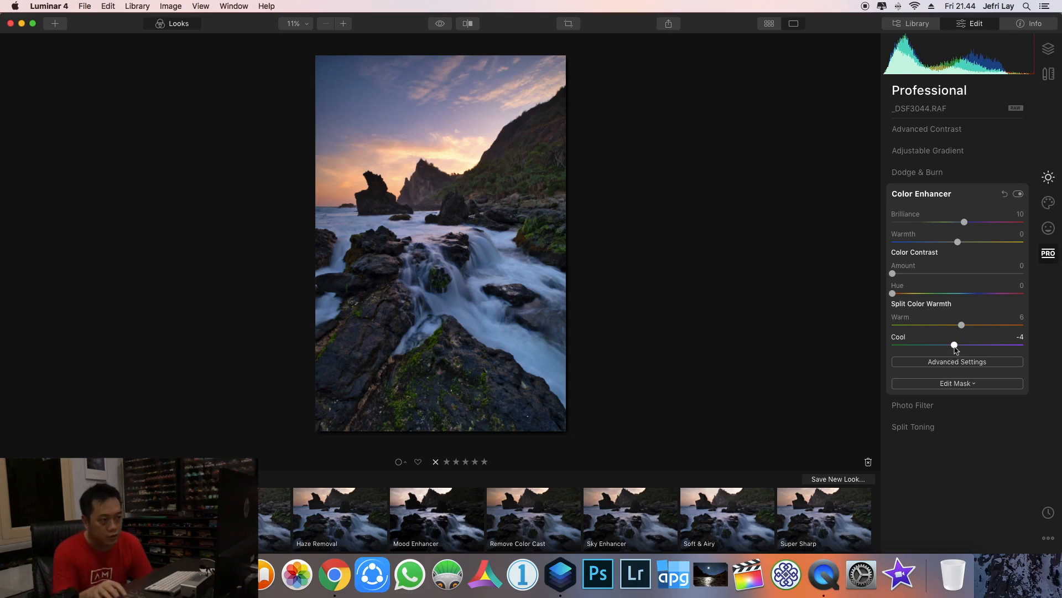
drag(955, 344, 957, 345)
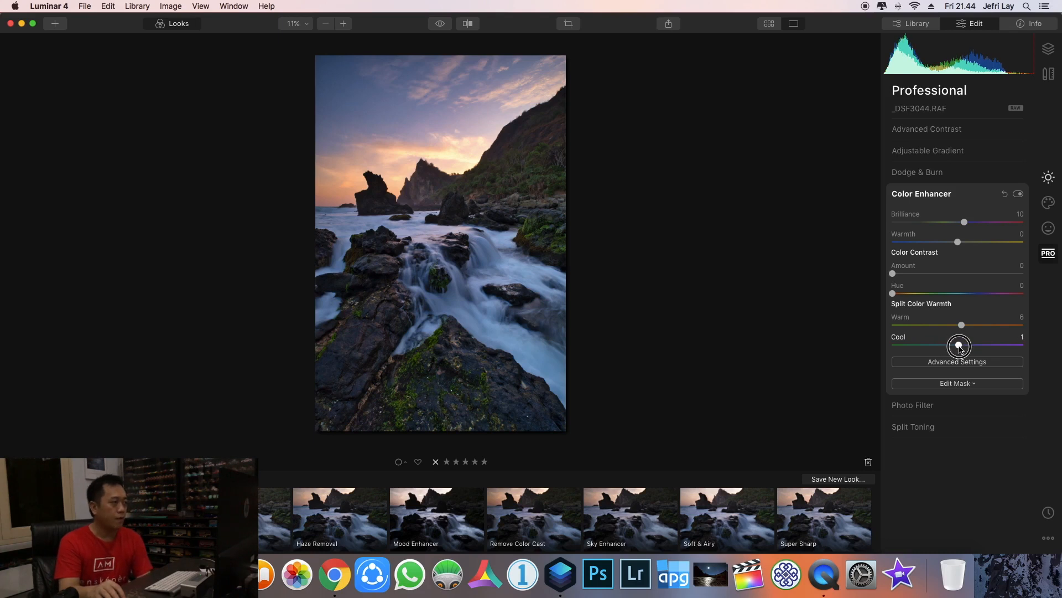
double_click(956, 345)
drag(961, 325, 960, 325)
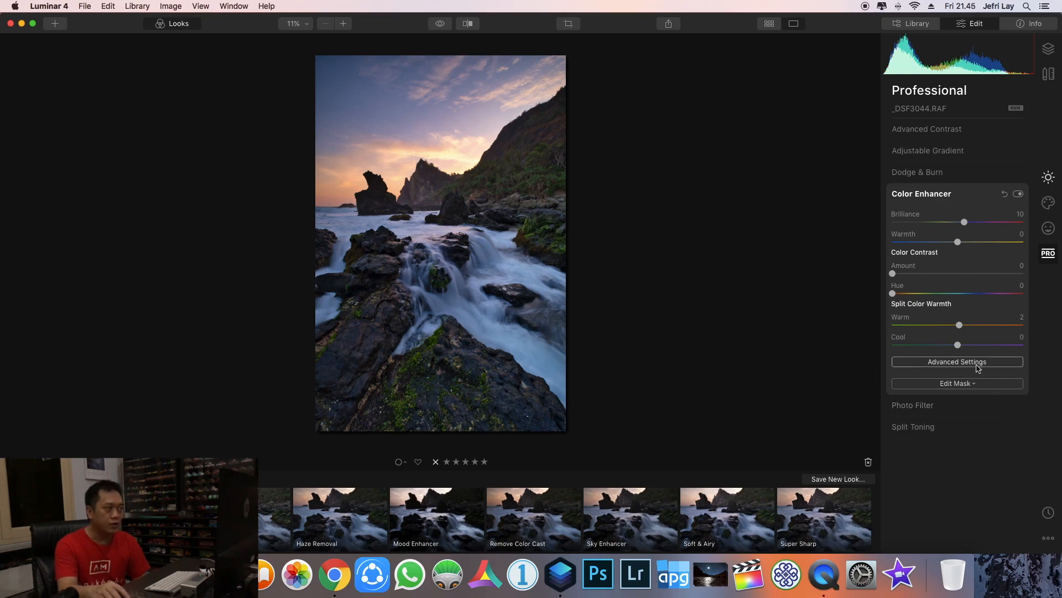
- Add a gradient mask at the horizon line so the Color Enhancer affects only the sky
click(969, 386)
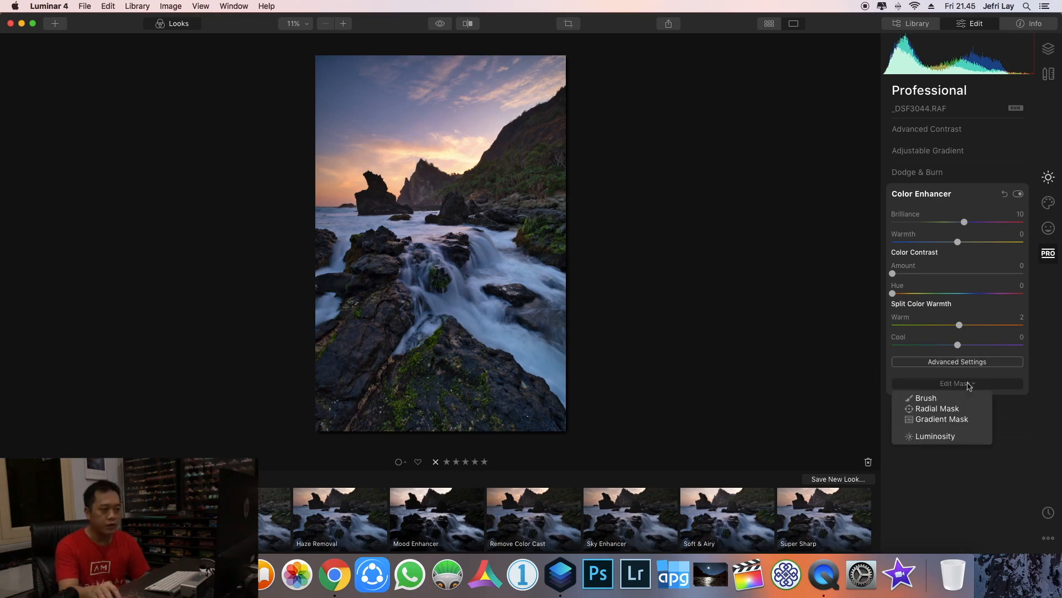
click(955, 419)
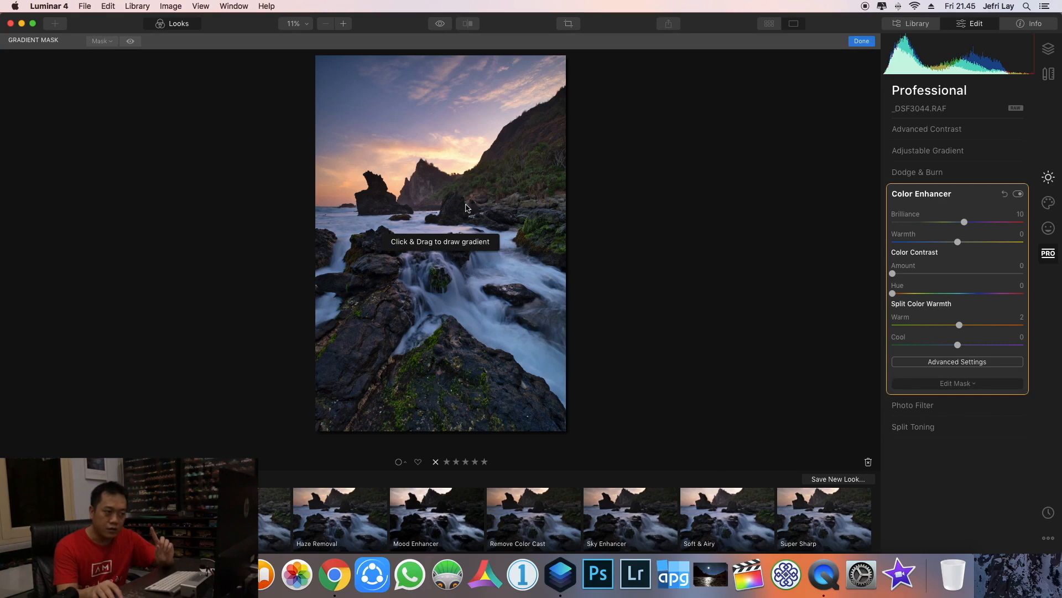
mouse_move(428, 210)
mouse_down()
mouse_move(428, 256)
mouse_move(428, 206)
mouse_up()
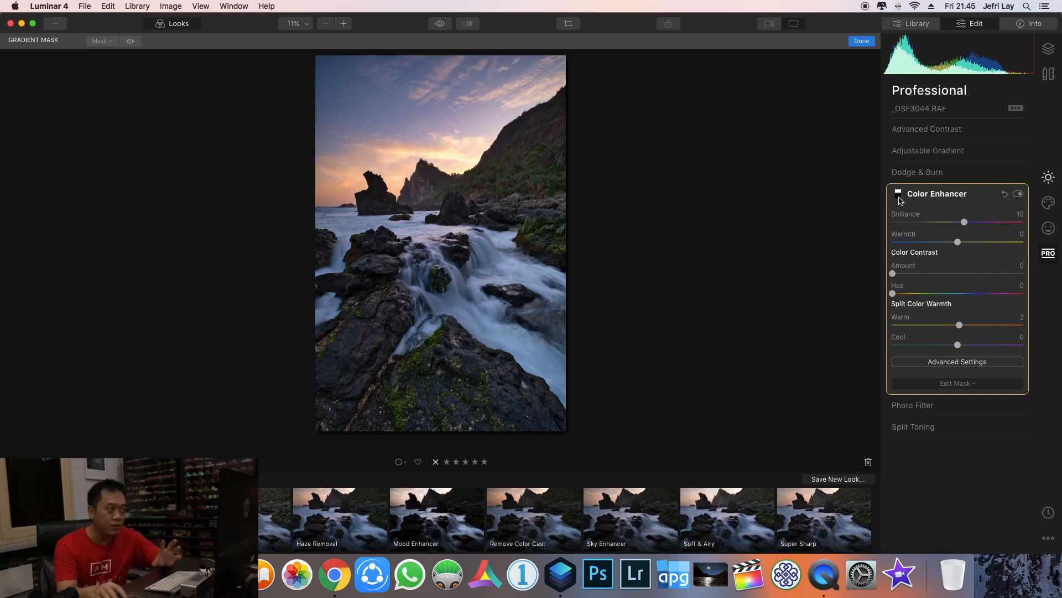
mouse_move(550, 227)
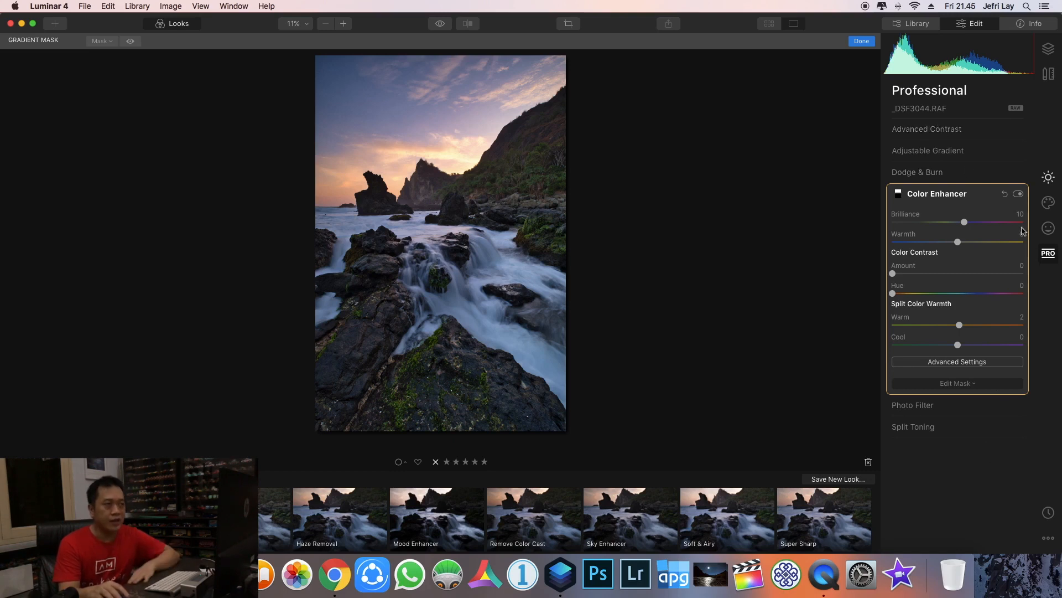
- Add a new adjustment layer above the seascape photo
click(1048, 49)
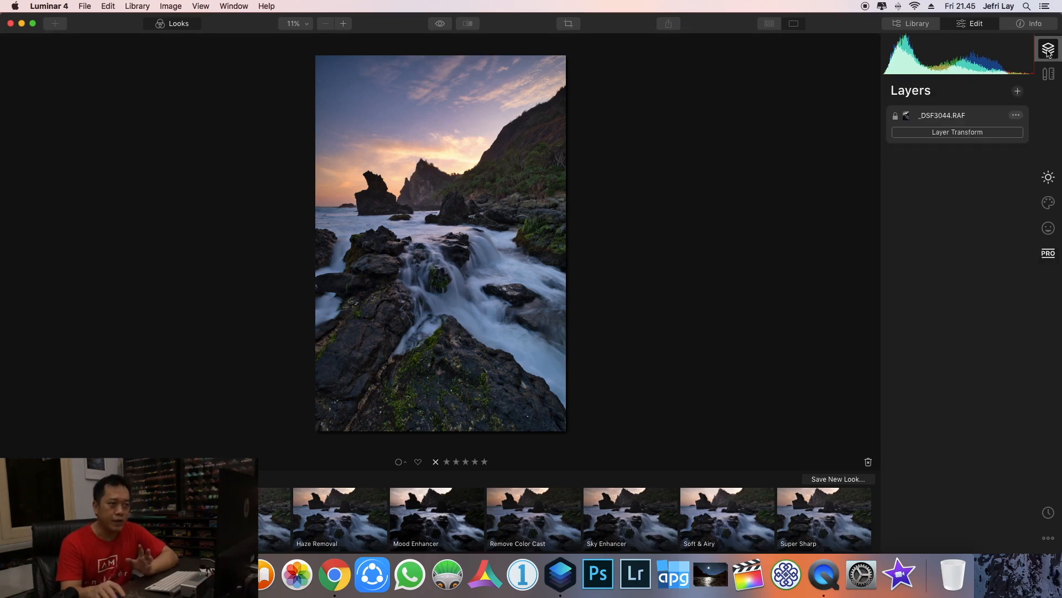
click(1018, 92)
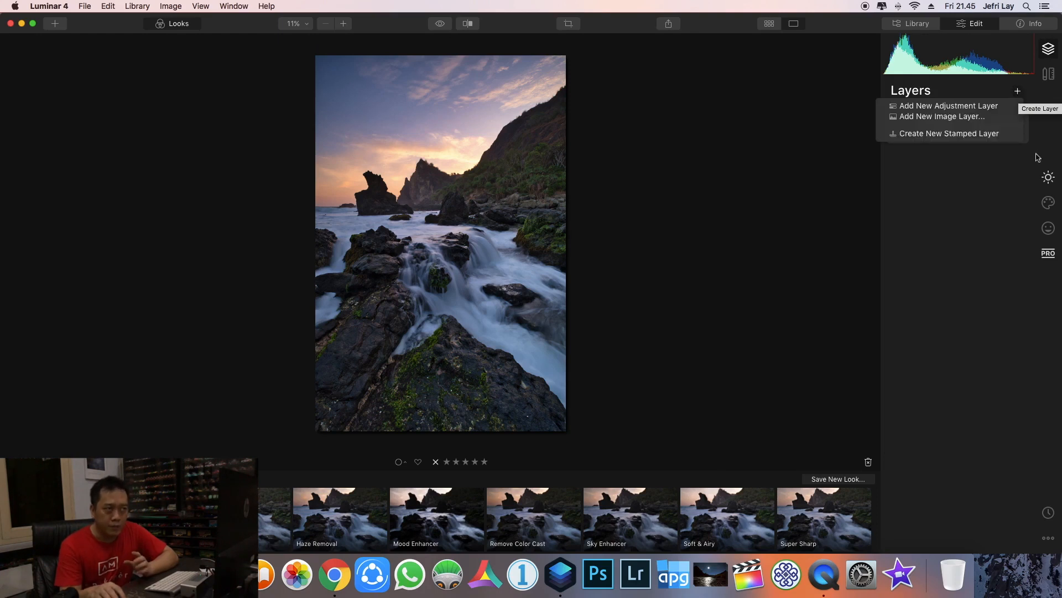
click(979, 103)
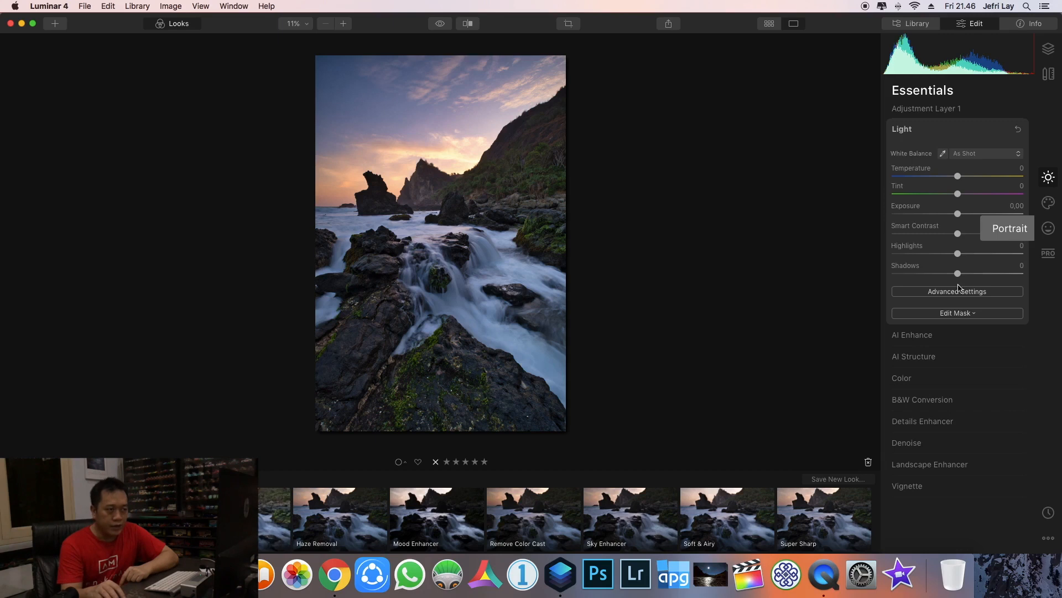
- Set Whites to 15 and Shadows to 7 in the adjustment layer's Light settings, and add one highlight and one shadow point to its tone curve
click(959, 293)
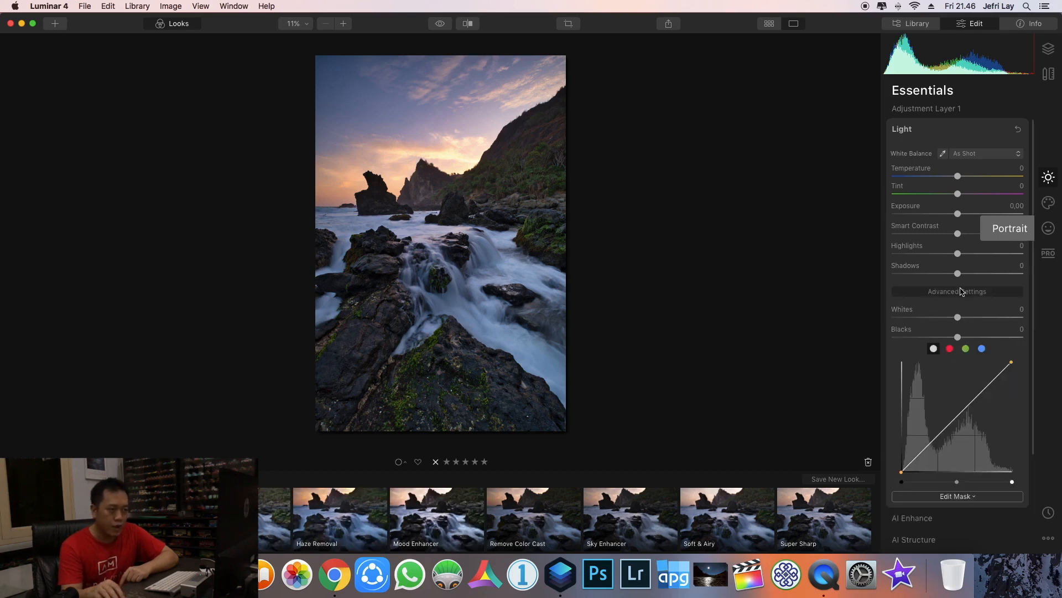
mouse_move(959, 318)
mouse_down()
mouse_move(980, 320)
mouse_move(950, 320)
mouse_move(970, 319)
mouse_up()
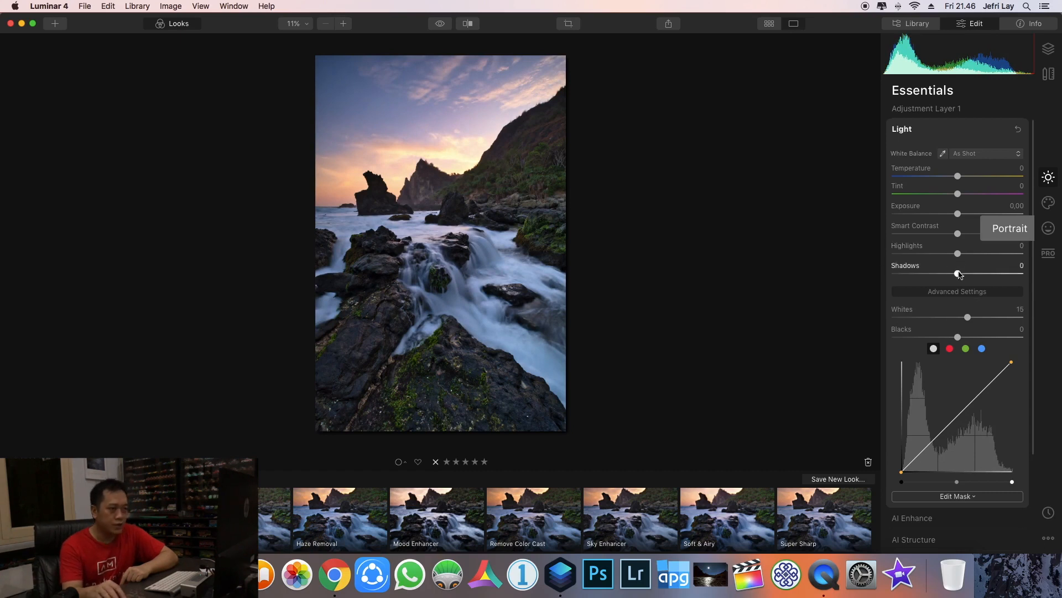
drag(957, 272, 967, 279)
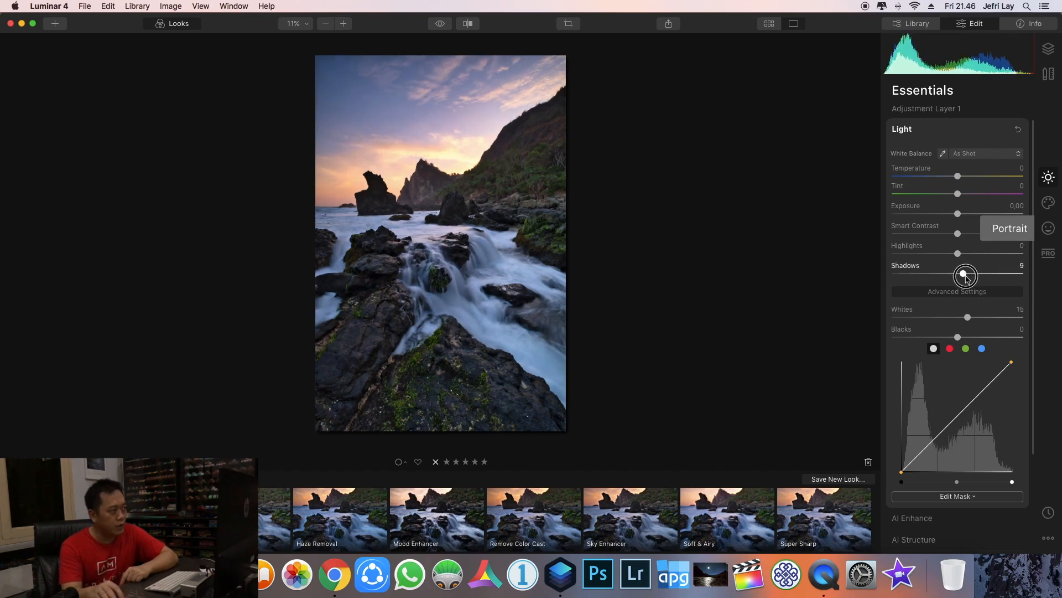
drag(966, 276, 964, 276)
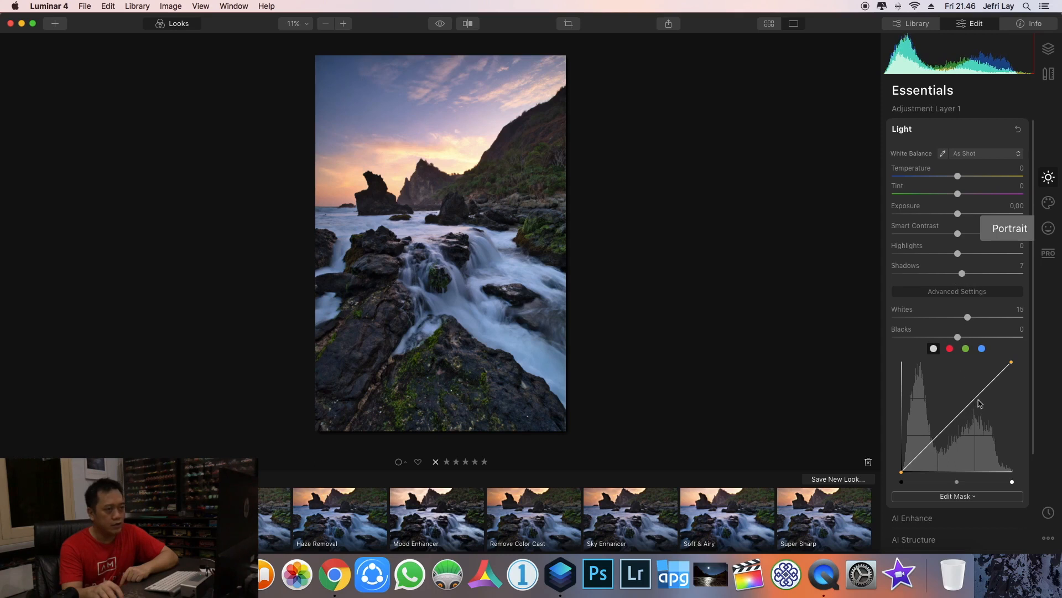
click(983, 388)
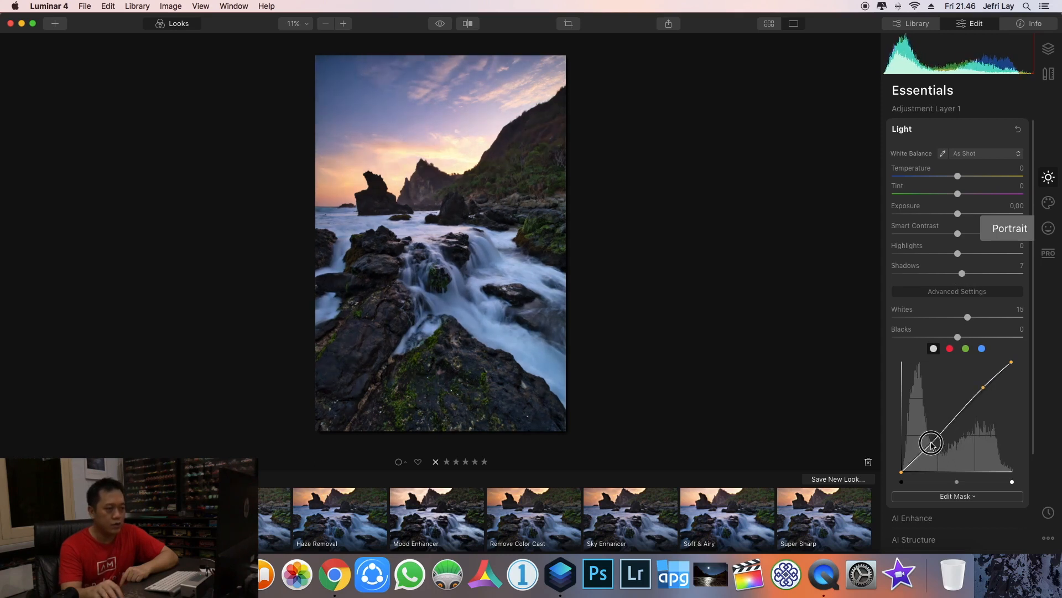
click(932, 443)
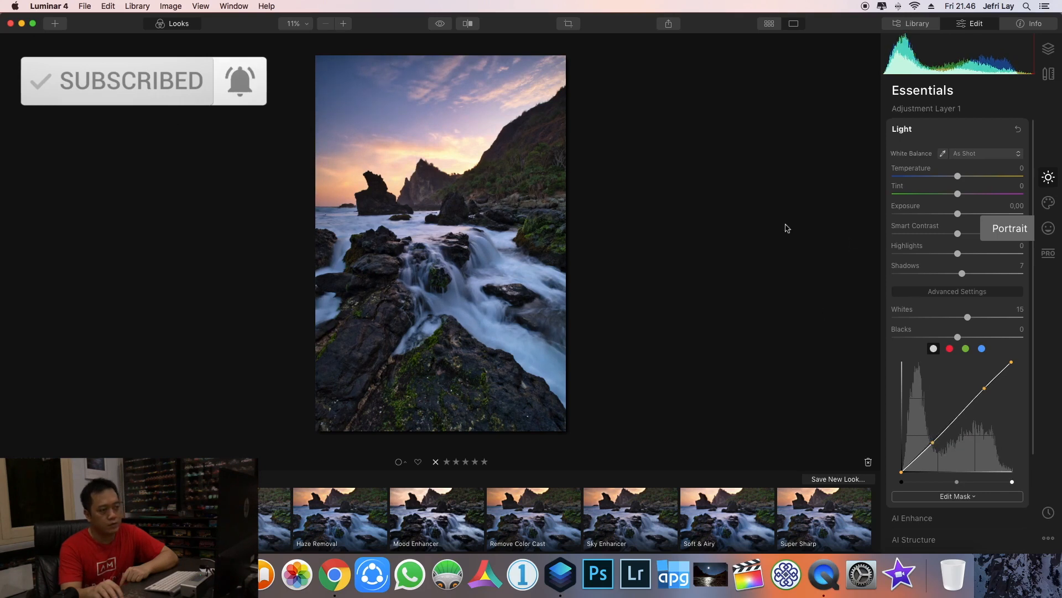
- Set Highlights to -15 and Shadows to 23 in the adjustment layer's Light settings
drag(962, 273, 947, 254)
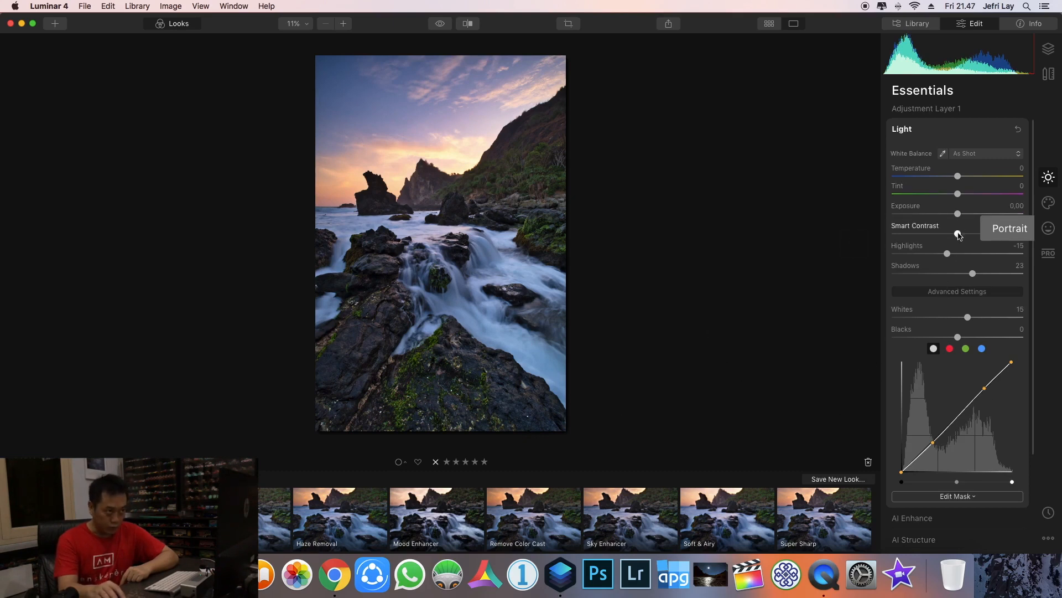
click(957, 214)
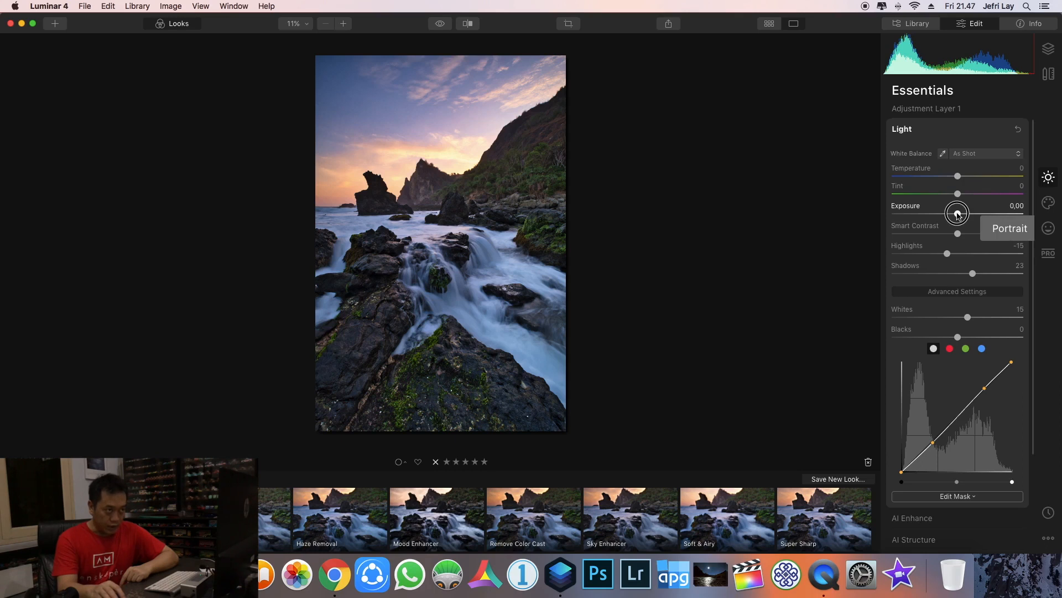
drag(958, 214, 956, 215)
- Lower the adjustment layer's Color Saturation to -8
scroll(962, 375, down, 5)
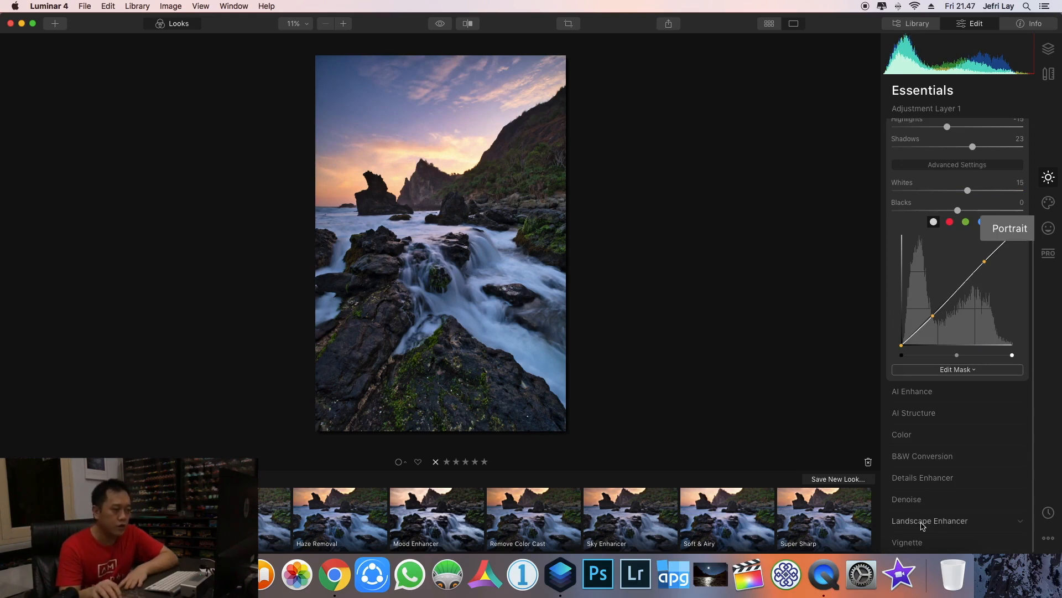
click(928, 434)
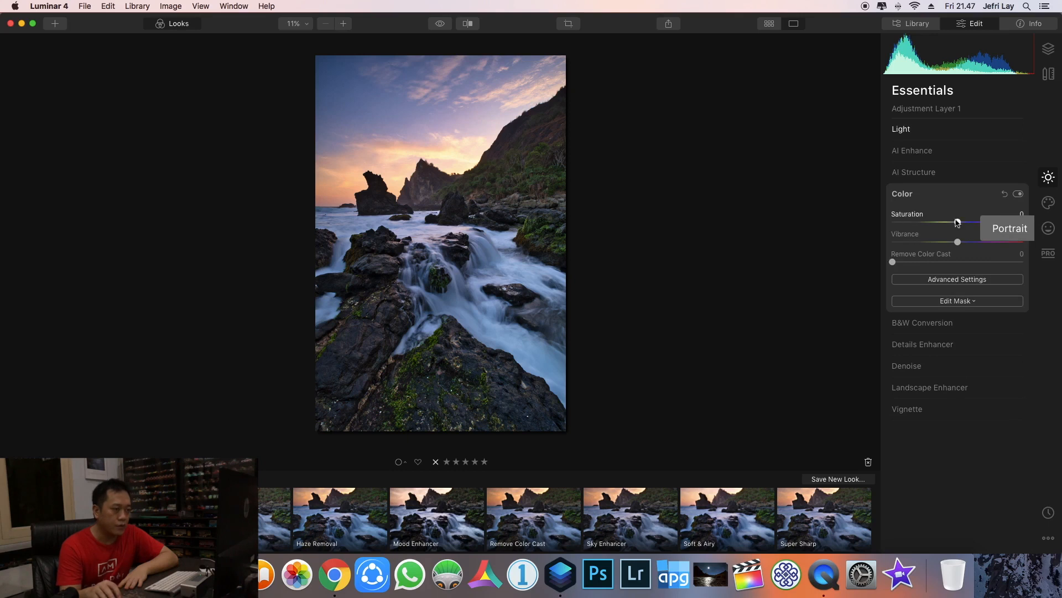
drag(959, 224, 953, 223)
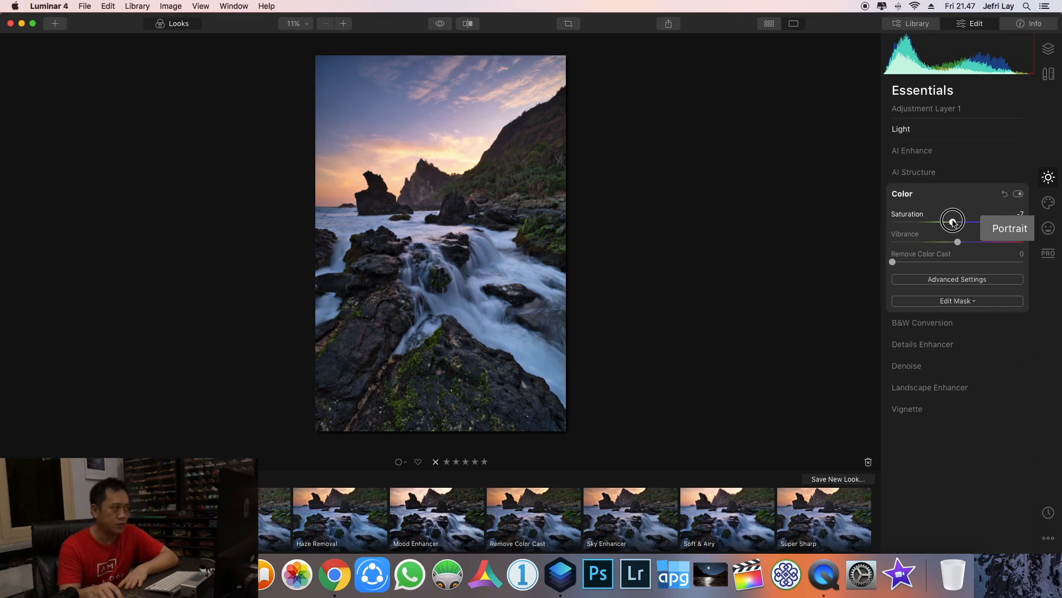
drag(953, 222, 952, 222)
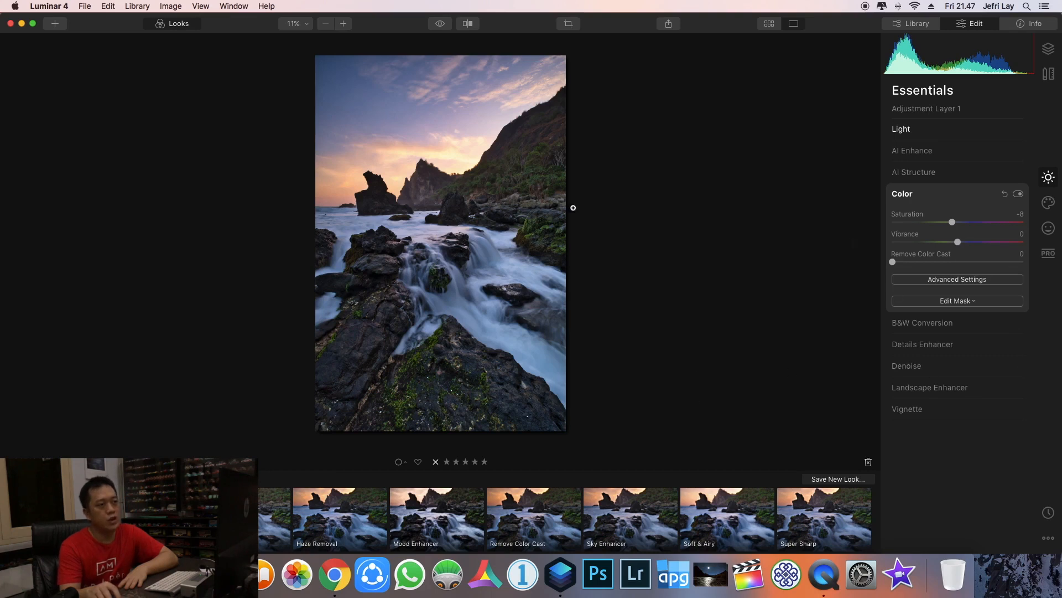
- Compare the edited seascape with its original using the before/after views, and return to the normal view
drag(445, 26, 446, 26)
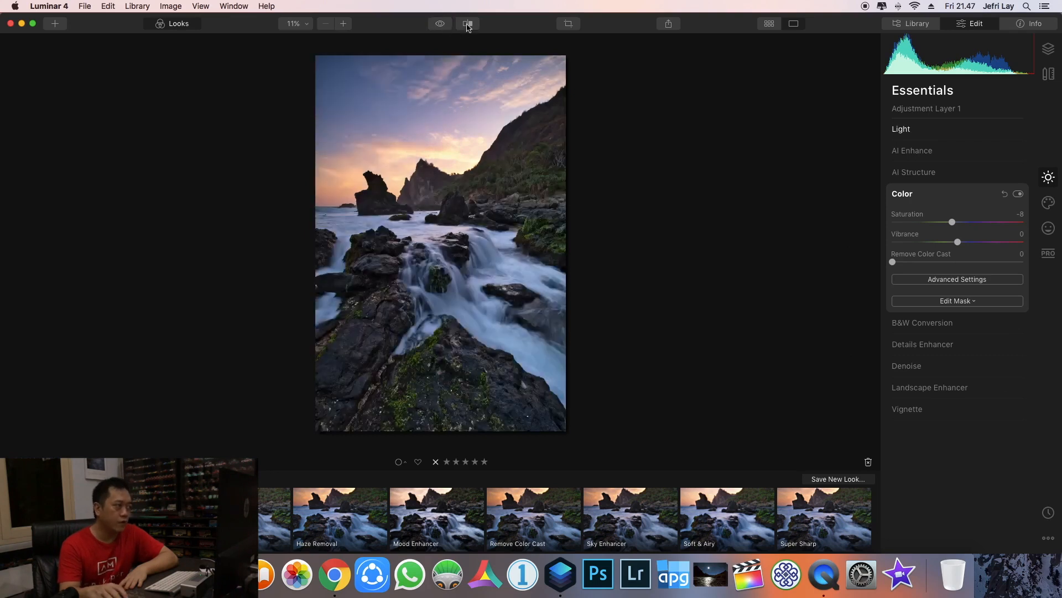
click(468, 25)
drag(445, 204, 326, 236)
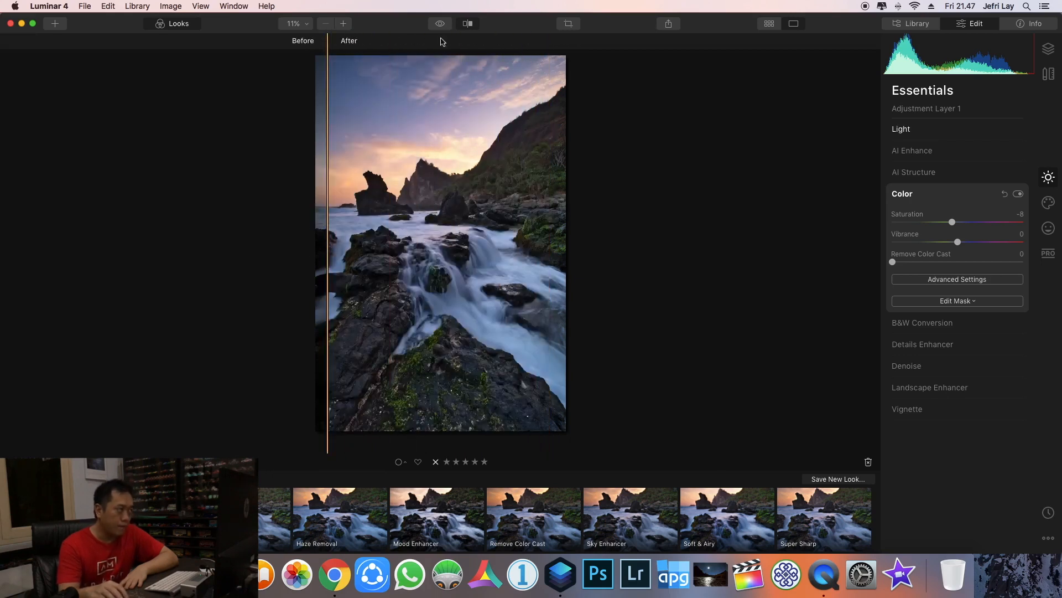
click(458, 23)
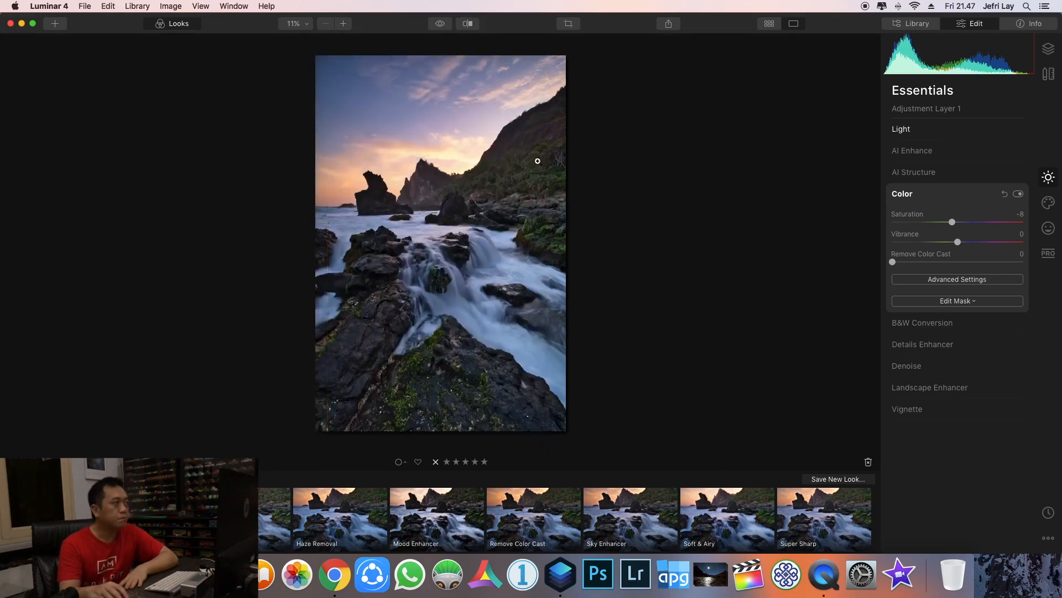
- Return to the Luminar Test album and open the photo of the large sea rock for editing
click(531, 254)
double_click(531, 255)
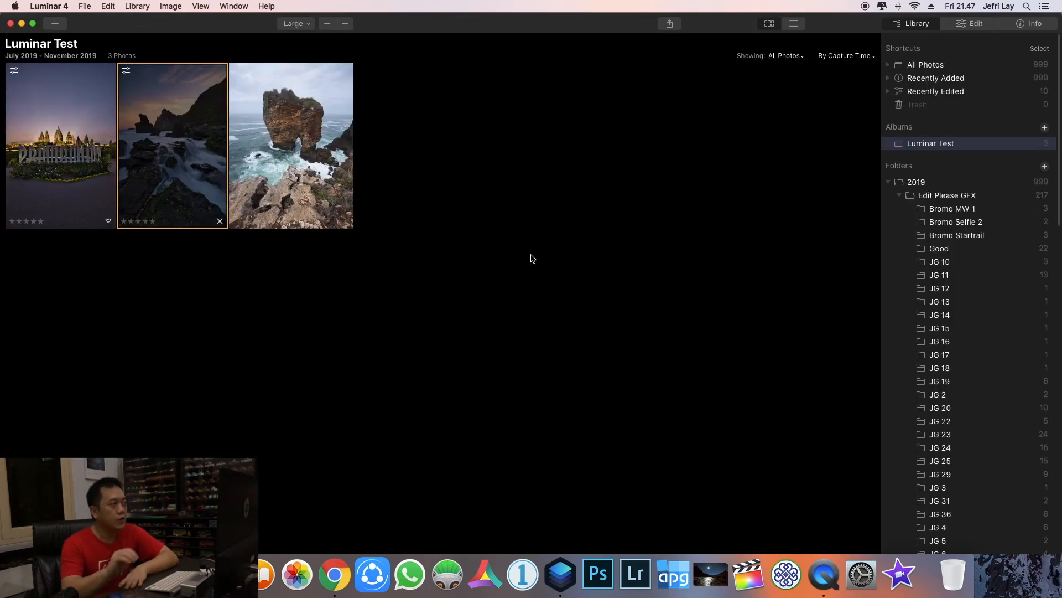
click(292, 170)
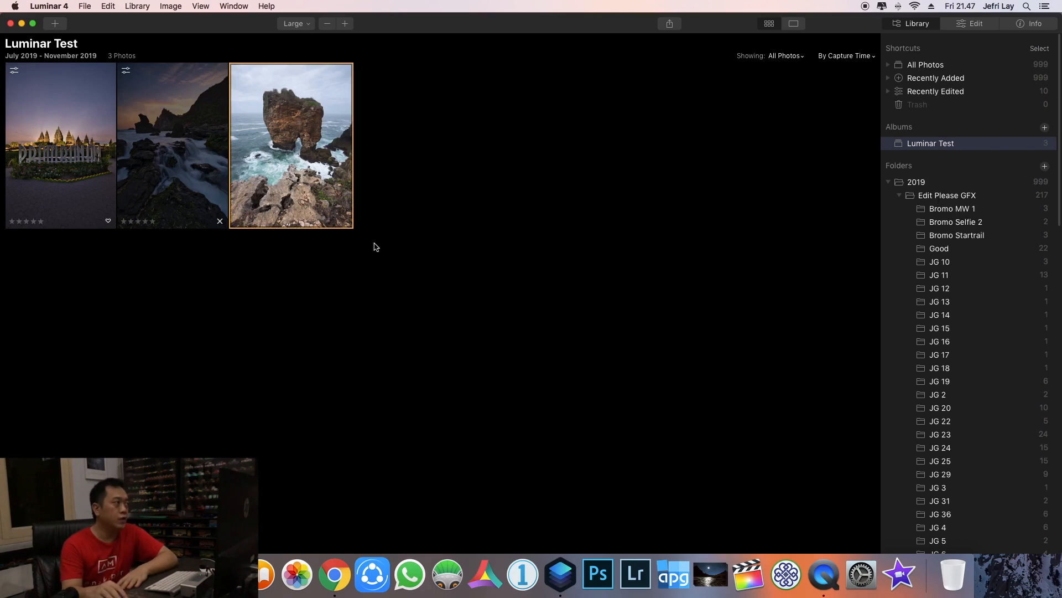
double_click(324, 179)
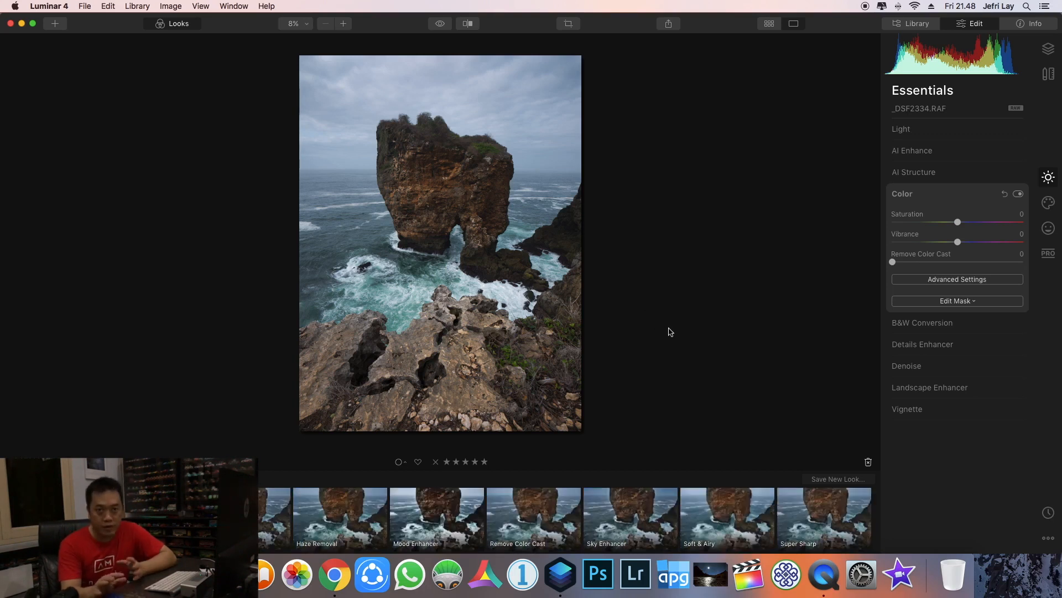
click(795, 260)
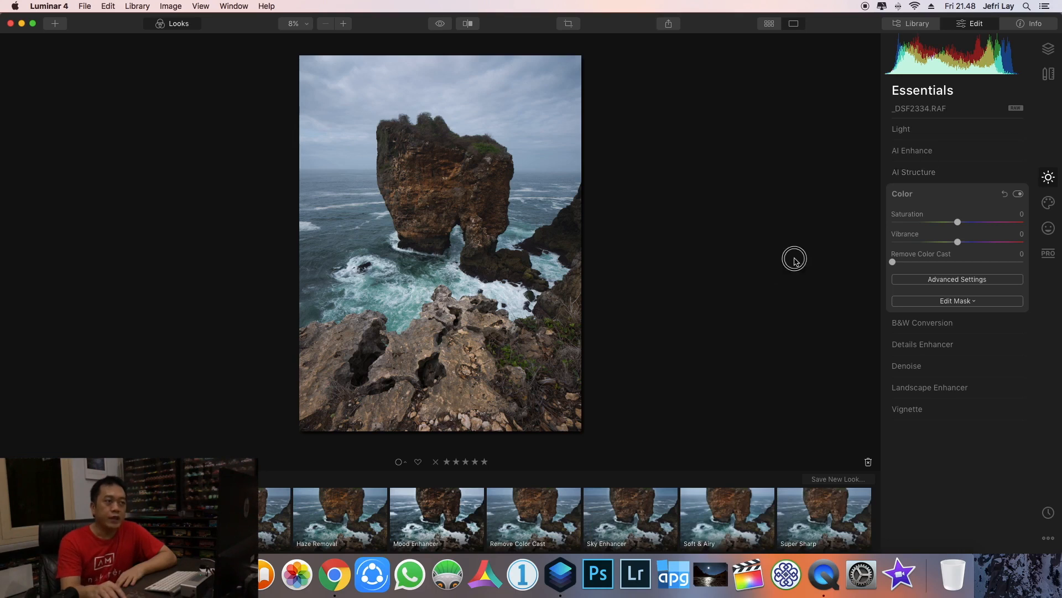
- Replace the sea rock photo's sky with Dramatic Sky 3 using AI Sky Replacement
click(1049, 203)
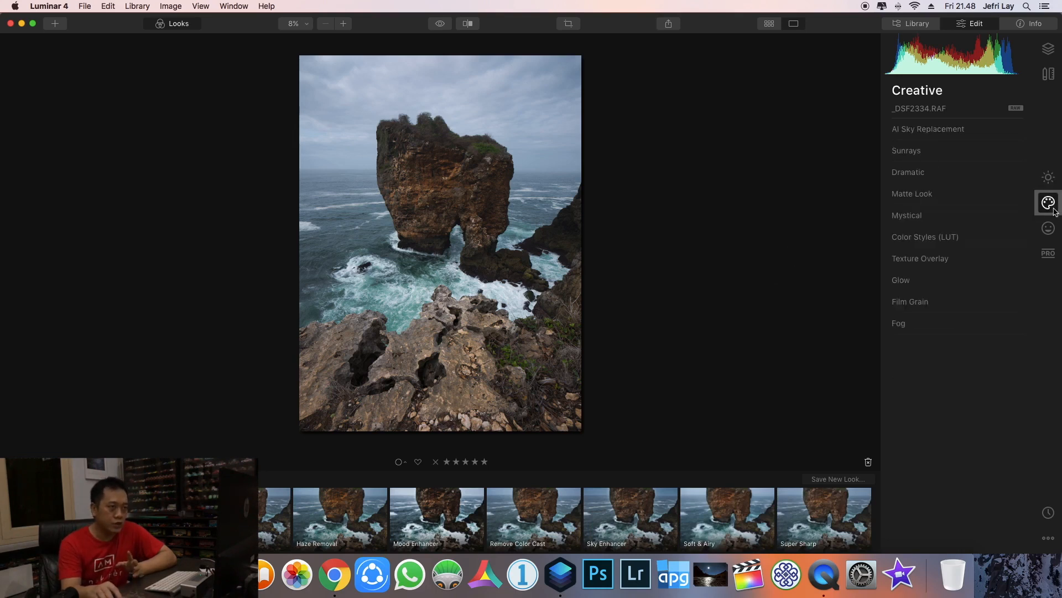
click(925, 127)
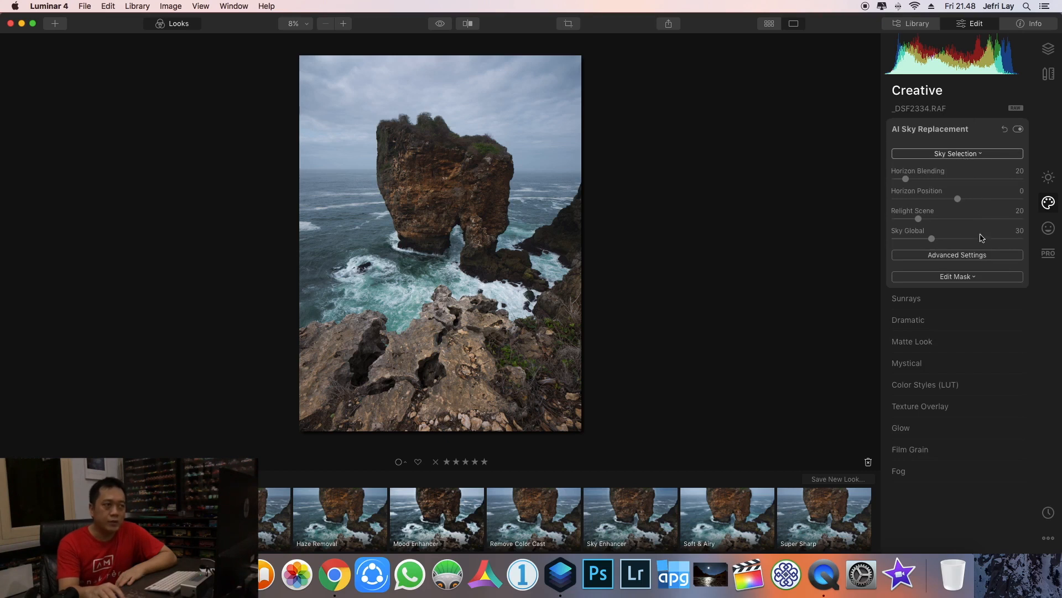
click(957, 153)
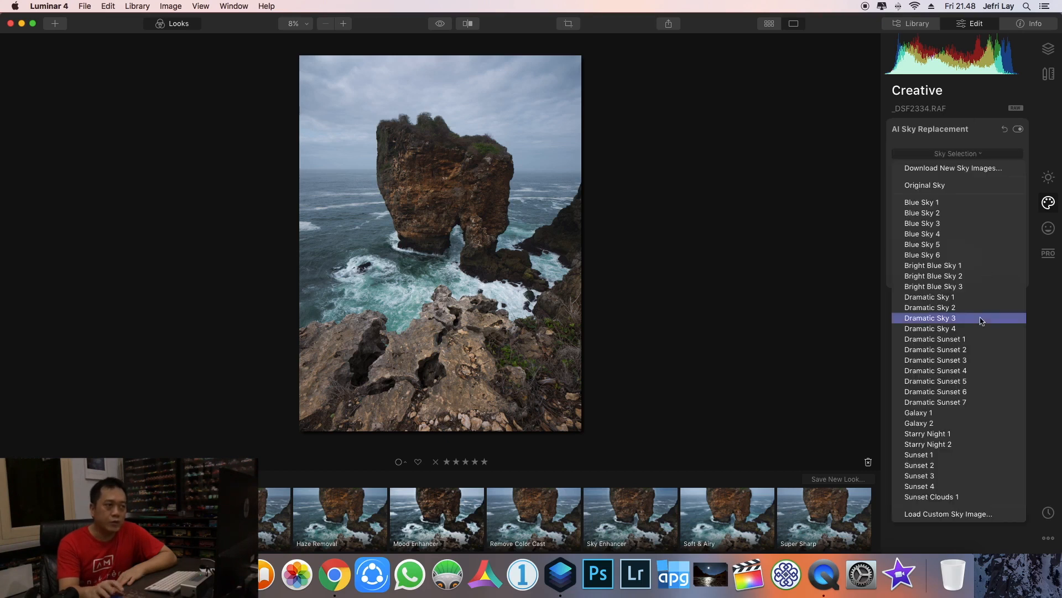
click(951, 319)
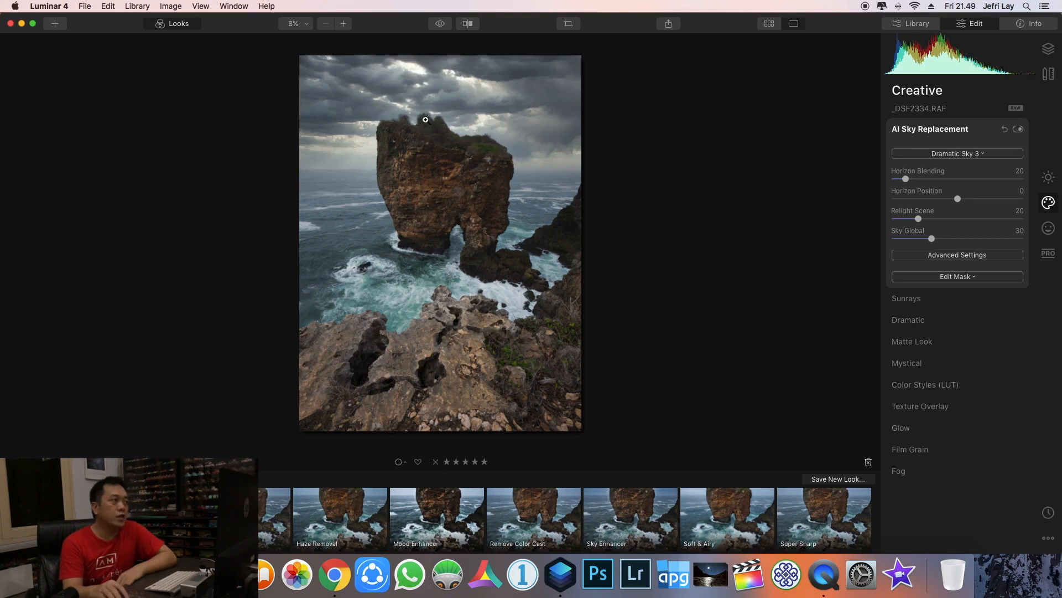
- Examine up close how the replaced sky blends around the vegetation and edges on top of the rock
scroll(425, 120, up, 1)
scroll(425, 120, up, 1)
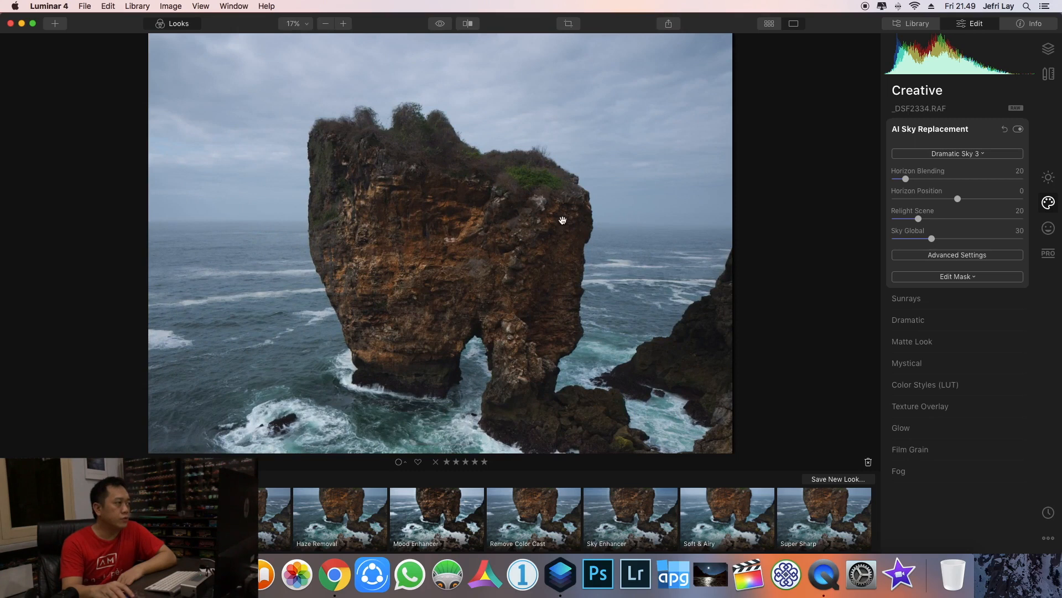
scroll(442, 127, up, 1)
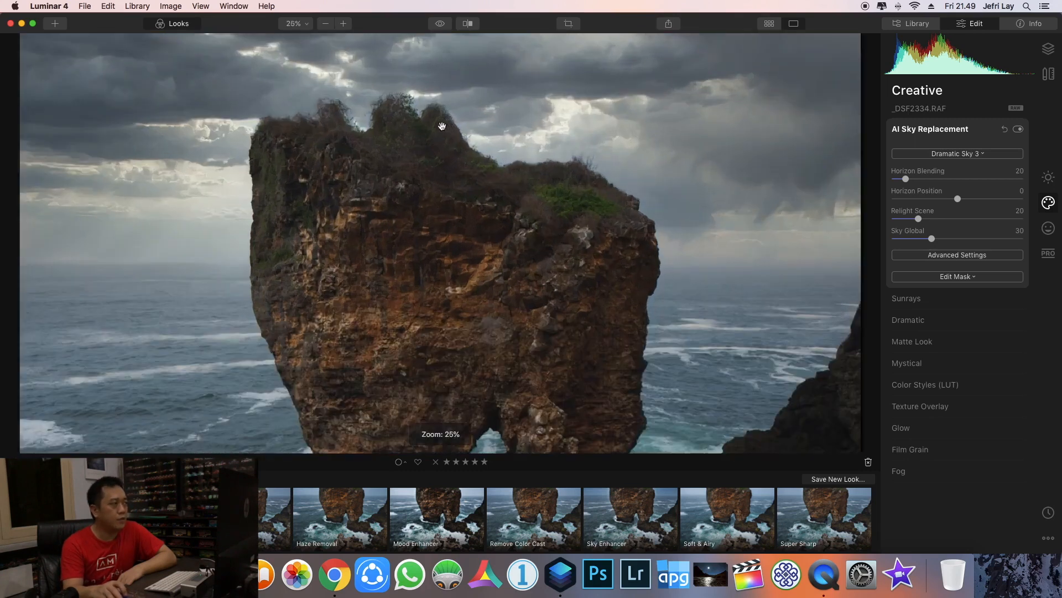
scroll(344, 119, up, 1)
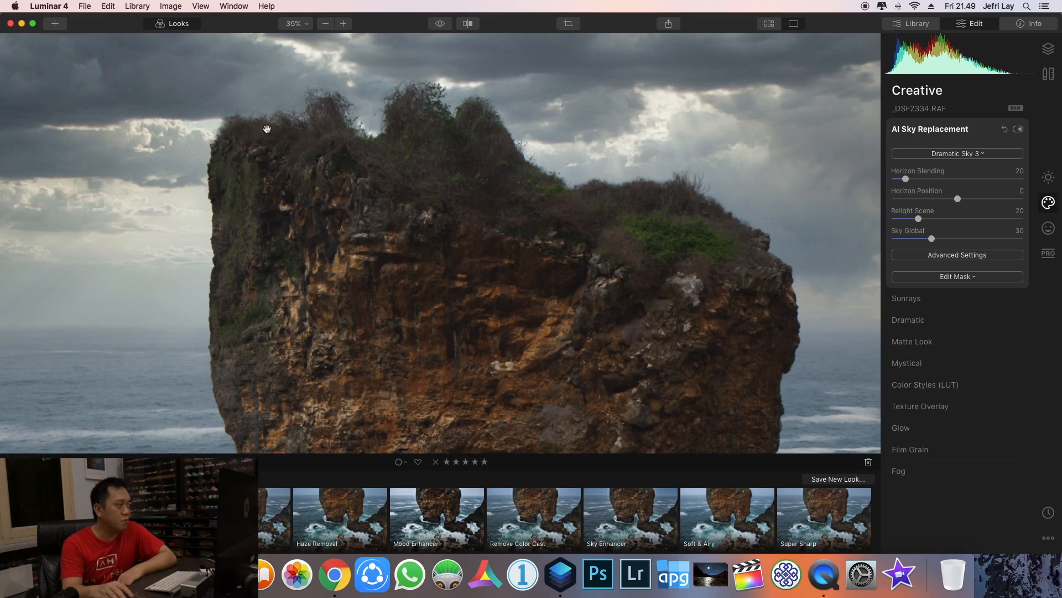
scroll(647, 195, up, 1)
scroll(637, 184, up, 2)
scroll(621, 204, down, 1)
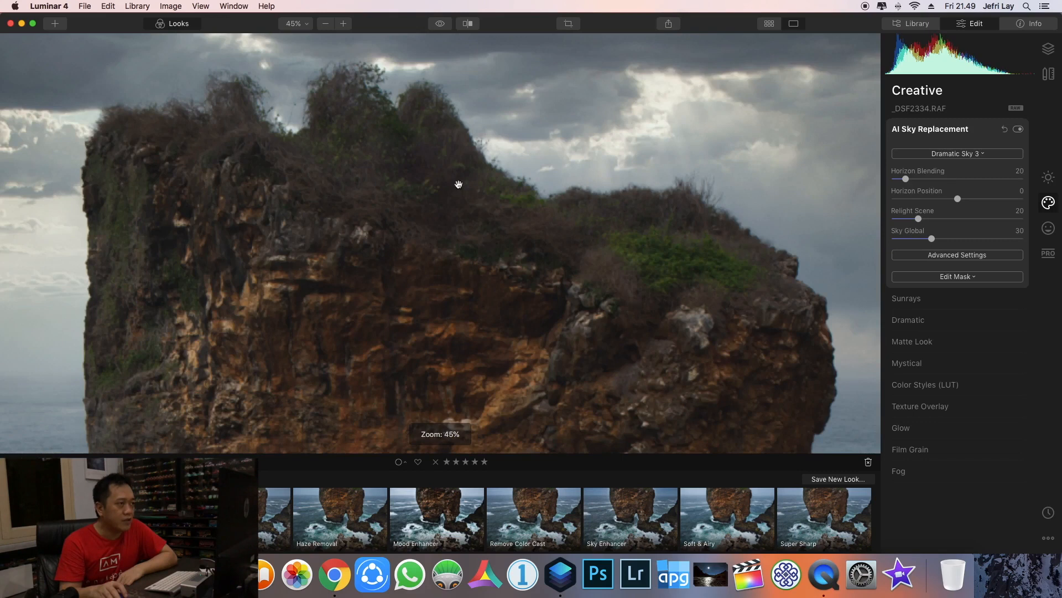
drag(459, 185, 477, 231)
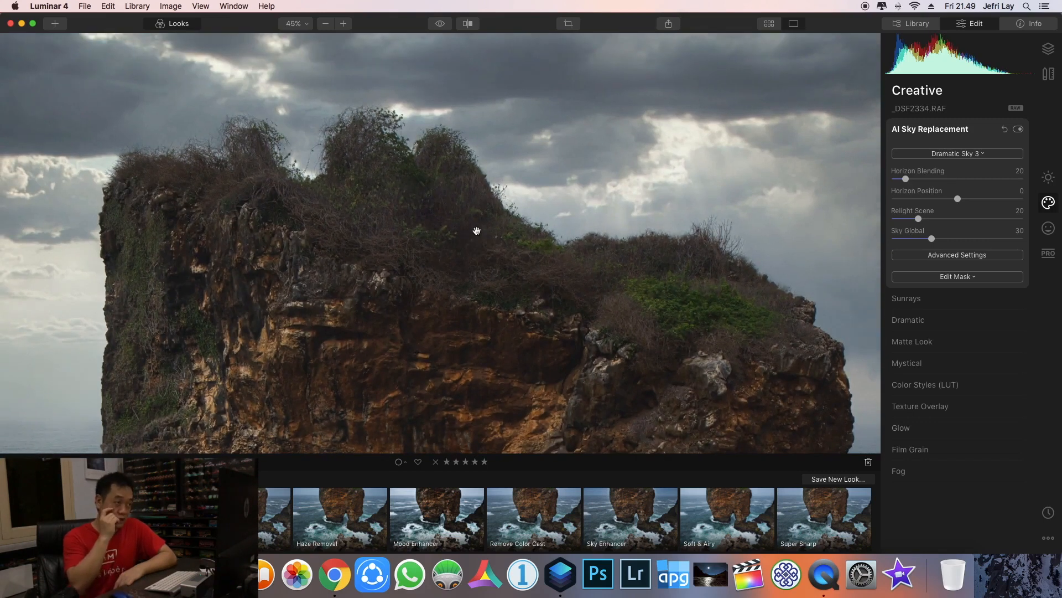
key(cmd+0)
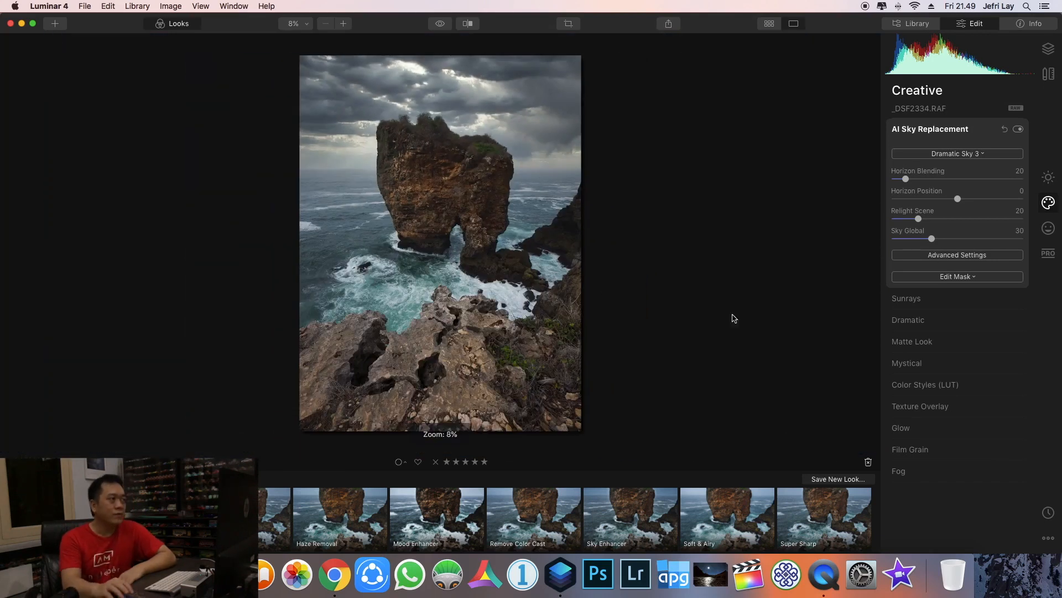
- Reveal the advanced settings of AI Sky Replacement and try Flip Sky on the new sky, restoring its original orientation
click(971, 255)
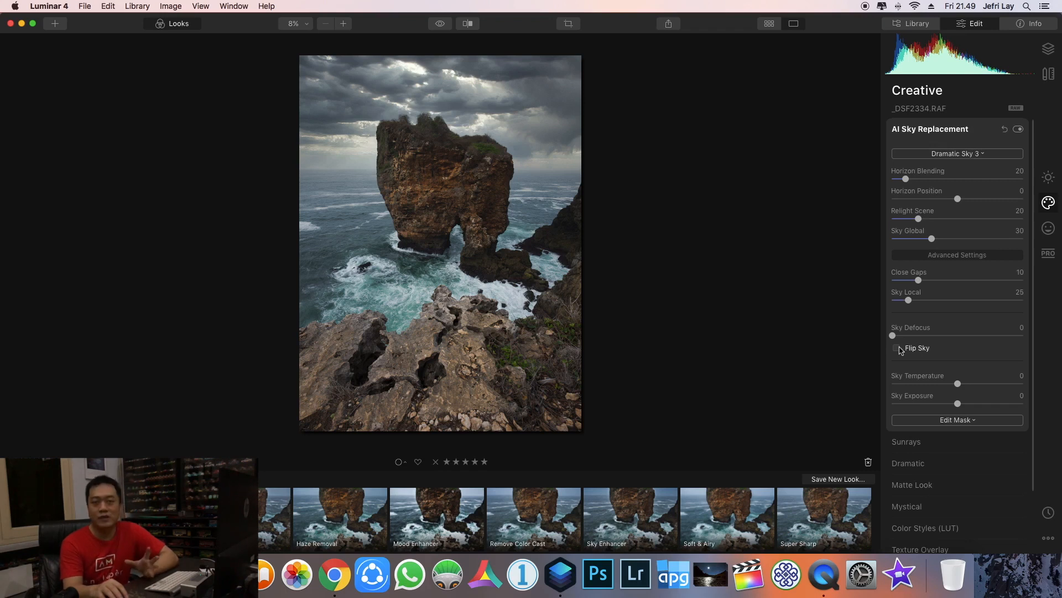
click(896, 348)
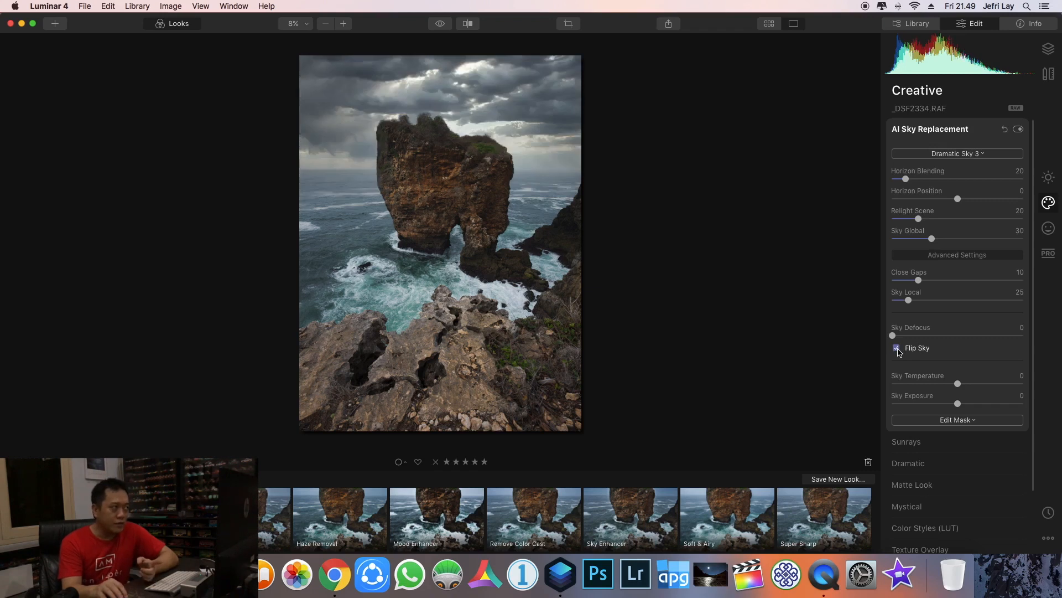
click(897, 349)
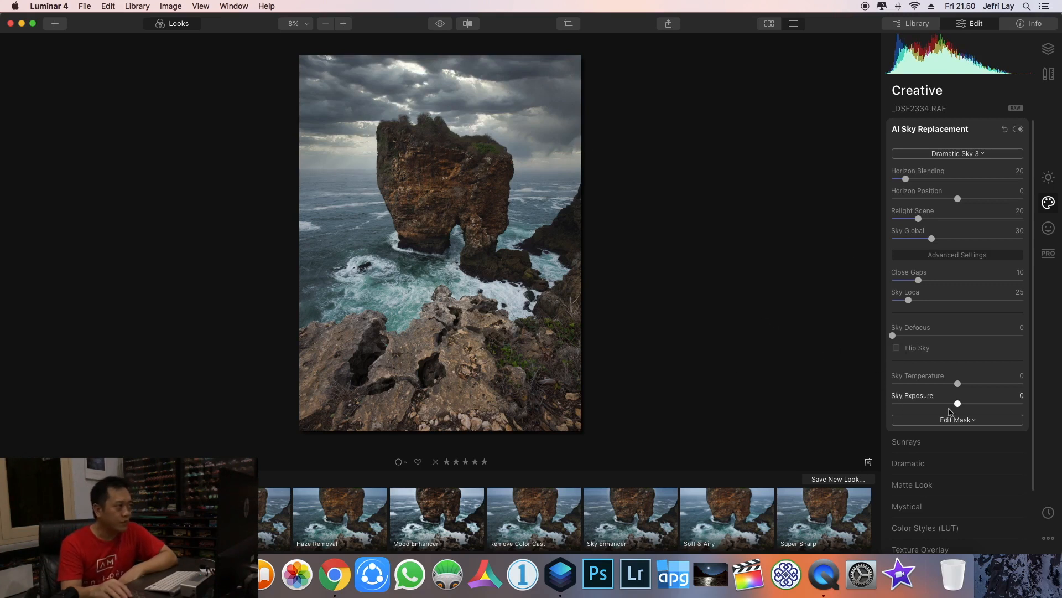
- Set Sky Temperature to -9 and Relight Scene to 27 in AI Sky Replacement
click(959, 383)
mouse_move(959, 383)
mouse_down()
mouse_move(913, 384)
mouse_move(985, 381)
mouse_move(925, 390)
mouse_move(975, 388)
mouse_move(953, 393)
mouse_up()
mouse_move(919, 219)
mouse_down()
mouse_move(965, 221)
mouse_move(920, 218)
mouse_move(956, 219)
mouse_move(922, 219)
mouse_move(961, 228)
mouse_move(920, 219)
mouse_move(957, 230)
mouse_move(919, 219)
mouse_move(931, 228)
mouse_up()
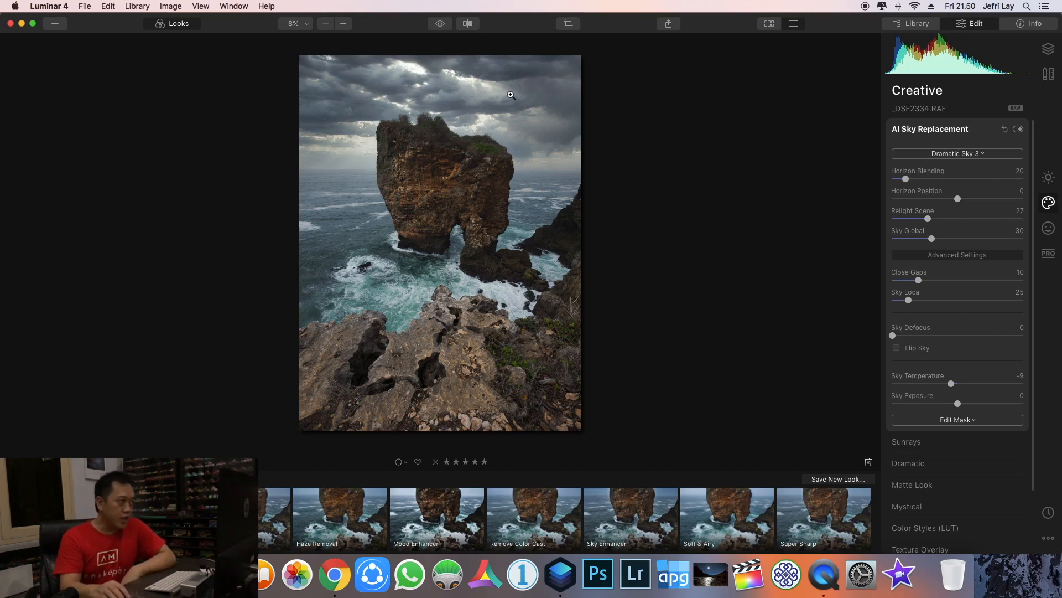
- Compare the sea rock photo before and after the sky replacement by sweeping the split view across it, and close the comparison
scroll(930, 366, down, 2)
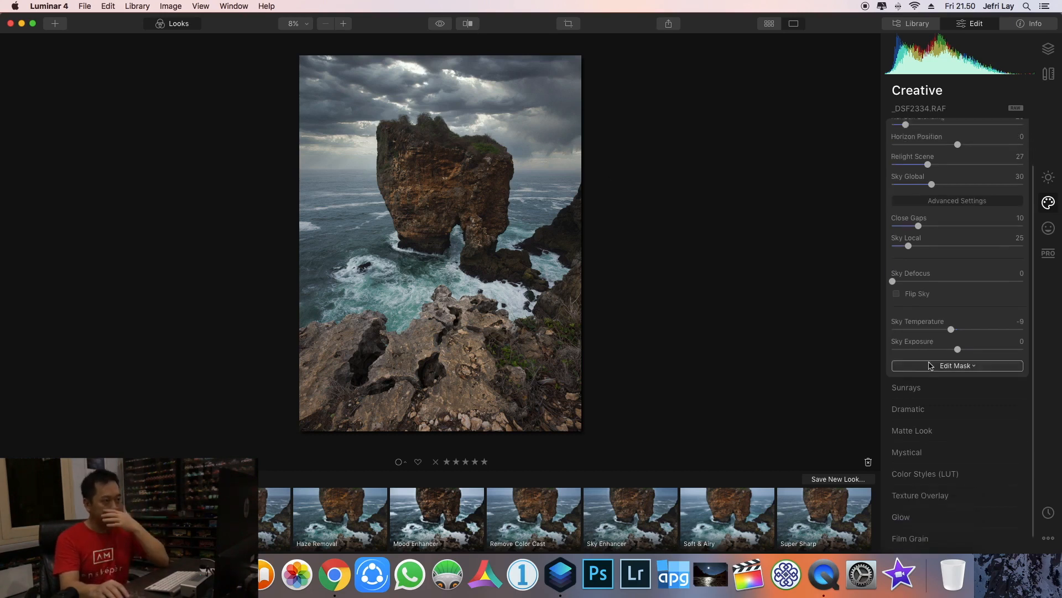
click(492, 315)
click(493, 315)
click(468, 27)
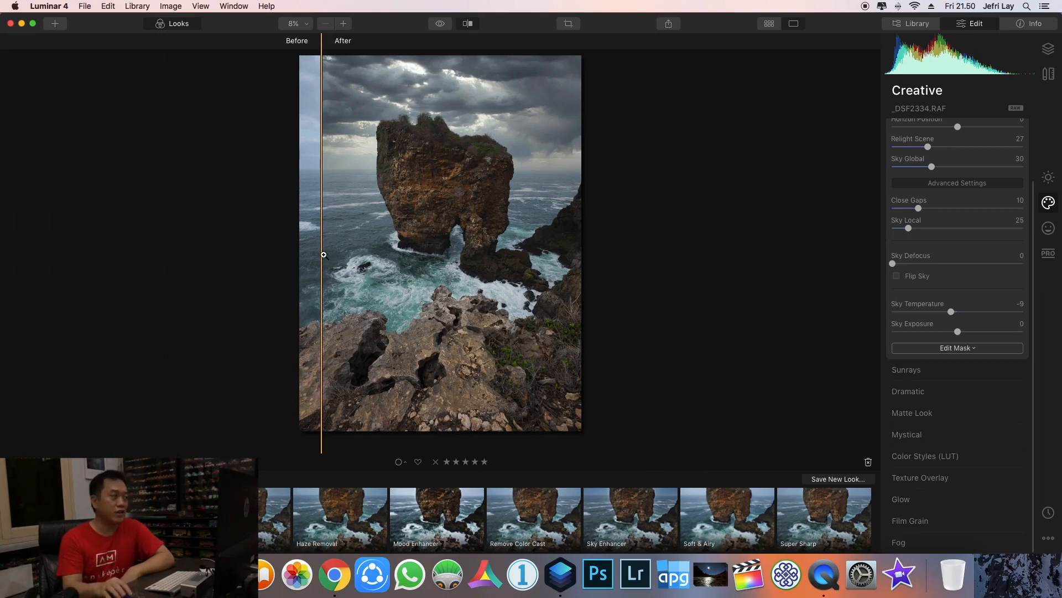
drag(322, 254, 446, 278)
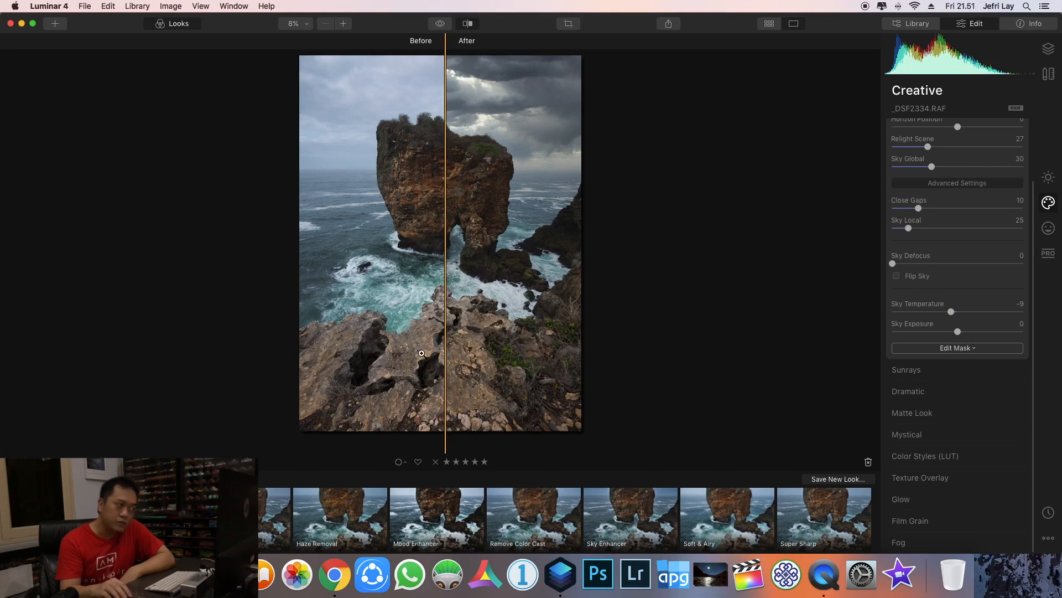
drag(448, 313, 371, 317)
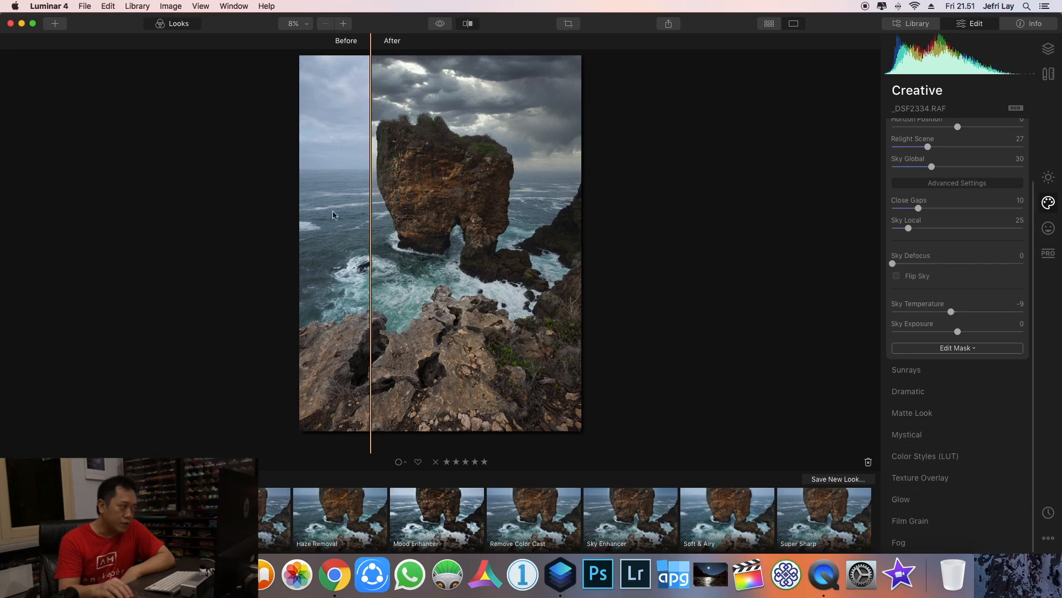
mouse_move(370, 213)
mouse_down()
mouse_move(339, 207)
mouse_move(357, 221)
mouse_up()
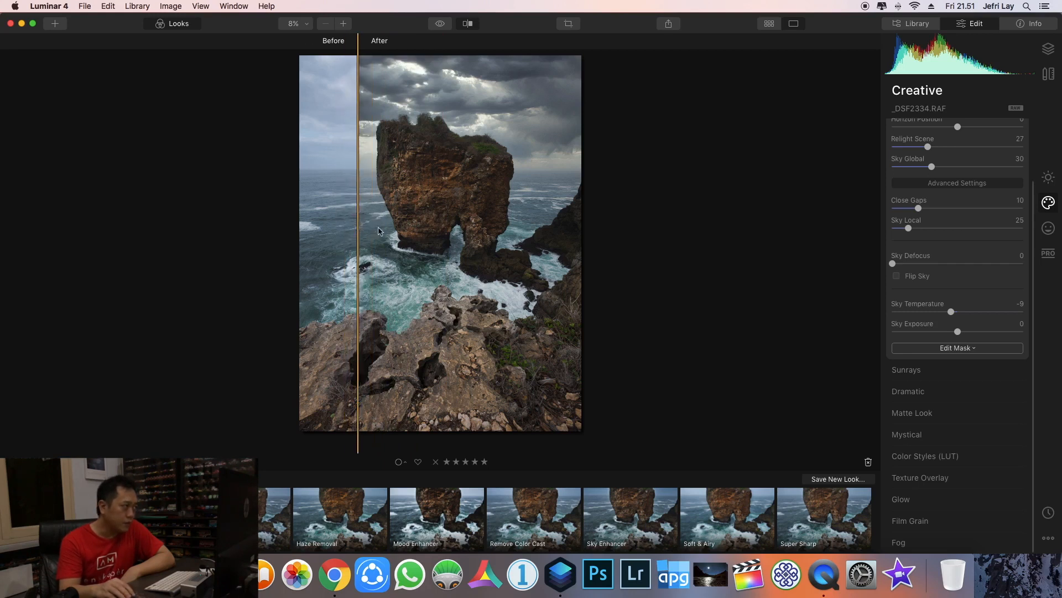
drag(358, 274, 313, 275)
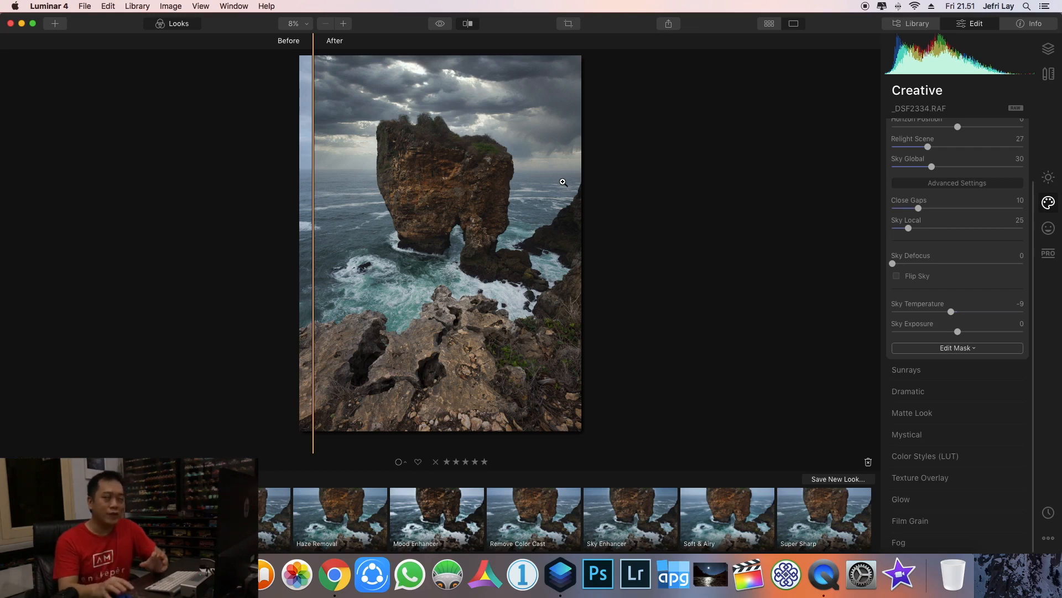
drag(312, 257, 465, 272)
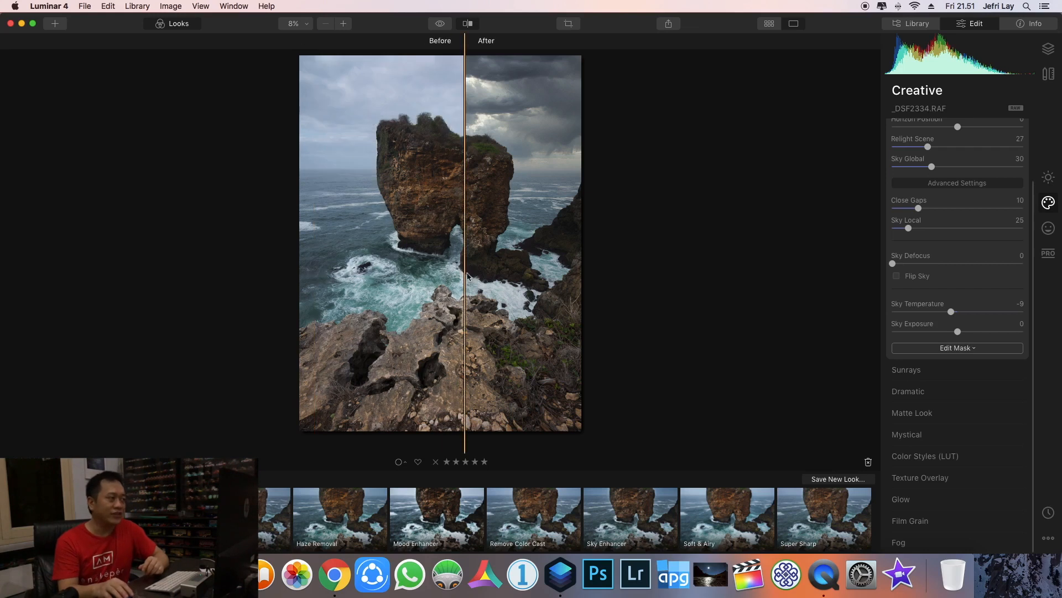
click(441, 25)
click(468, 24)
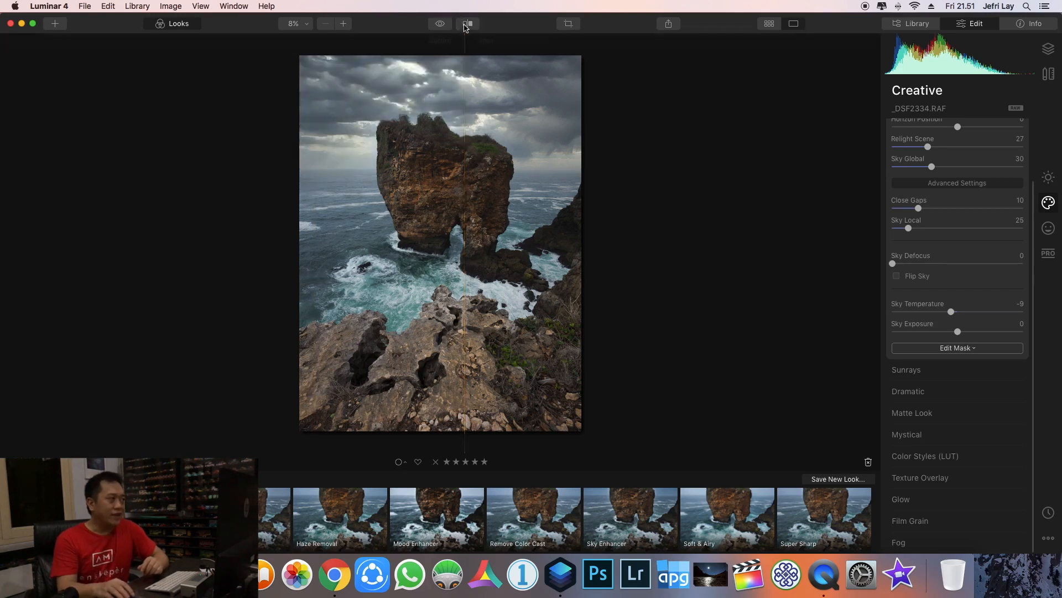
- Preview the original sea rock photo against the edited version with the new sky
click(438, 25)
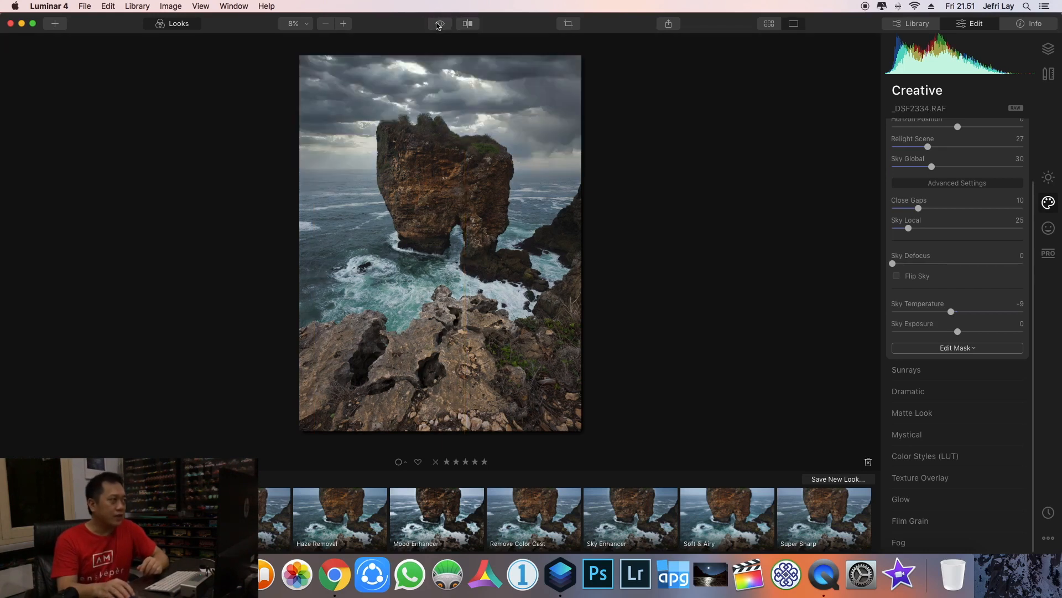
click(438, 25)
click(437, 26)
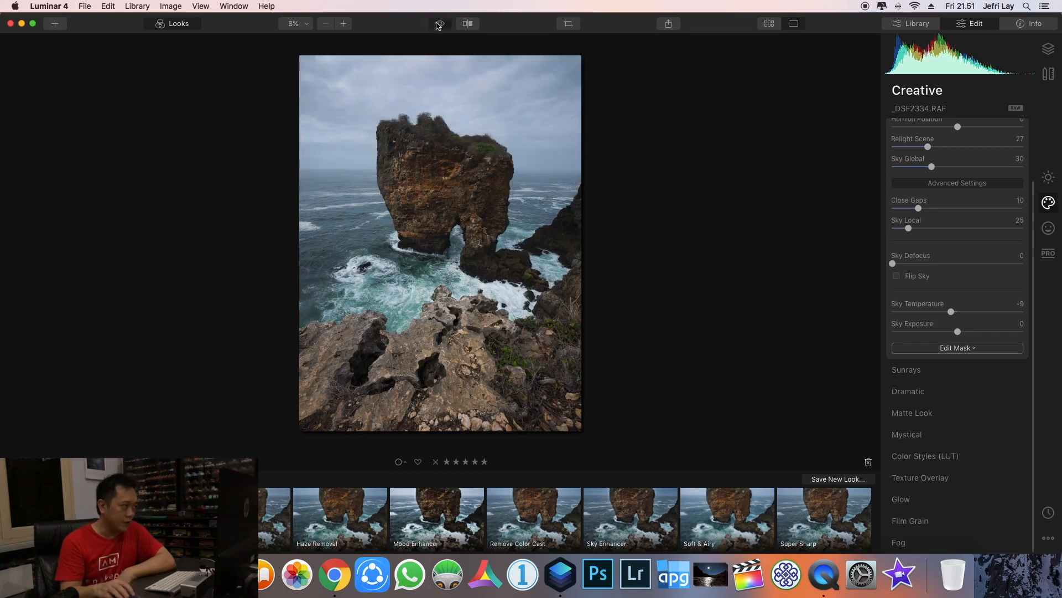
- Set the AI Structure Amount to 10 while viewing the rock's texture up close
click(423, 183)
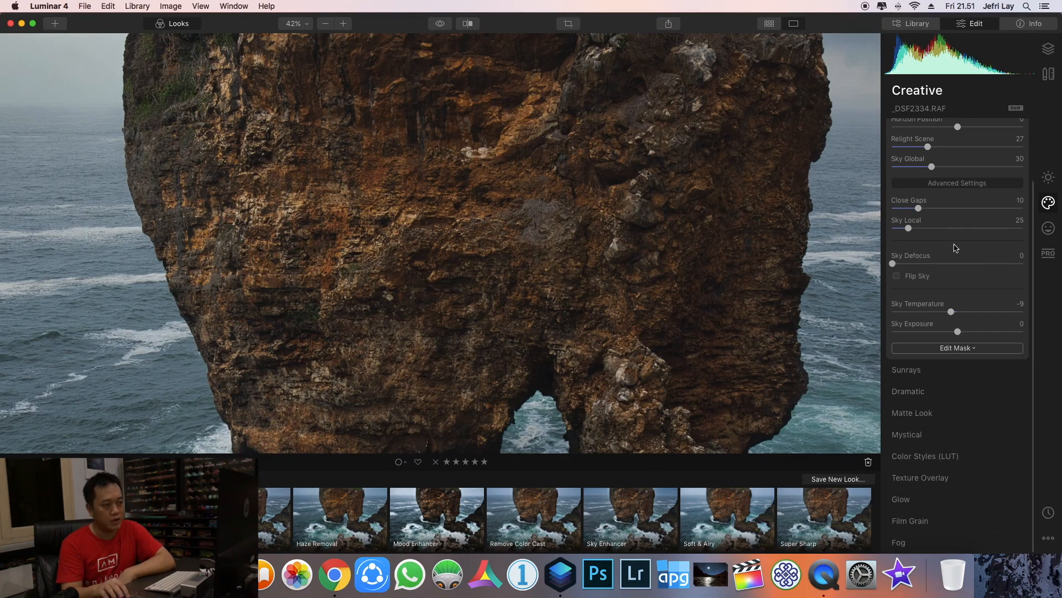
click(1049, 179)
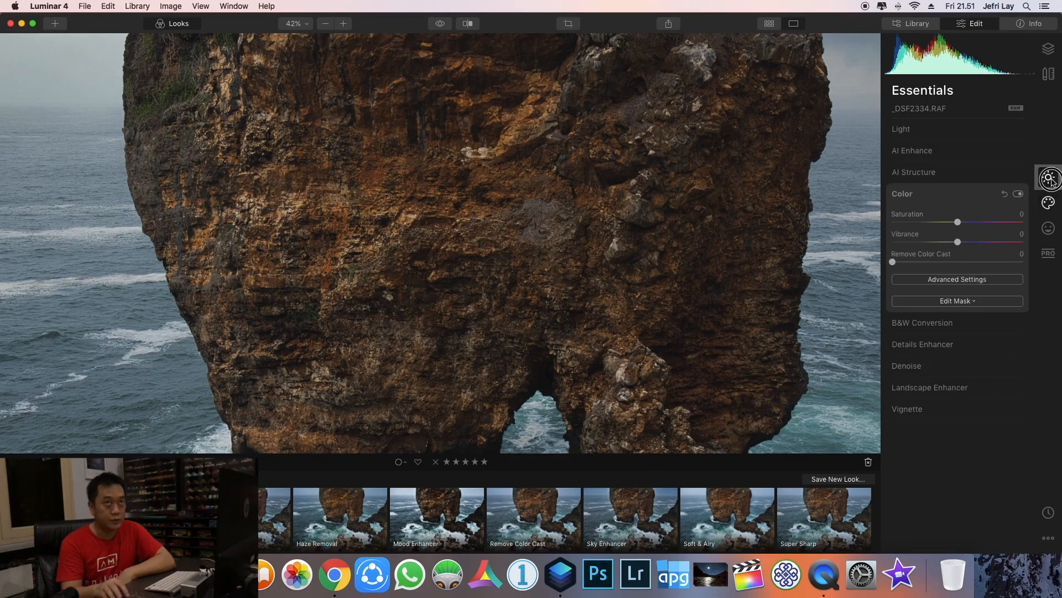
click(929, 173)
click(960, 204)
drag(960, 203, 965, 202)
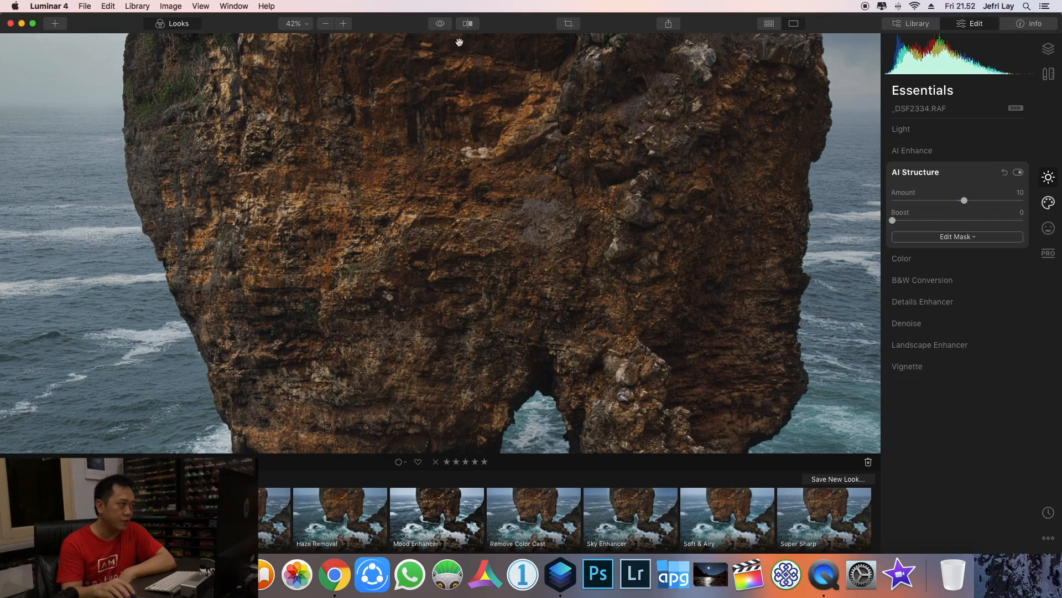
- Compare the rock's texture before and after by moving the split line across it, and close the comparison
click(467, 25)
drag(465, 166, 537, 169)
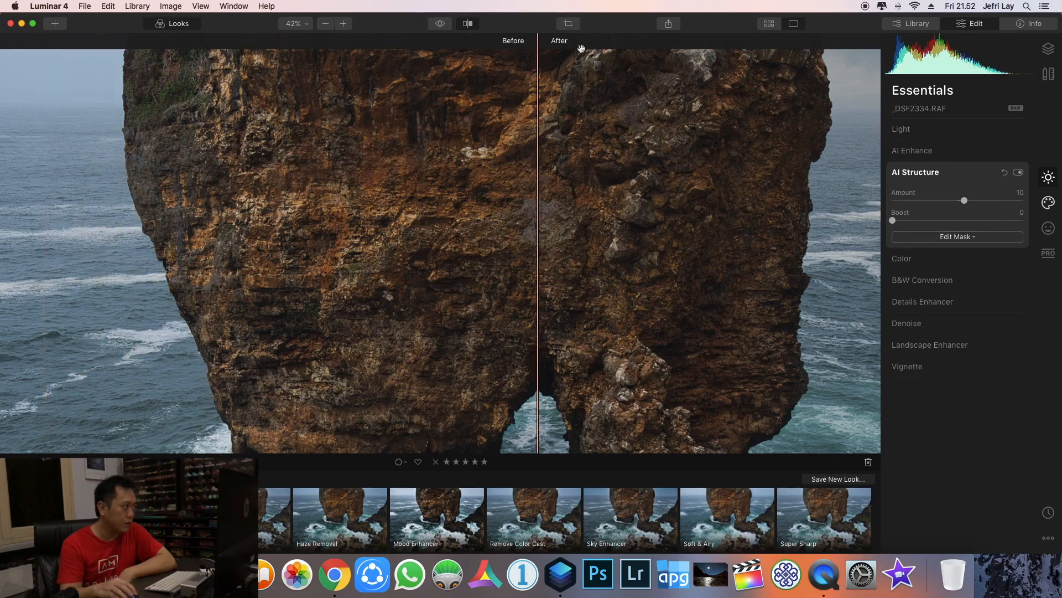
click(467, 23)
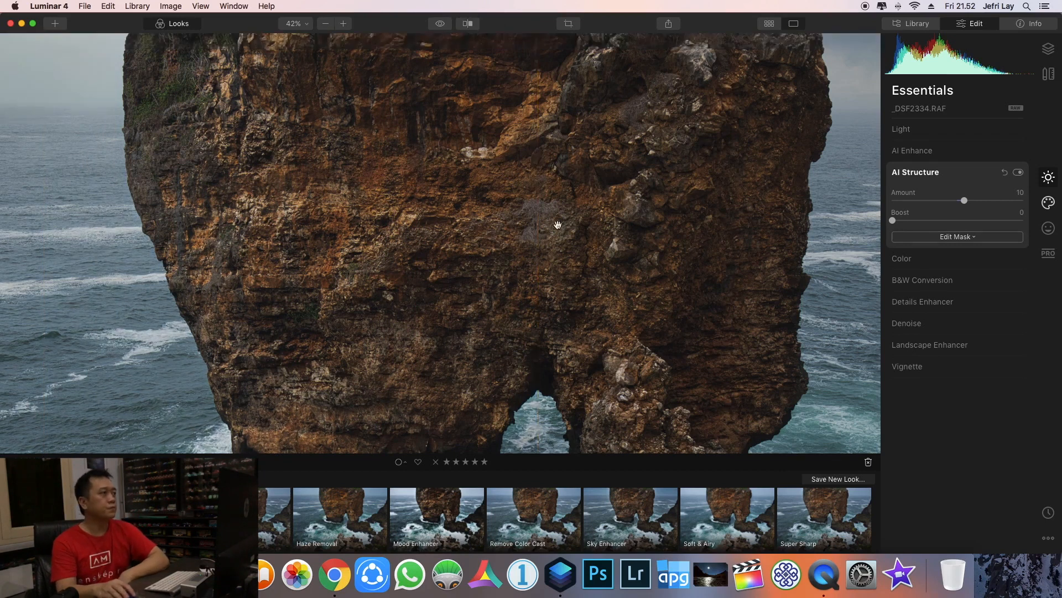
- Set the Color Vibrance of the sea rock photo to 10 with the whole image in view
key(super+0)
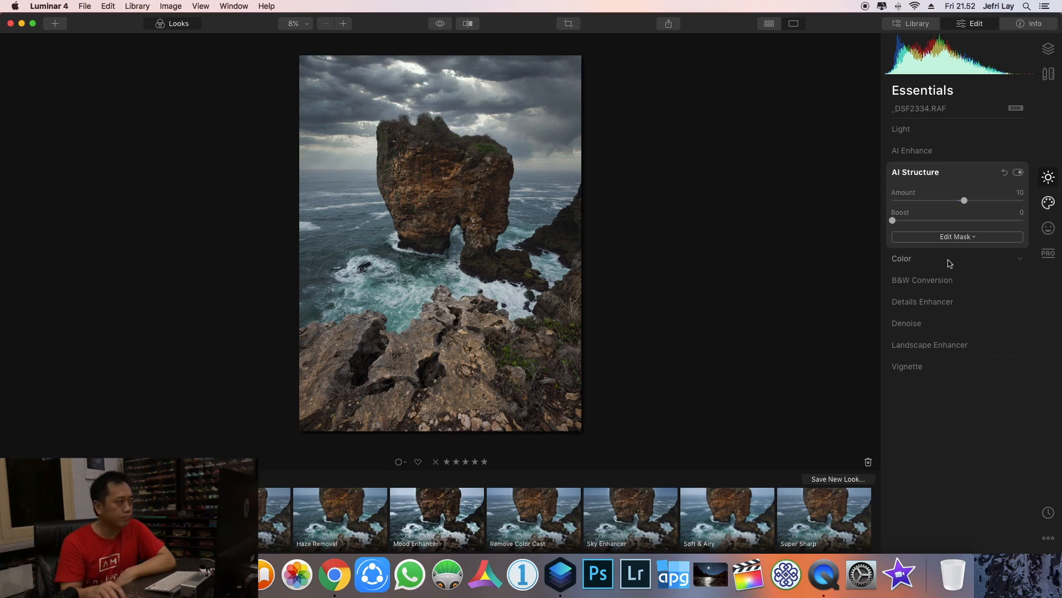
click(947, 258)
drag(959, 242, 967, 248)
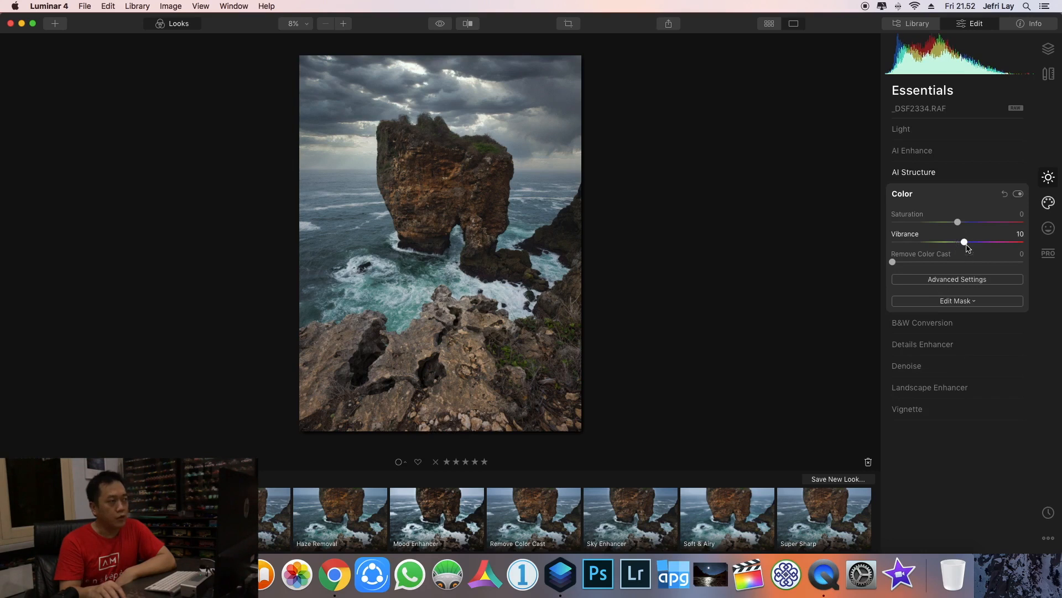
- Add a dark vignette to the sea rock photo with Amount -43, Size 33 and Feather 32
click(907, 409)
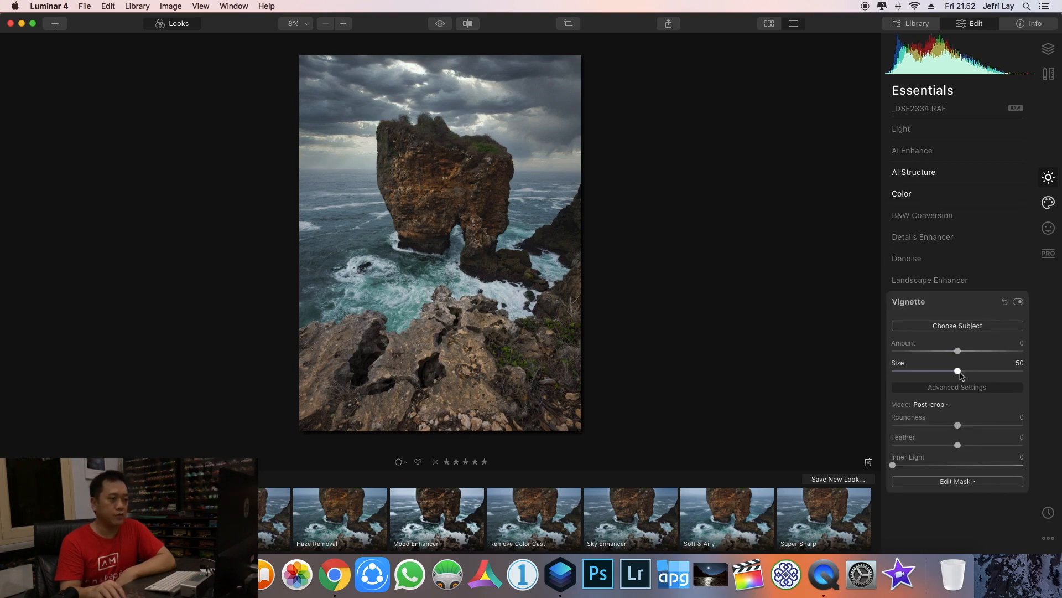
drag(957, 351, 927, 351)
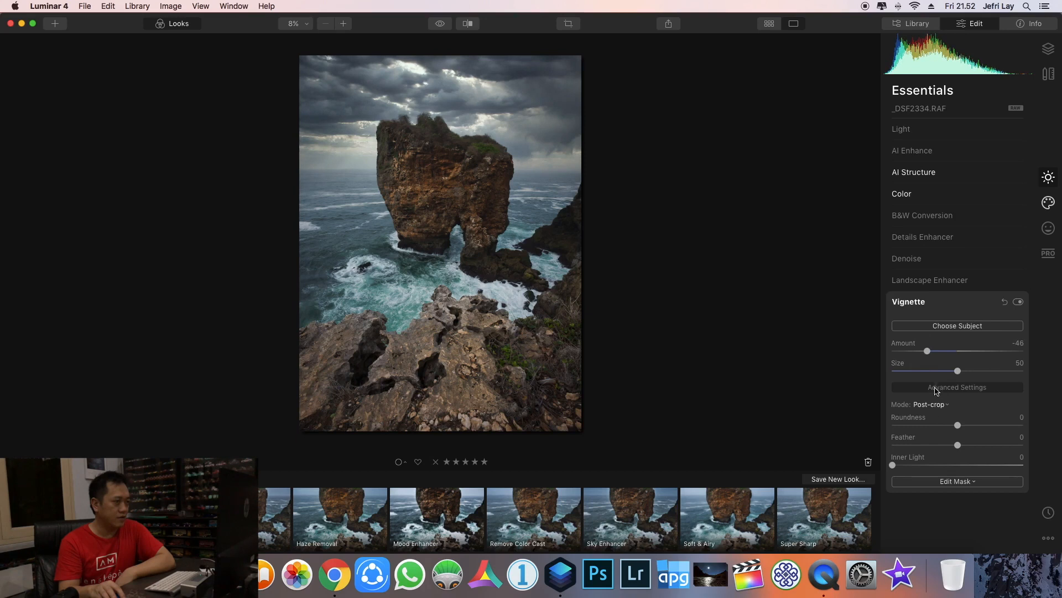
click(935, 371)
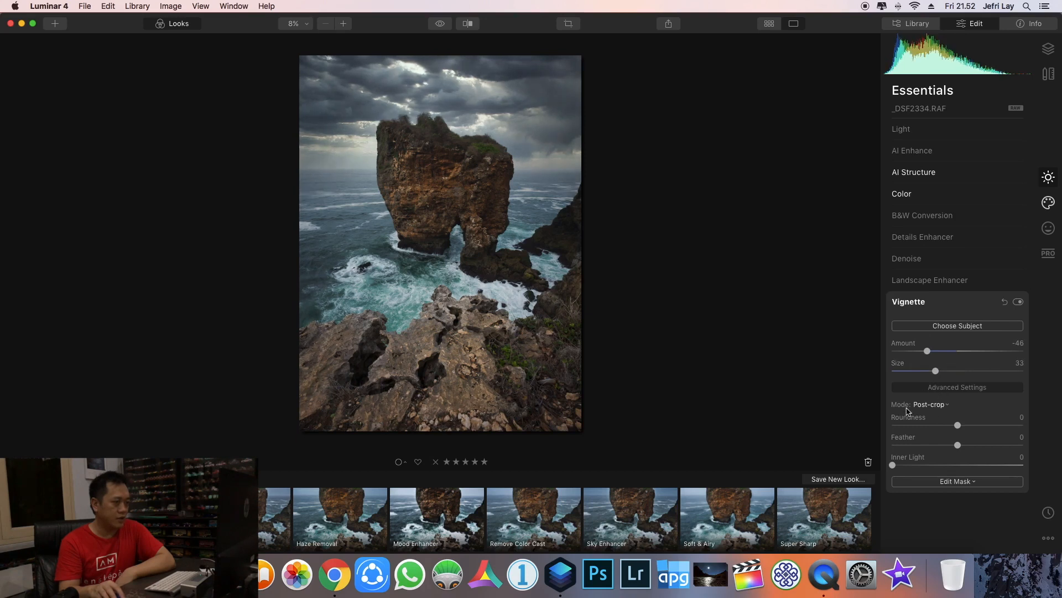
click(927, 351)
drag(928, 351, 931, 351)
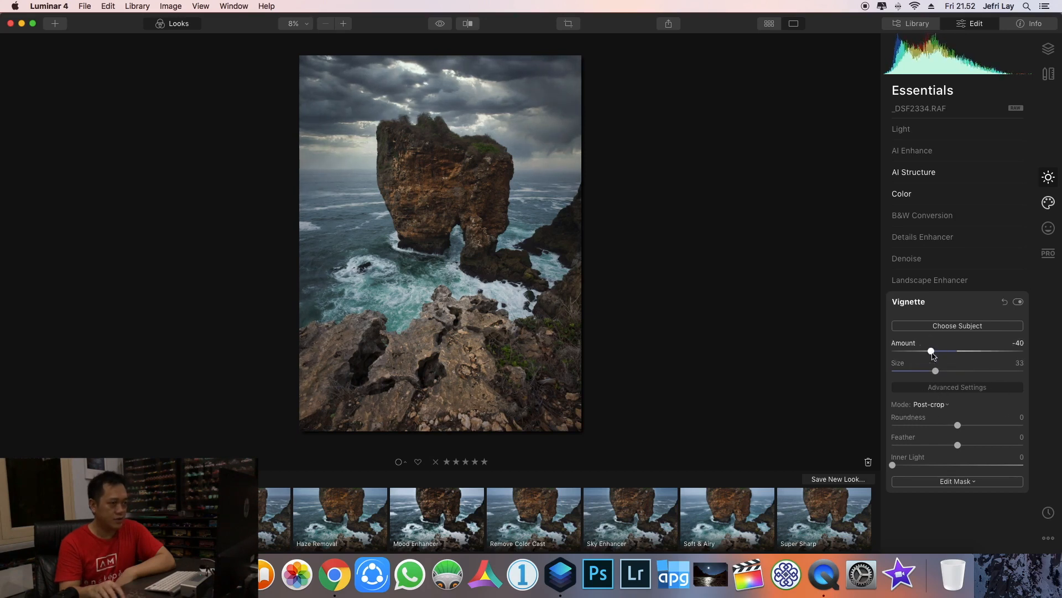
drag(958, 445, 978, 446)
drag(931, 351, 928, 351)
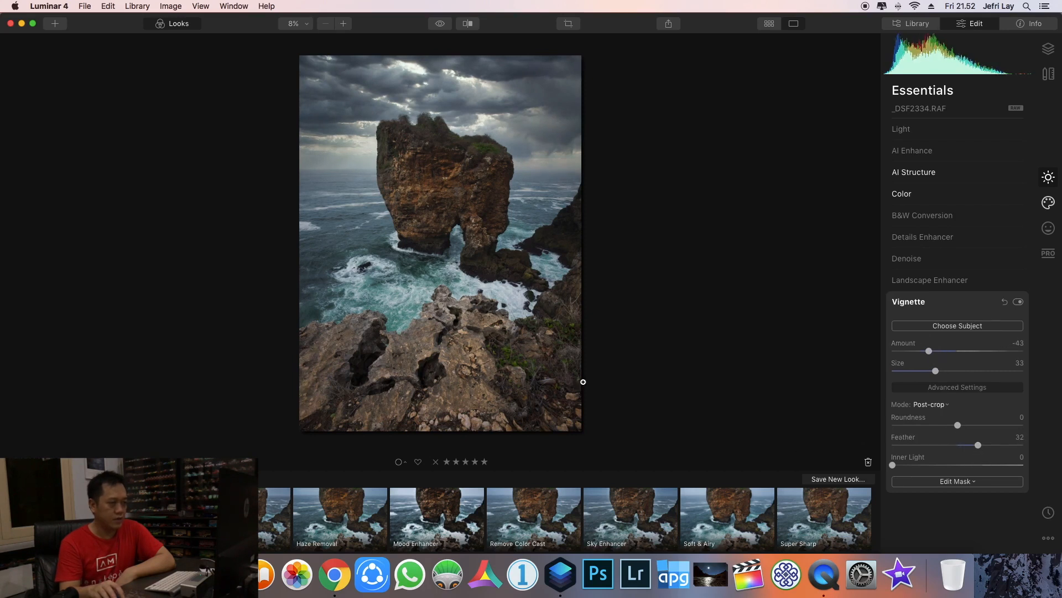
- Switch the Vignette filter off and on repeatedly to compare its effect, leaving it enabled
click(1019, 302)
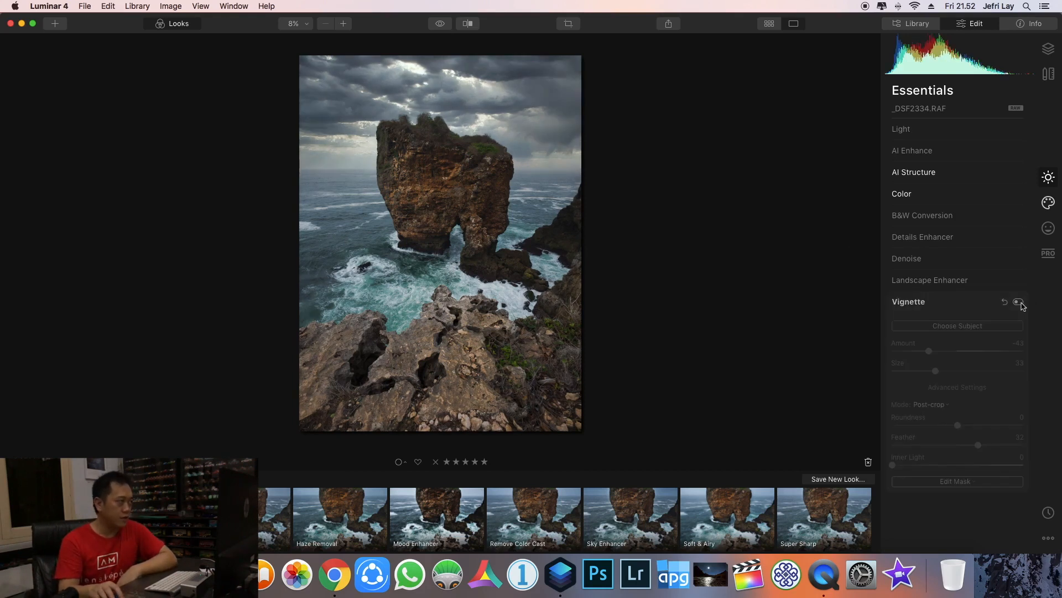
click(1019, 302)
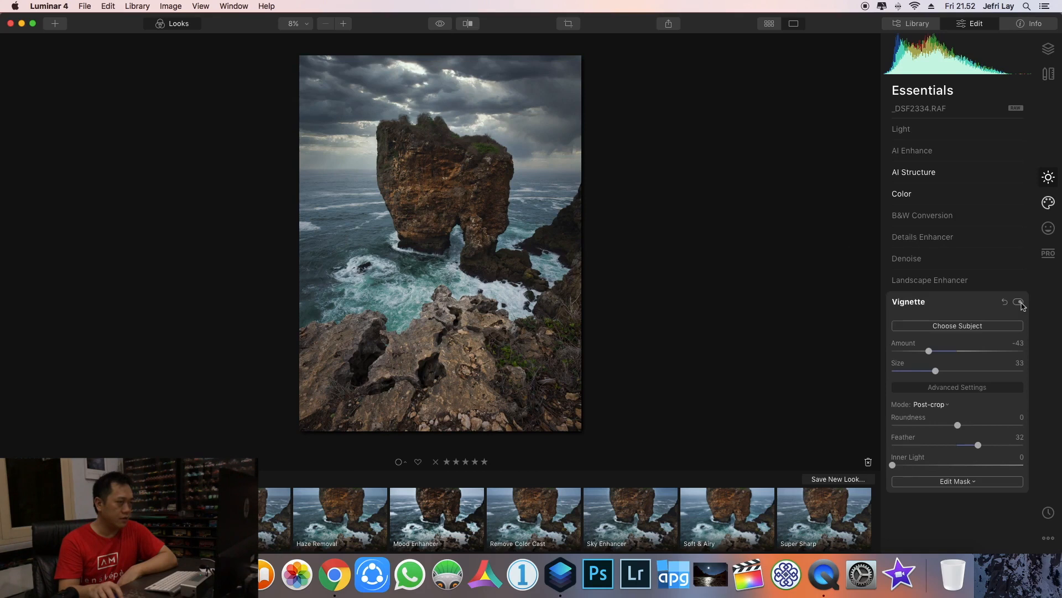
click(1019, 302)
click(1018, 302)
click(1019, 302)
click(1019, 303)
click(1019, 302)
click(1019, 302)
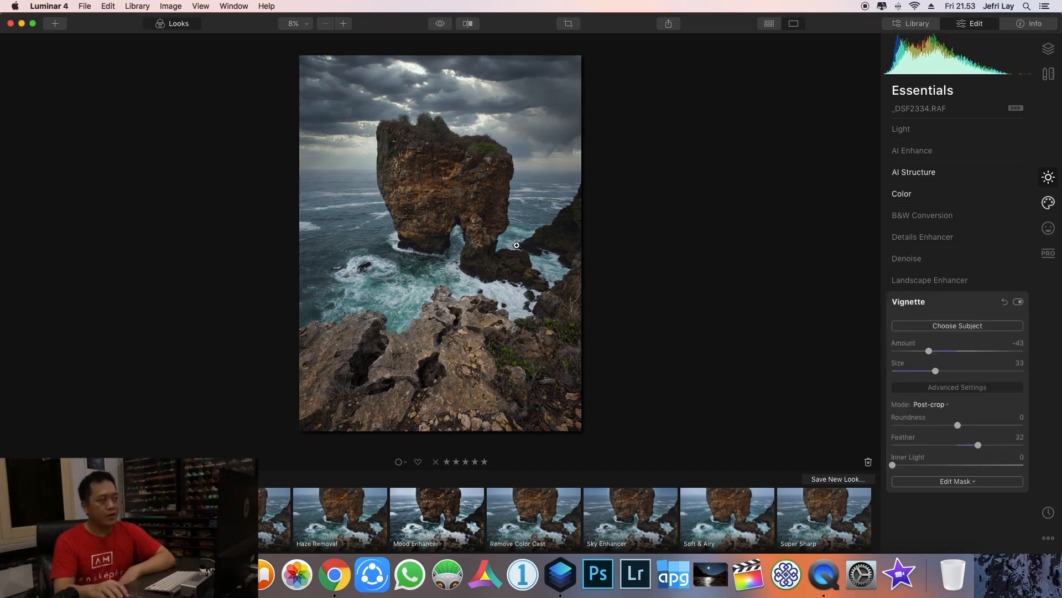
- Return to the gallery of the Luminar Test album and select the seascape photo, followed by the sea rock photo
key(g)
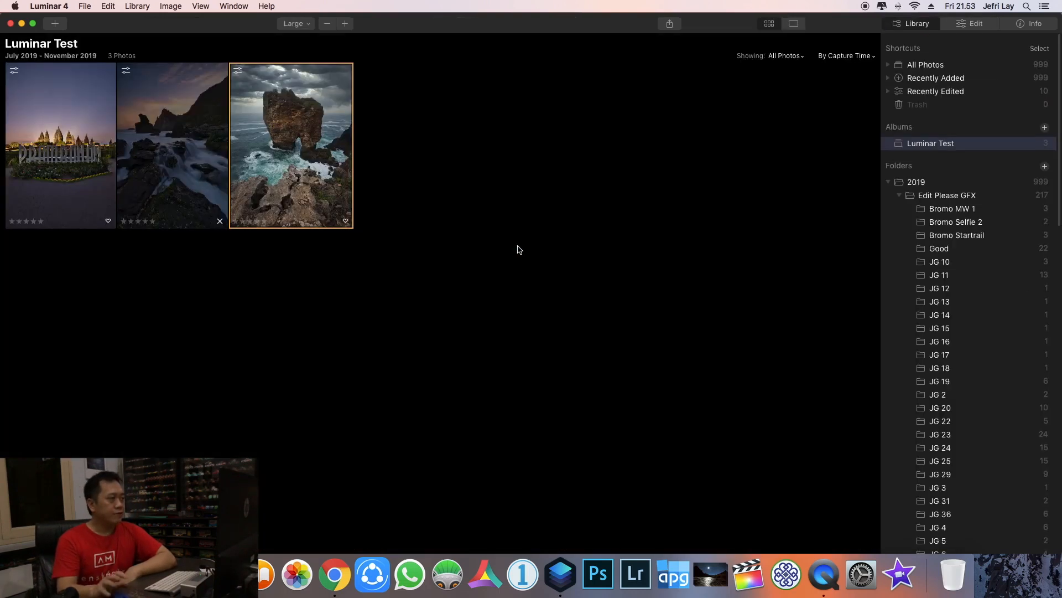
click(171, 154)
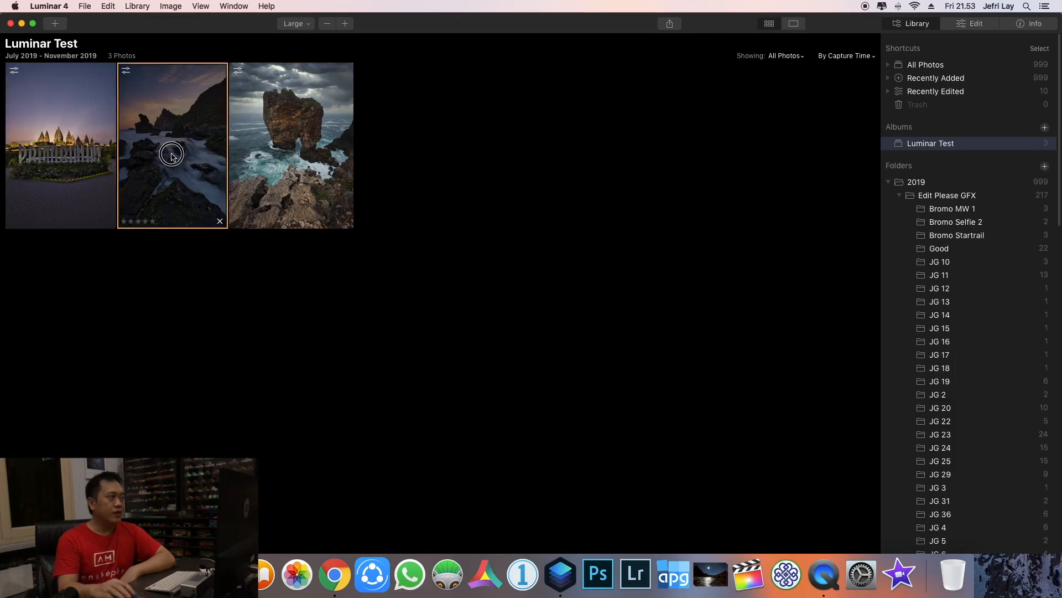
click(272, 157)
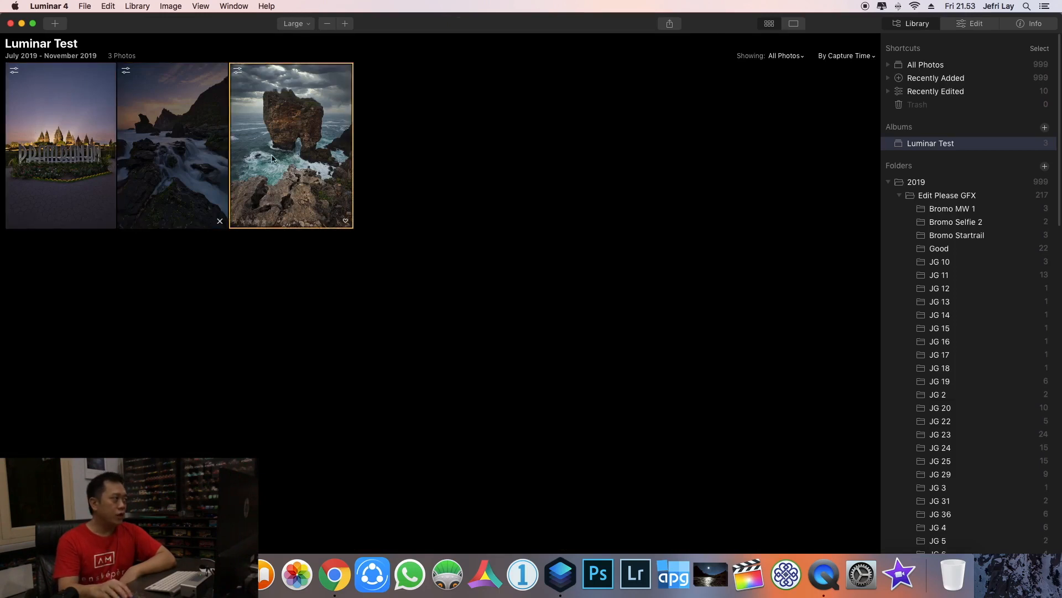